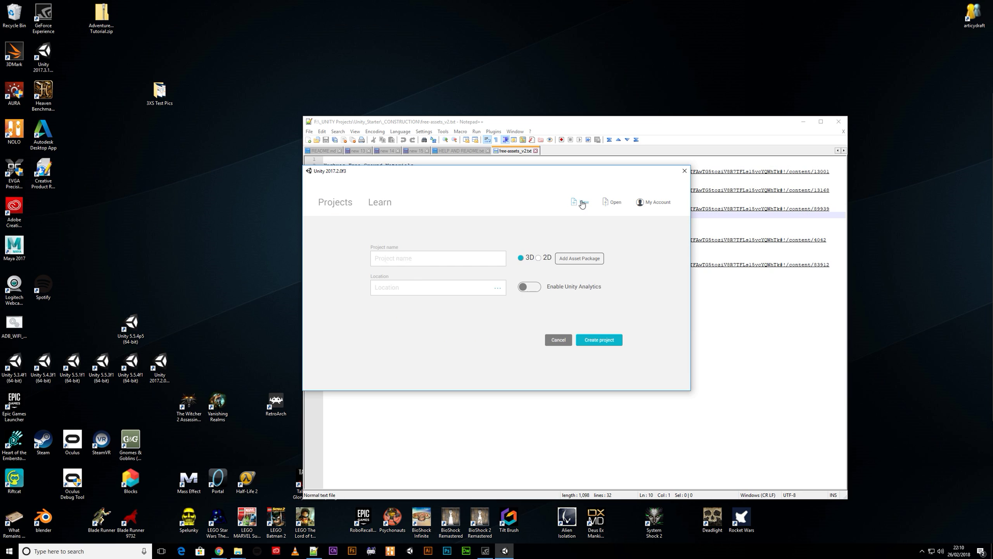
Step: Create a new 3D project named Test Project in the F:\_UNITY Projects folder
key("ctrl+a")
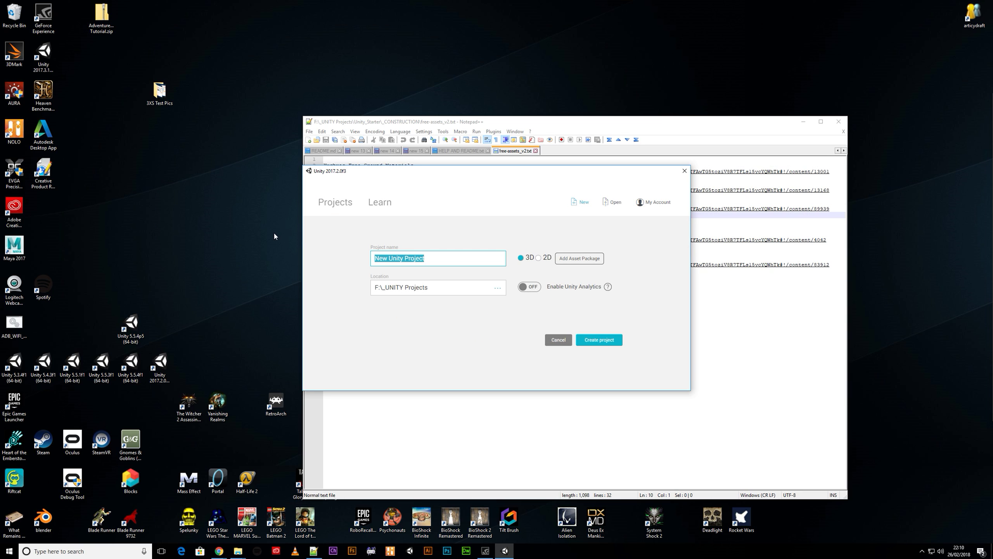
type("Test Project")
left_click(599, 340)
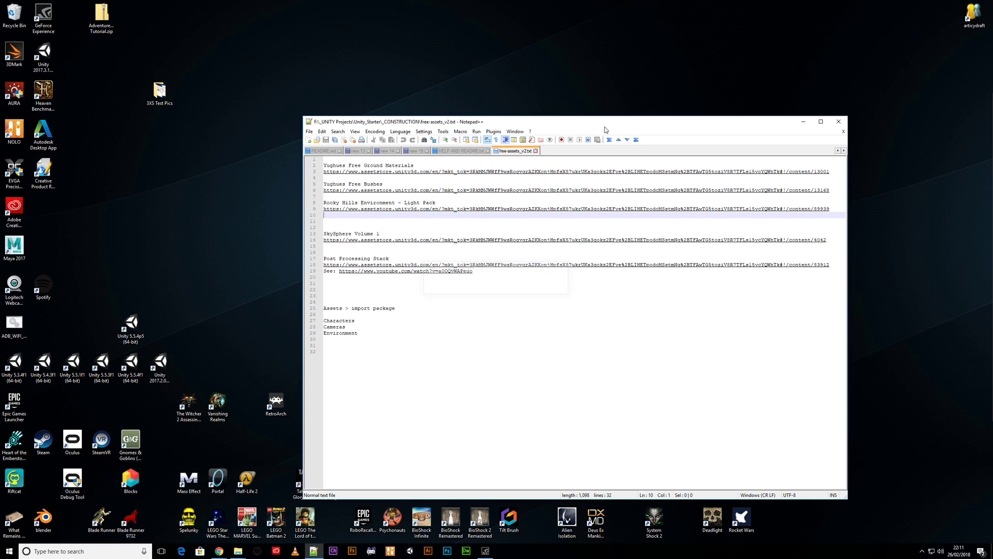
left_click_drag(603, 123, 664, 95)
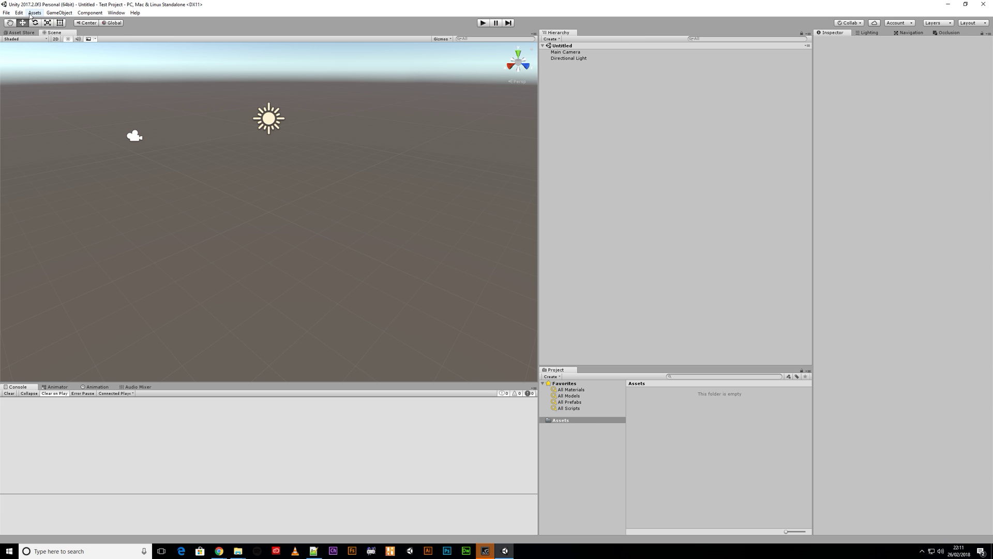
Step: Import the complete Characters standard asset package into the project after reviewing its contents
left_click(35, 13)
mouse_move(69, 80)
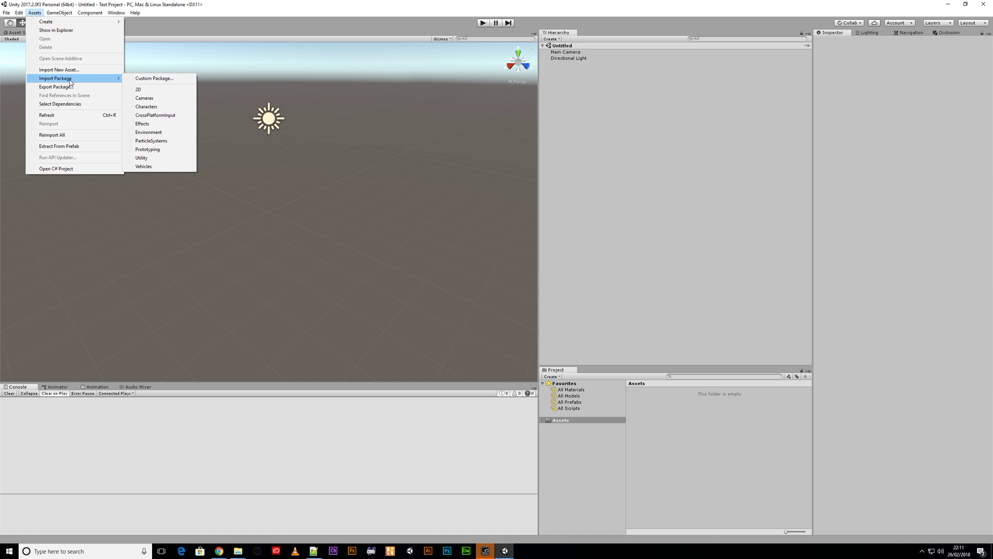
left_click(152, 107)
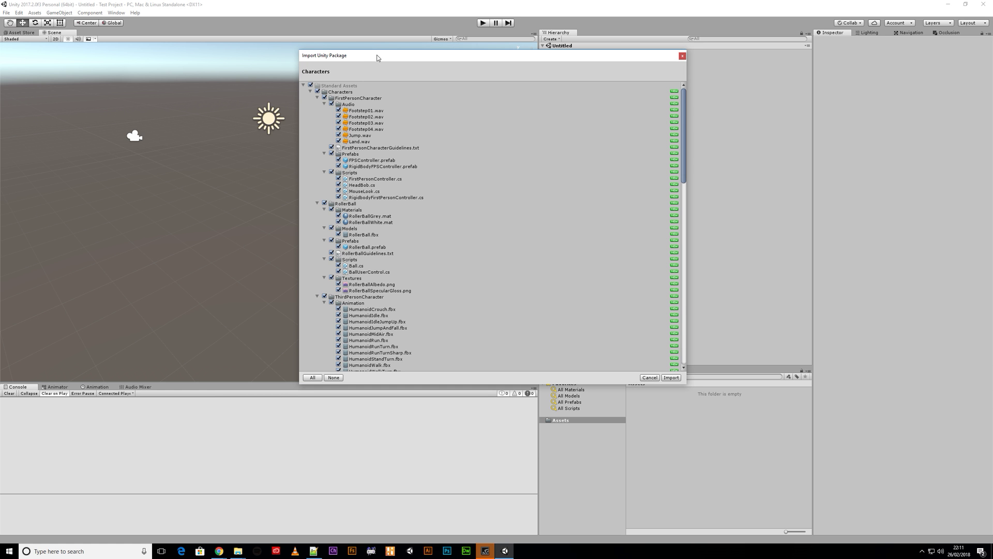
left_click_drag(377, 56, 356, 78)
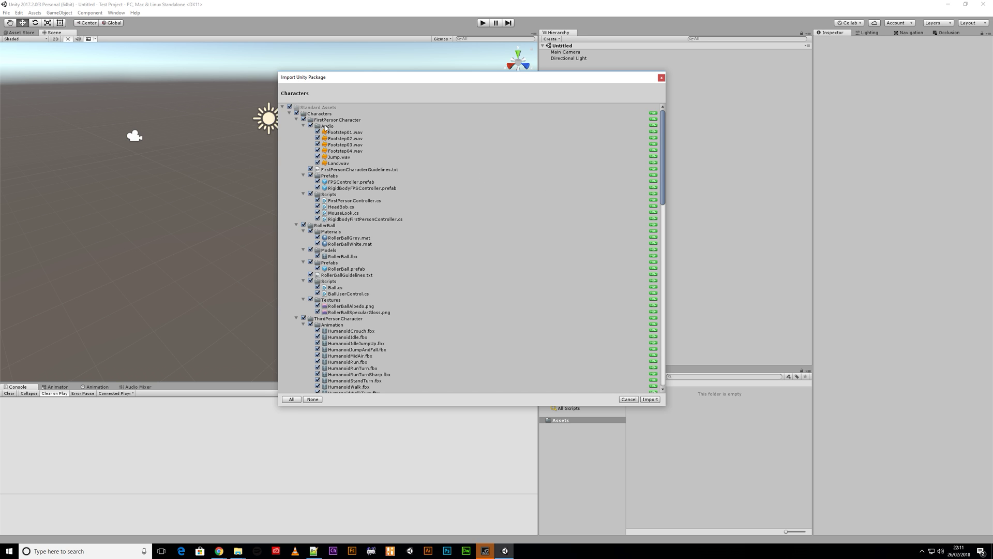
left_click_drag(663, 201, 662, 387)
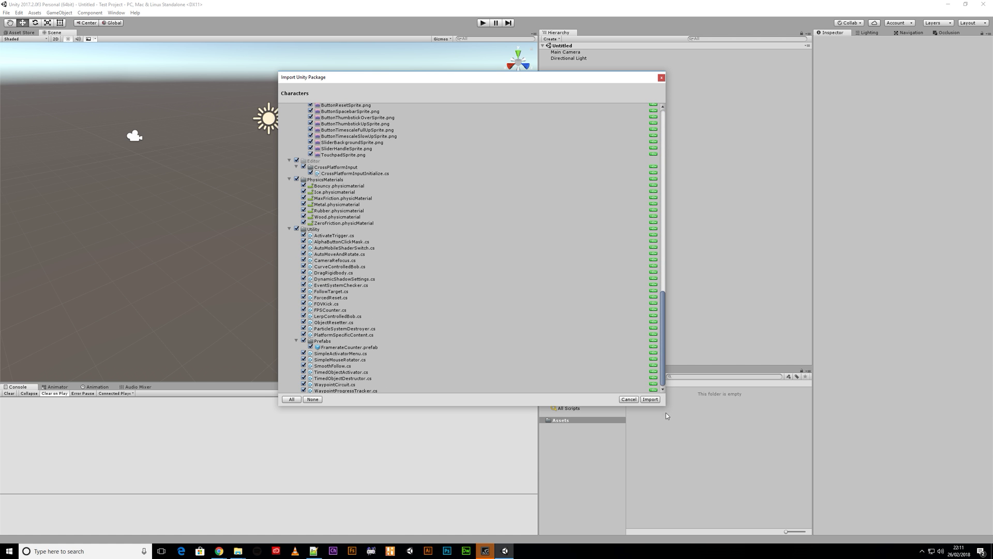
left_click_drag(664, 387, 653, 202)
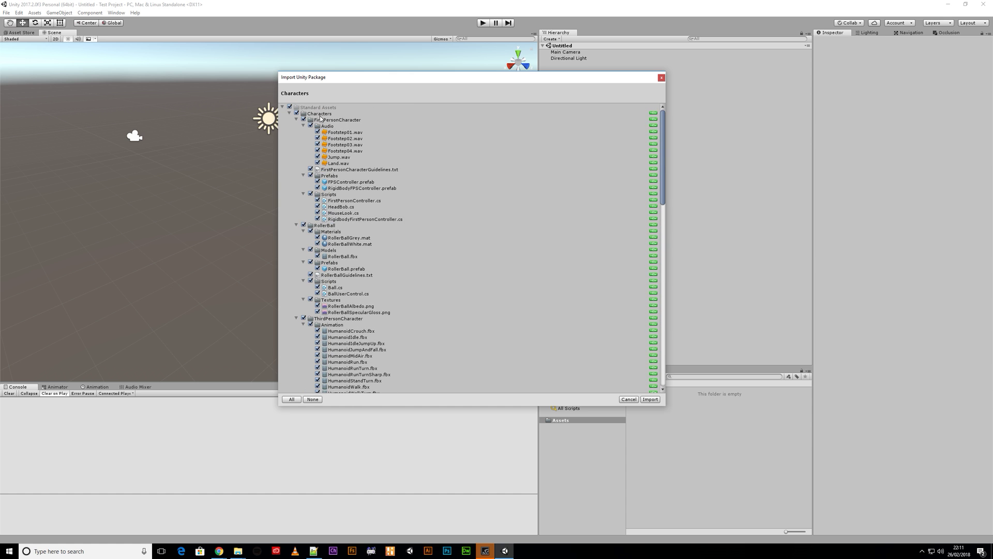
left_click(651, 400)
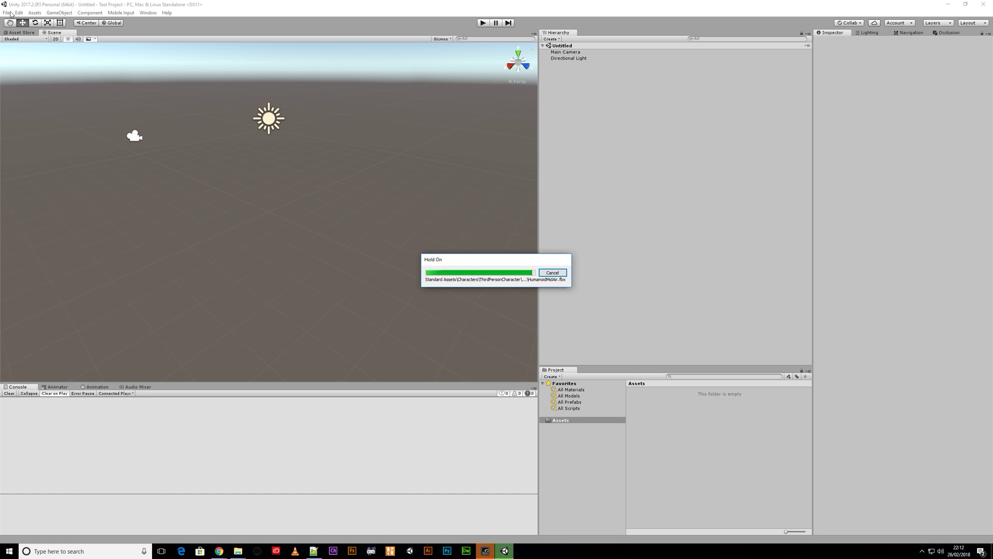
Step: Import the Cameras standard asset package with its preselected items
left_click(35, 13)
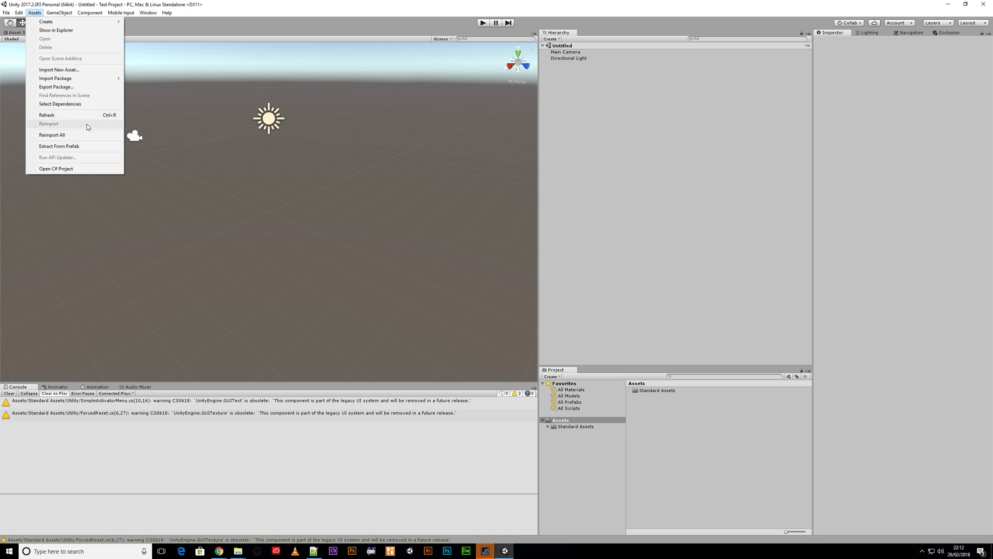
mouse_move(61, 80)
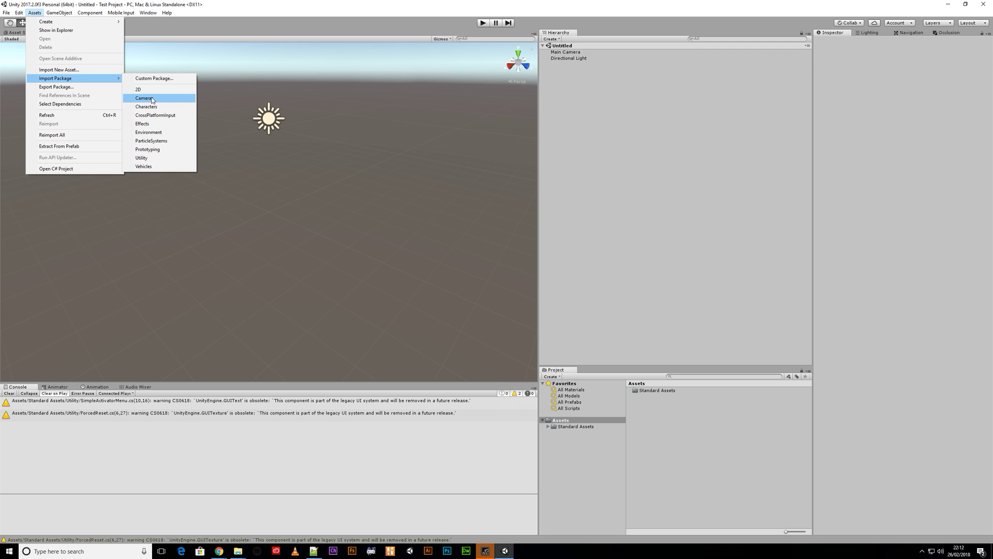
left_click(152, 99)
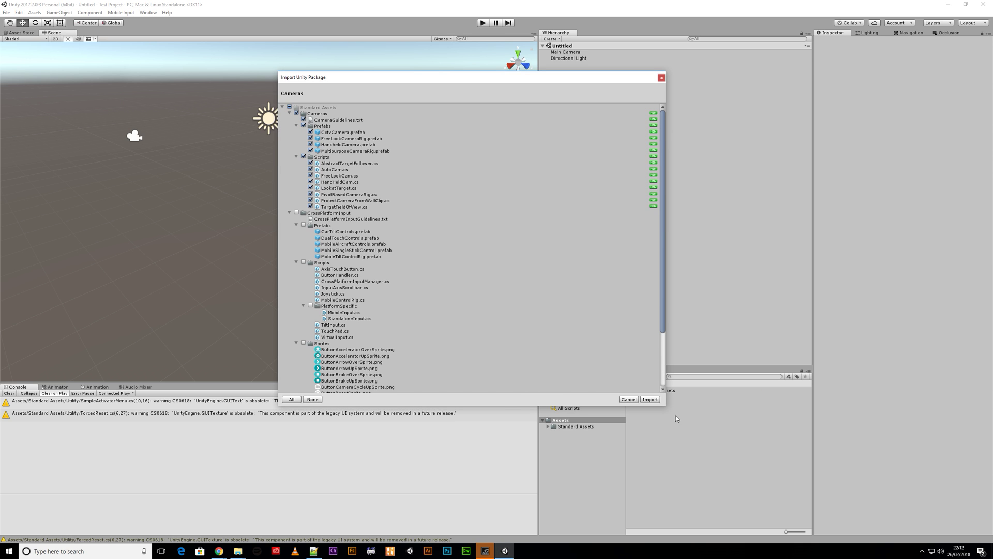
left_click(650, 400)
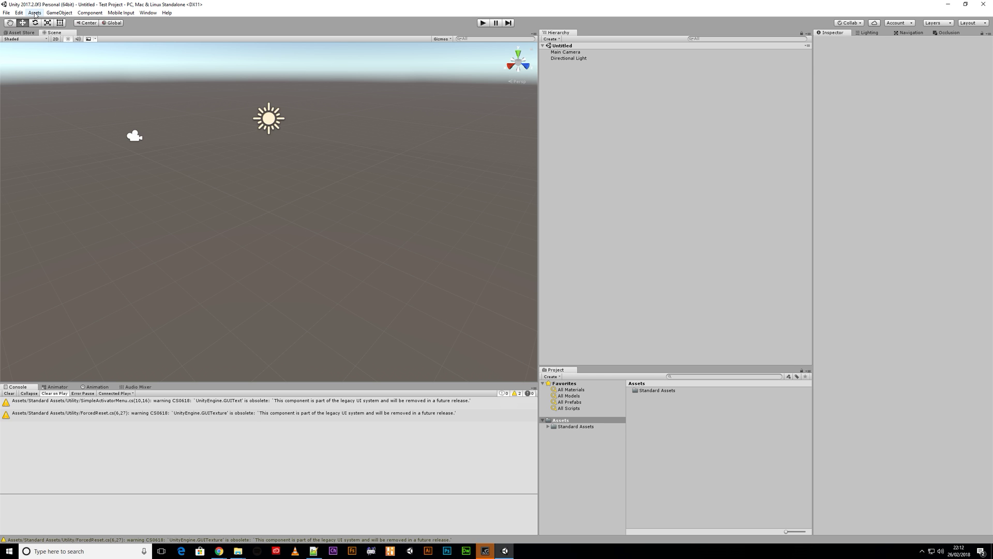
Step: Import the Environment standard asset package with its preselected items after reviewing the list, including the tree, terrain and water assets
left_click(35, 13)
mouse_move(111, 80)
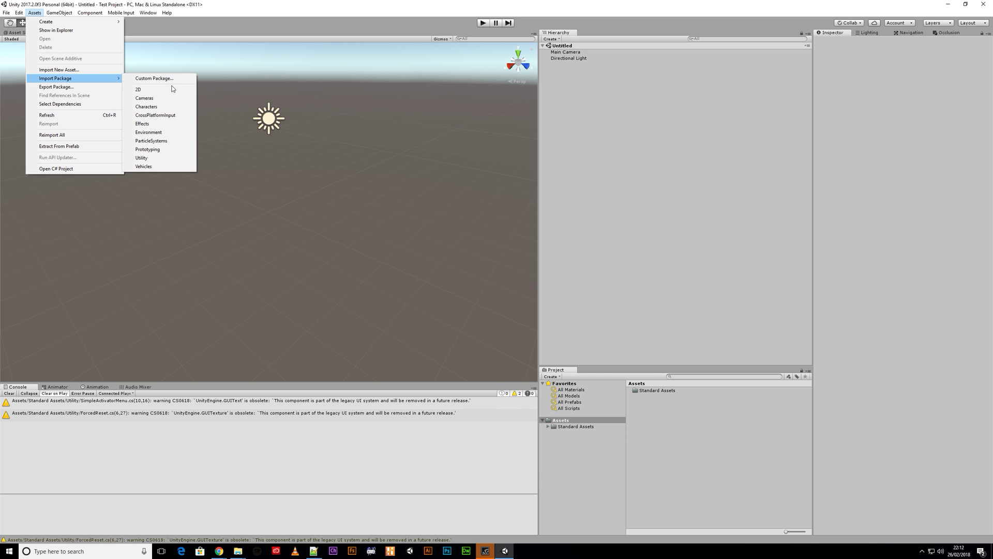
left_click(149, 132)
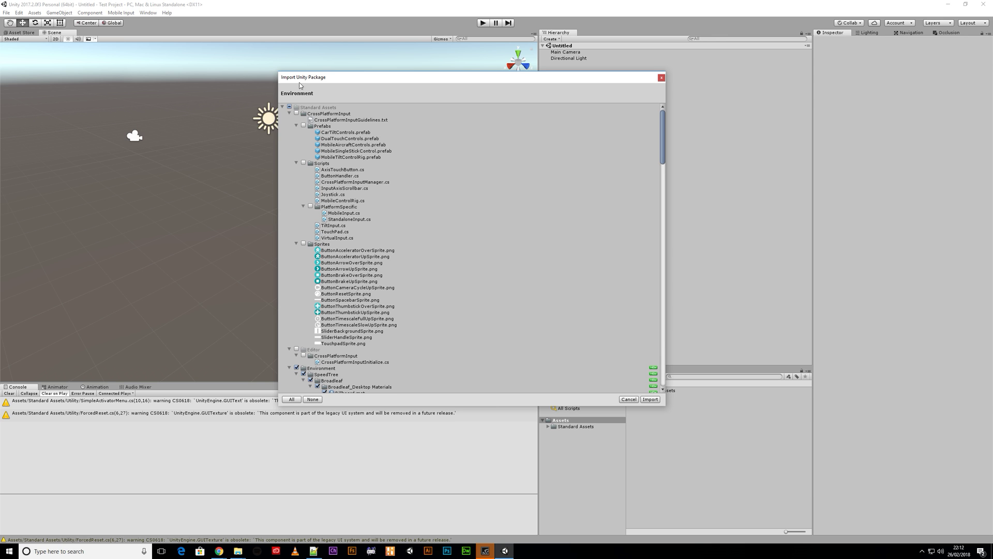
left_click(548, 426)
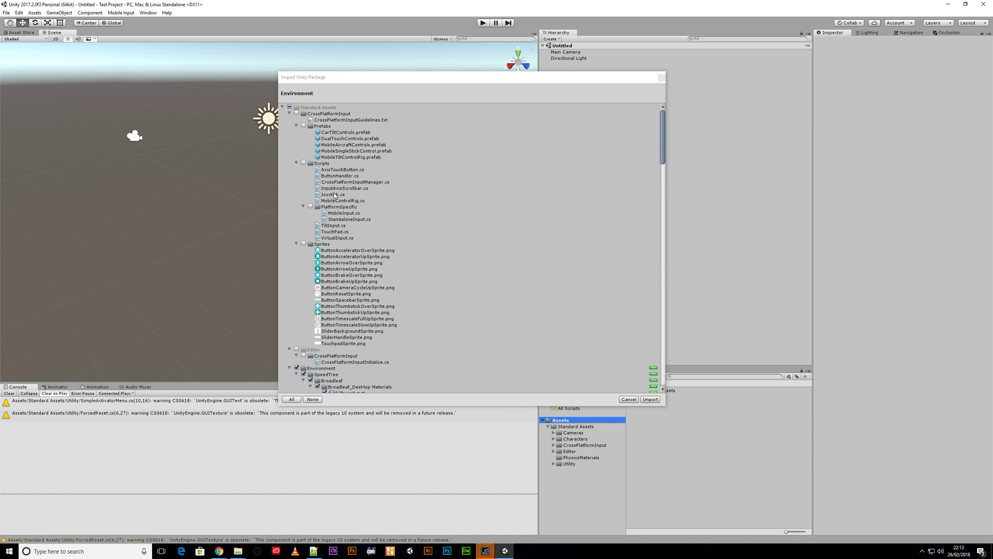
scroll(352, 175, "down", 10)
scroll(364, 175, "down", 7)
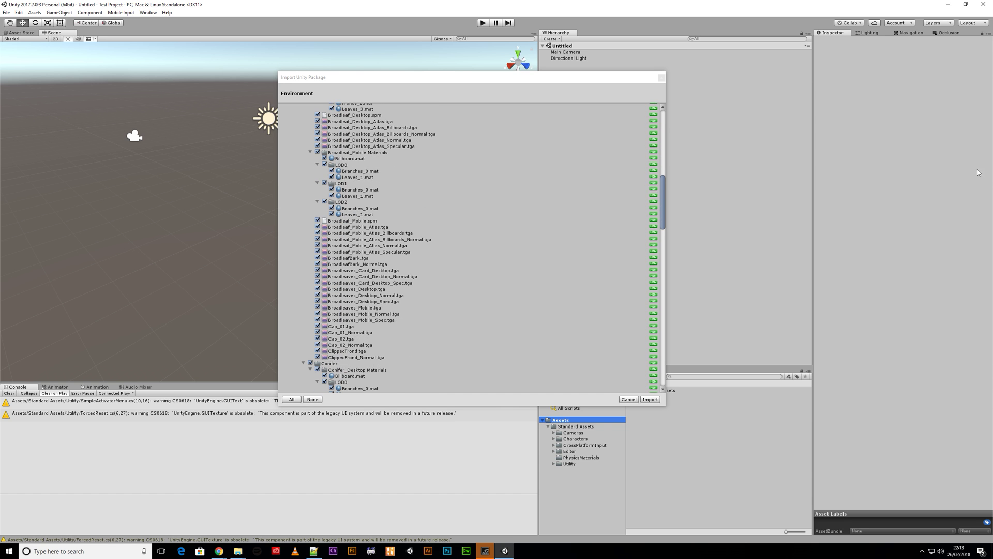
scroll(427, 251, "up", 5)
left_click(663, 206)
left_click_drag(663, 206, 663, 335)
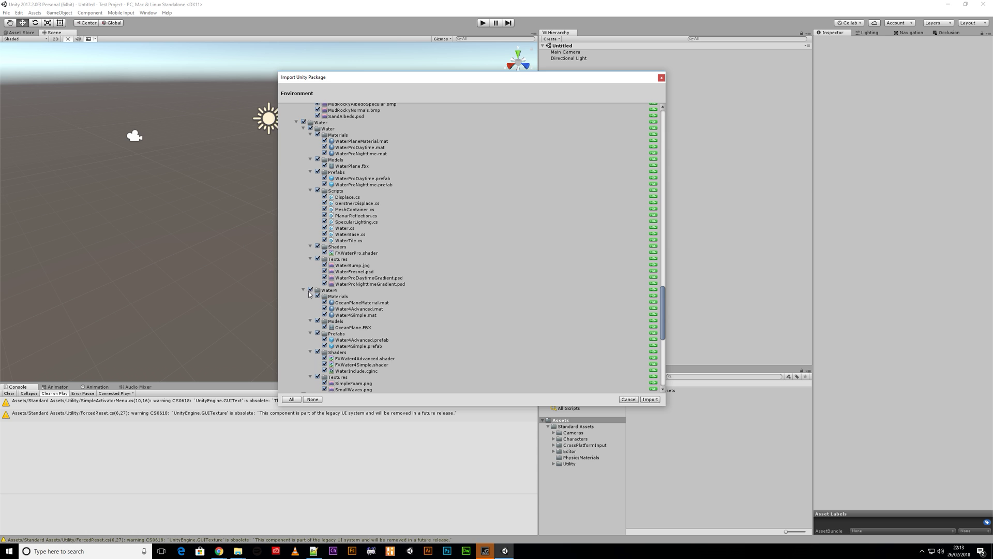
scroll(311, 291, "down", 7)
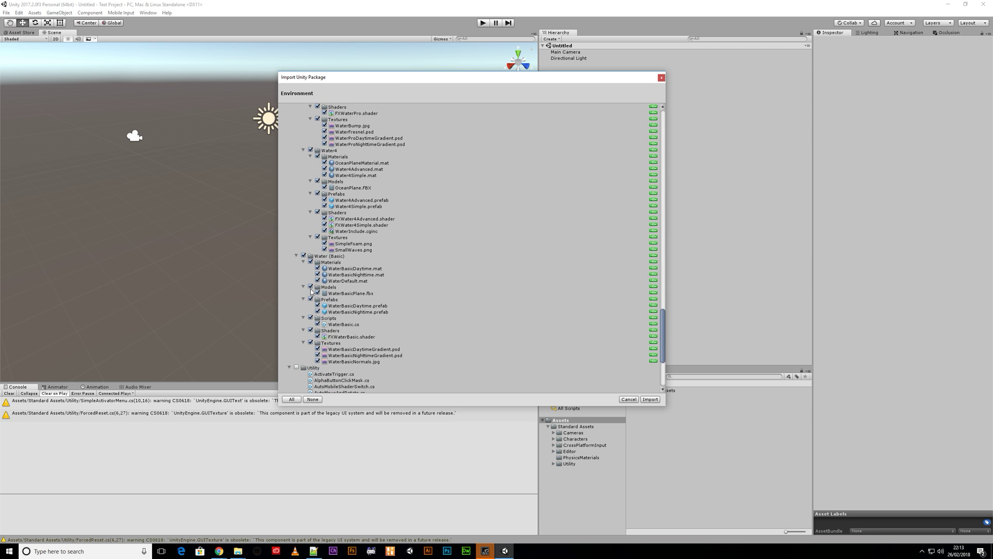
scroll(311, 291, "up", 1)
left_click(303, 256)
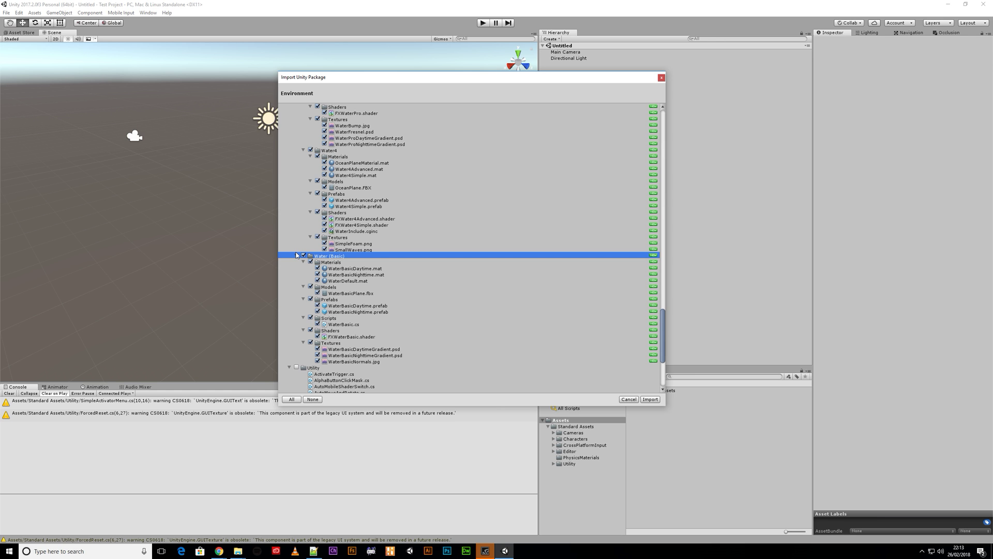
left_click(650, 399)
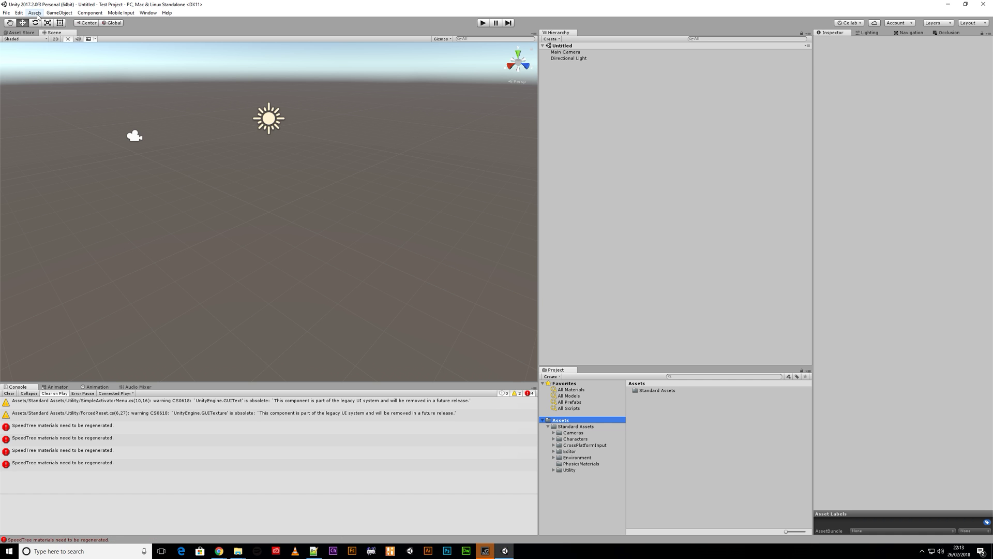
Step: Apply and generate materials for the Broadleaf_Desktop and Broadleaf_Mobile trees in the SpeedTree Broadleaf folder
left_click(63, 429)
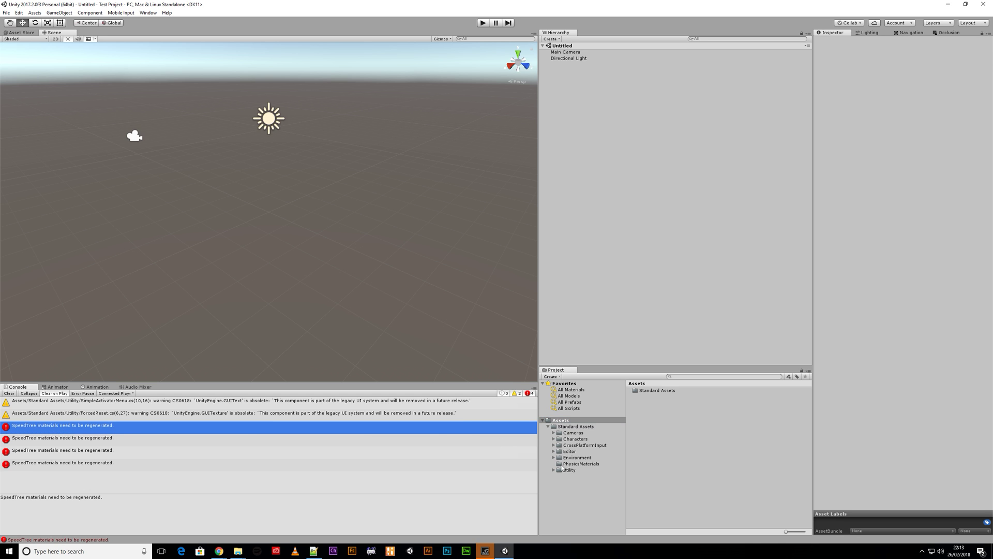
left_click(553, 457)
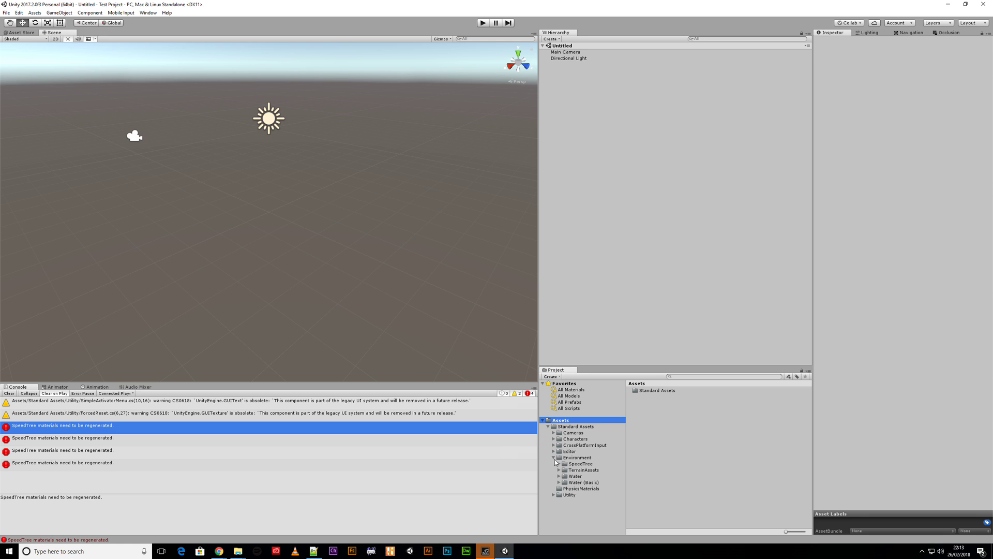
left_click(560, 464)
left_click(564, 470)
left_click(591, 471)
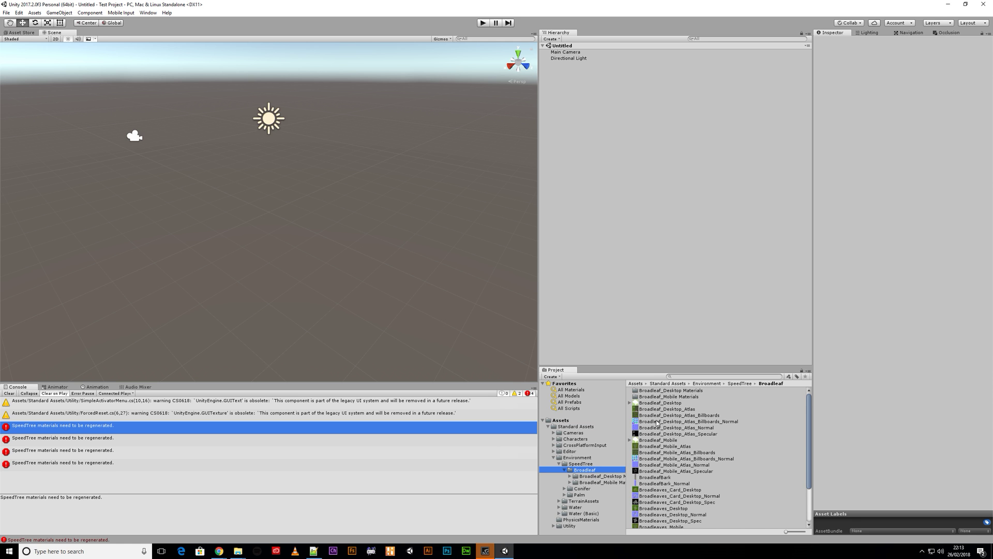
left_click(661, 402)
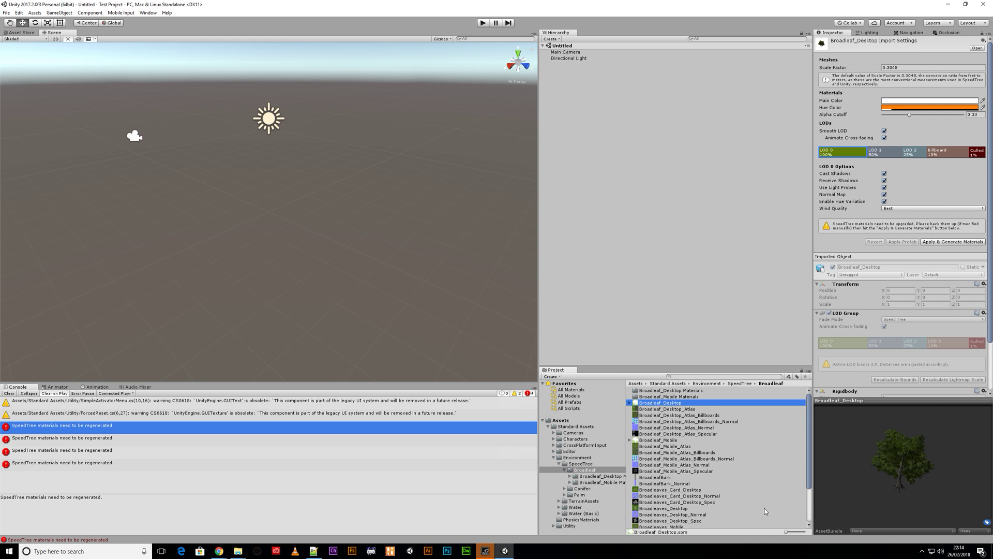
left_click_drag(788, 531, 796, 532)
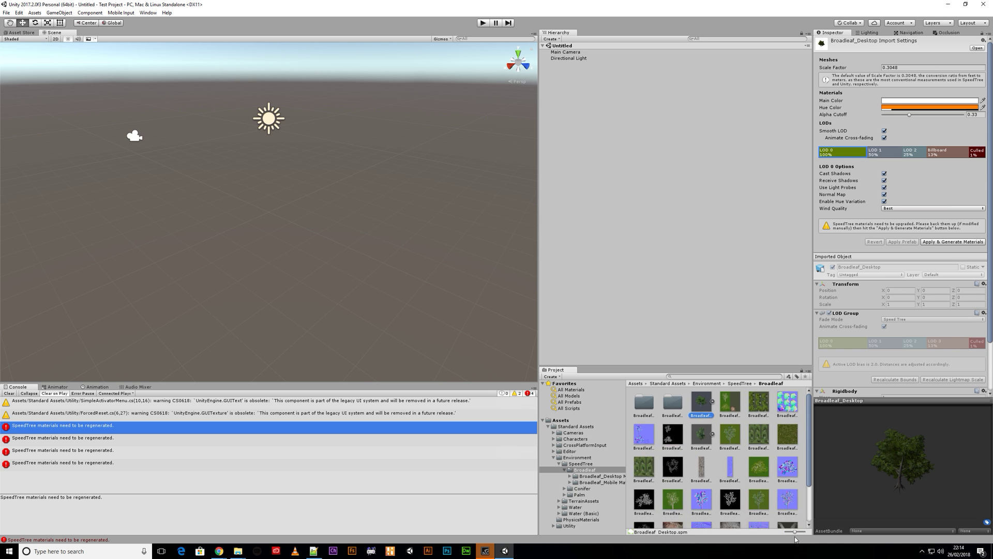
left_click_drag(796, 532, 785, 532)
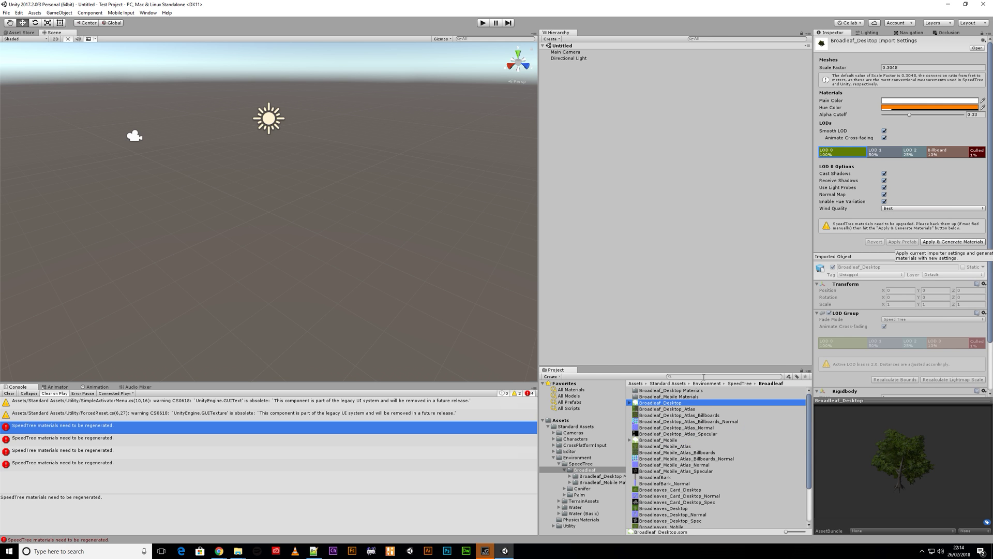
left_click(942, 242)
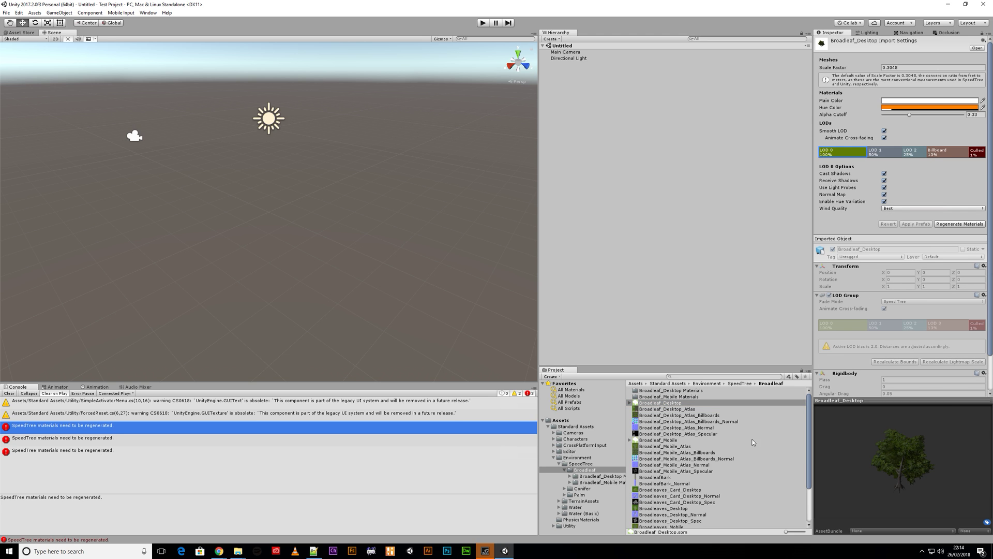
left_click(668, 440)
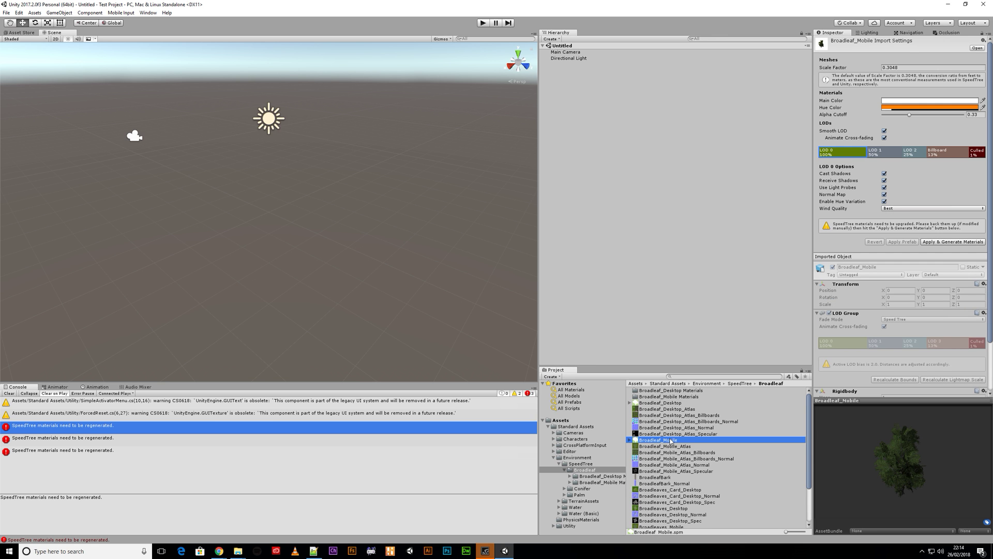
left_click(955, 242)
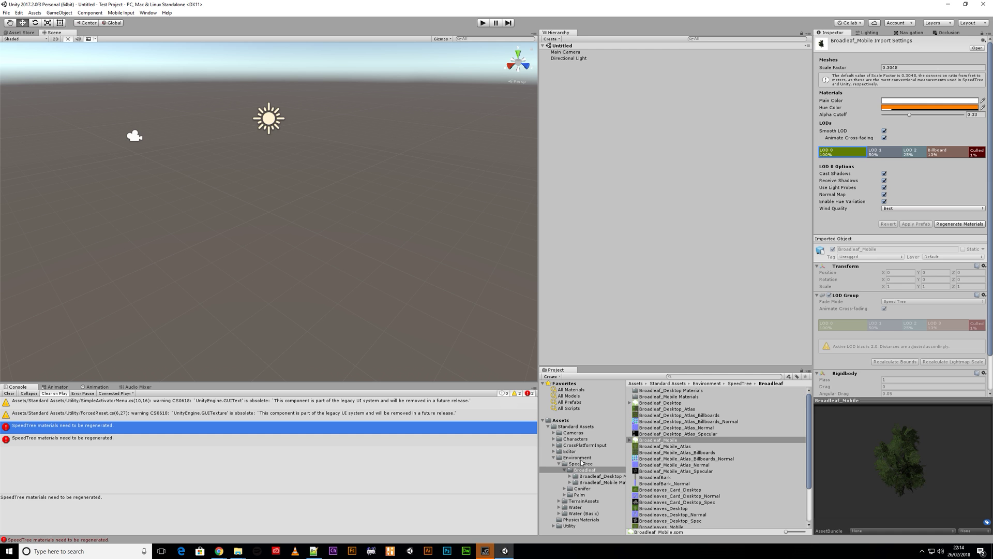
Step: Apply and generate materials for the Conifer_Desktop and Palm_Desktop trees in their SpeedTree folders
left_click(580, 488)
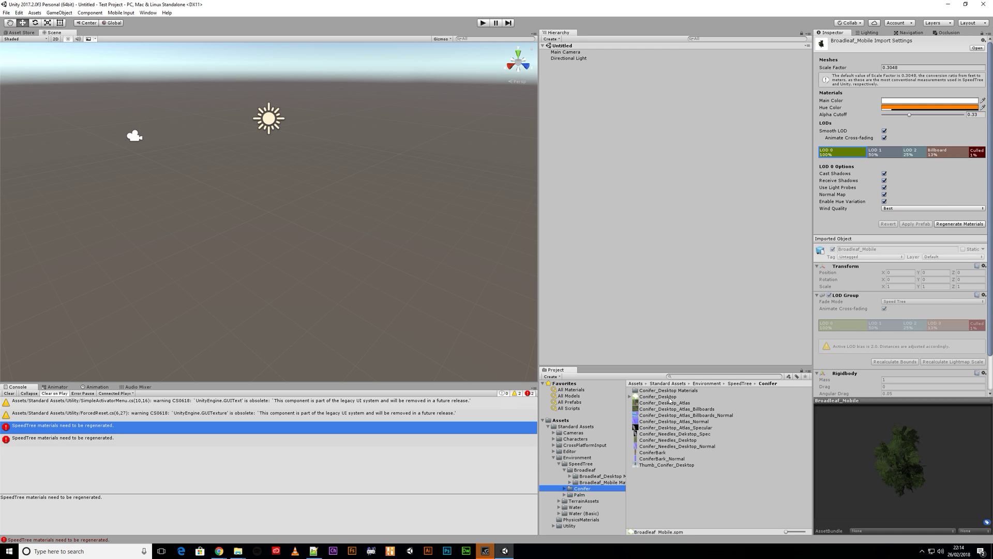
left_click(671, 397)
left_click(955, 242)
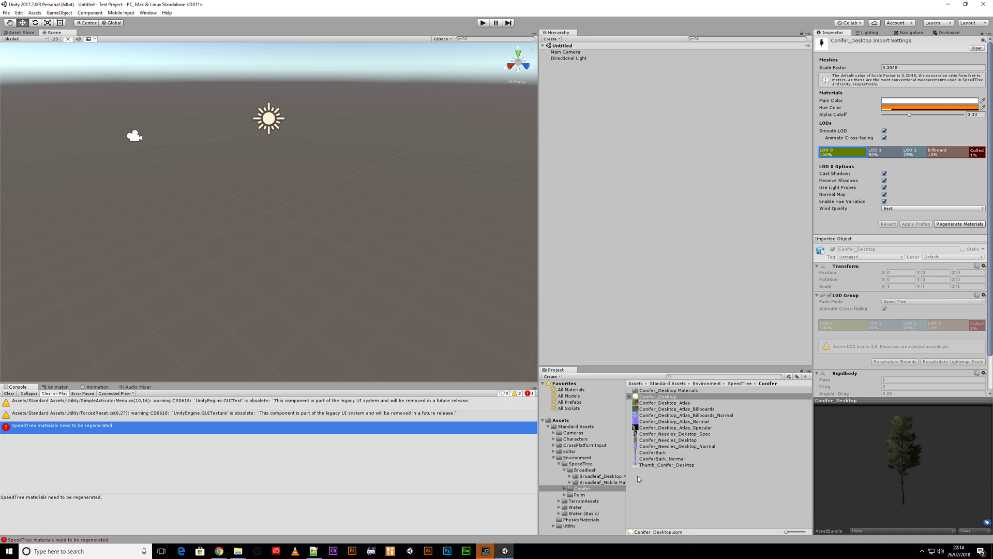
left_click(579, 494)
left_click(663, 397)
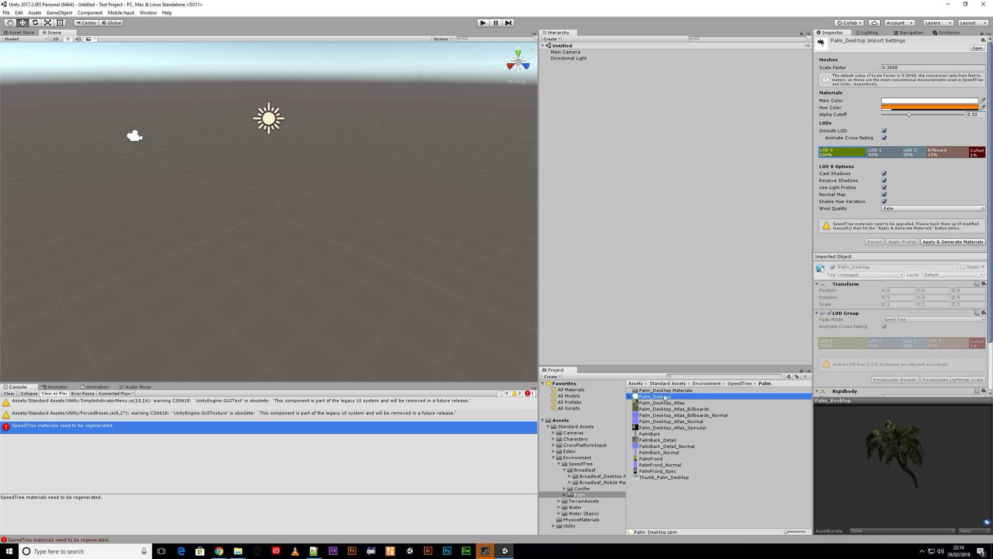
left_click(937, 241)
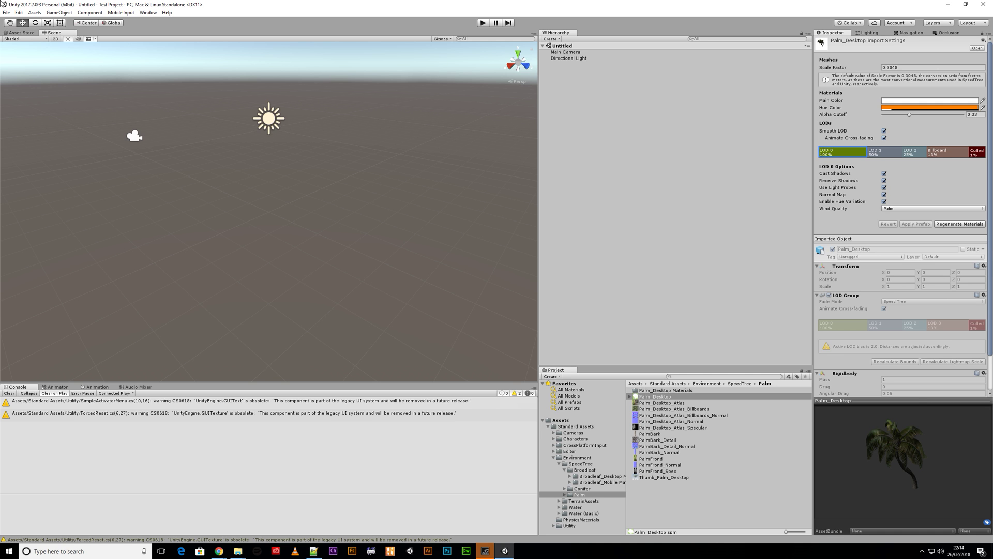
left_click(34, 12)
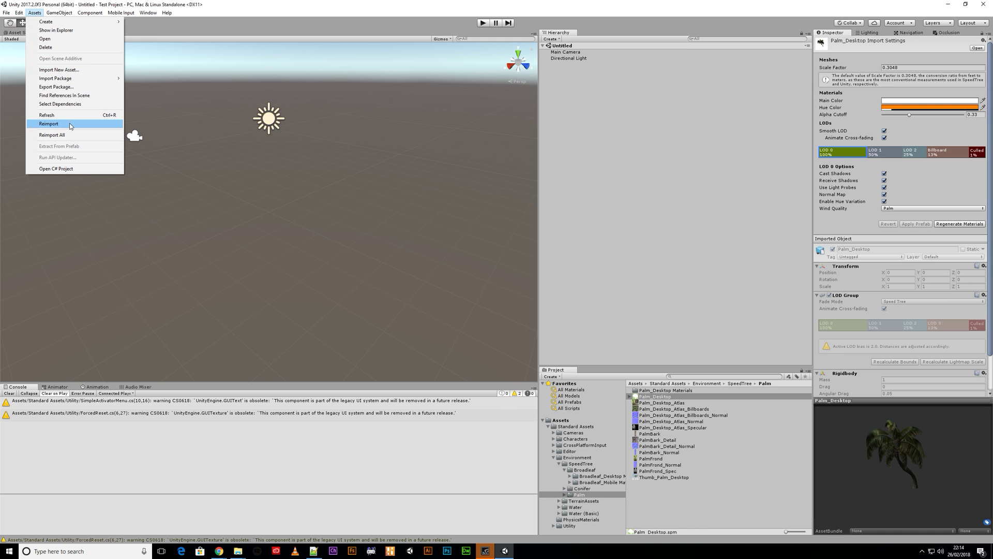
mouse_move(63, 82)
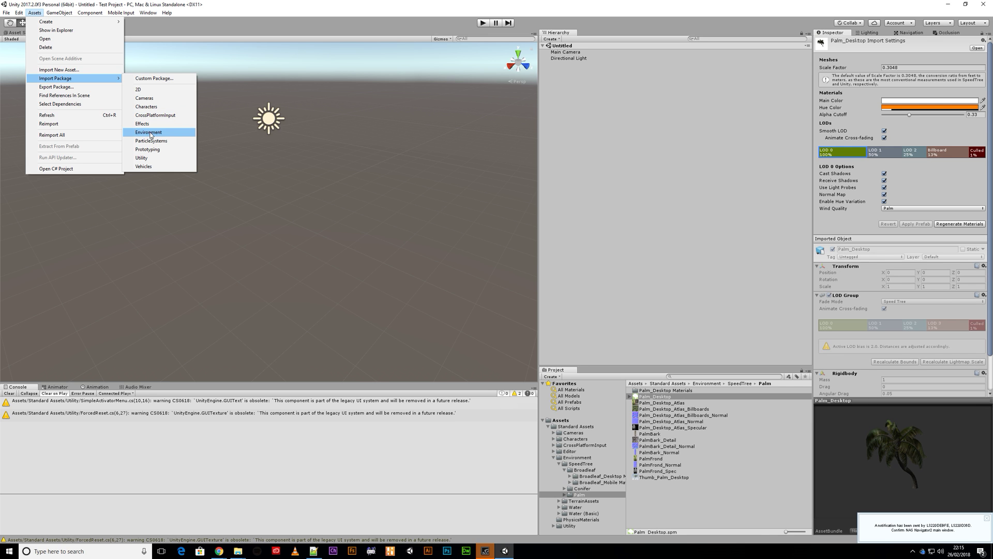
left_click(591, 198)
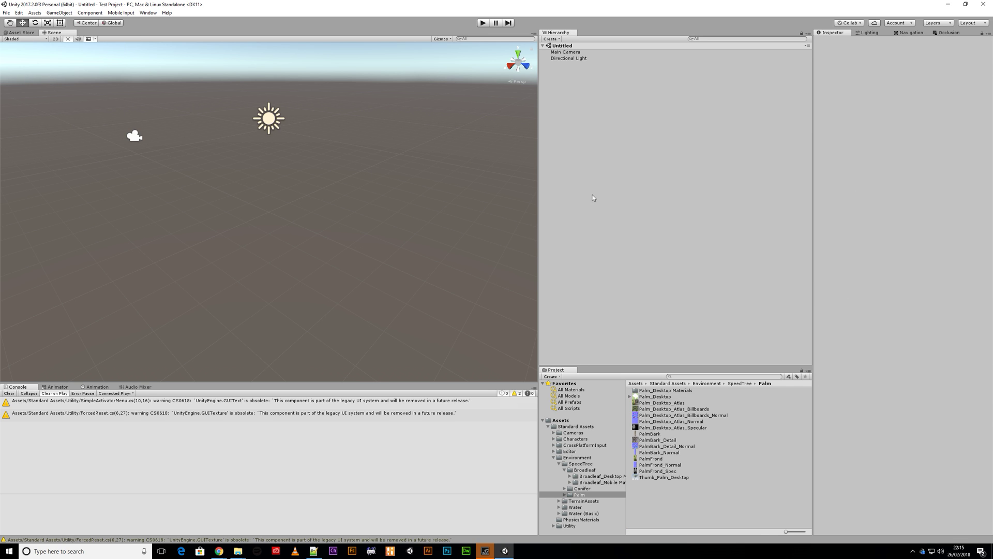
Step: Switch to Notepad++ and copy the asset name "Yughues Free Ground Materials" from free-assets_v2.txt
left_click(314, 551)
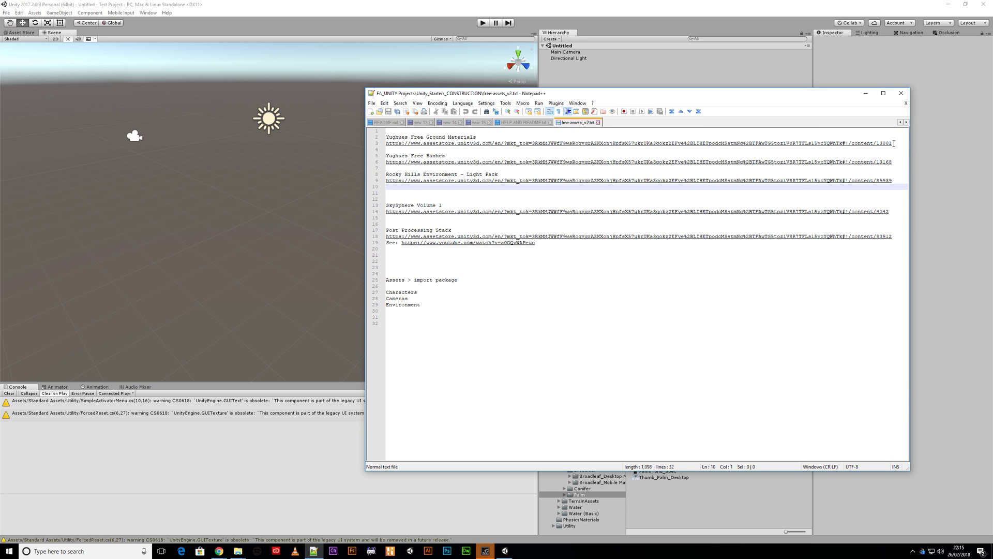
left_click_drag(894, 143, 360, 140)
key("ctrl+c")
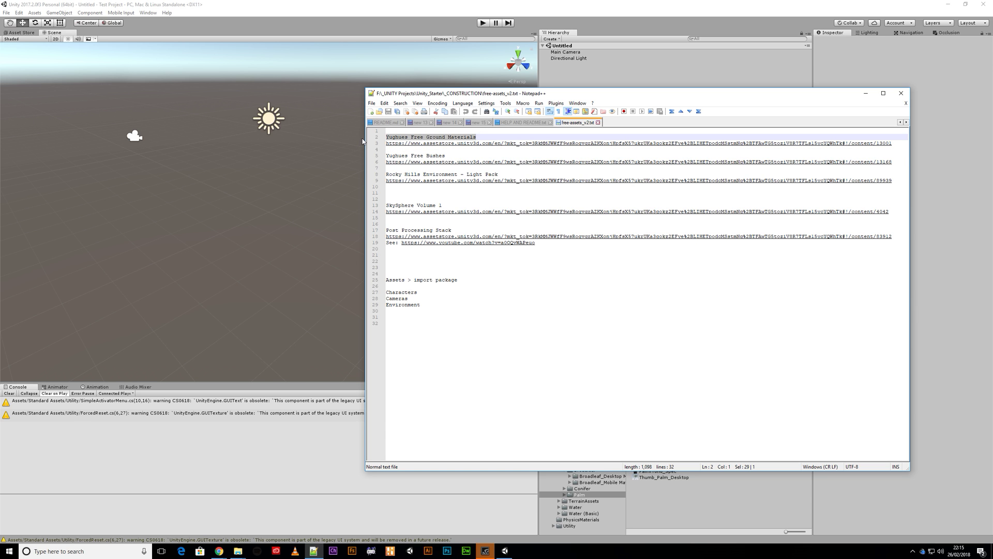
left_click_drag(630, 97, 613, 96)
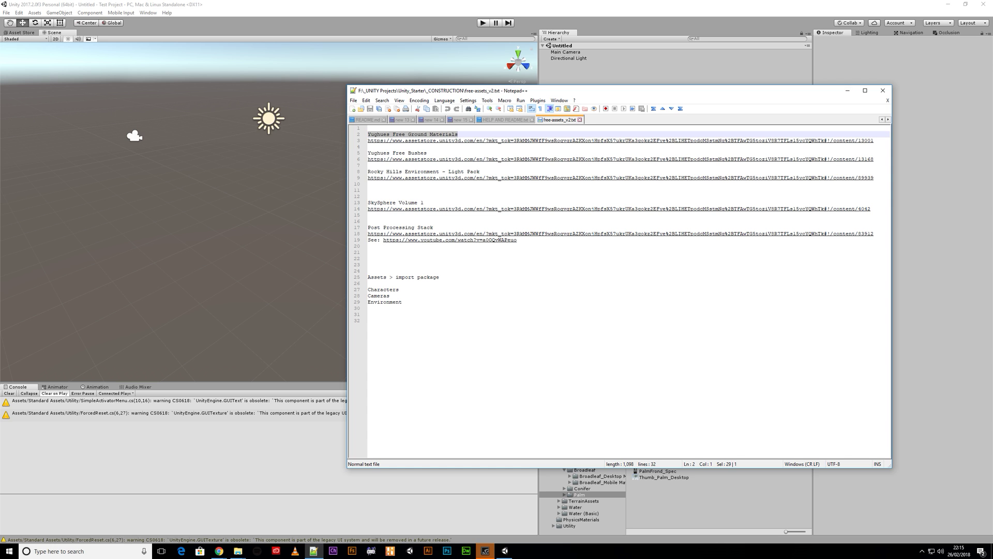
Step: Search the Asset Store in Unity for "Yughues Free Ground Materials" with the free-only price filter
left_click(21, 32)
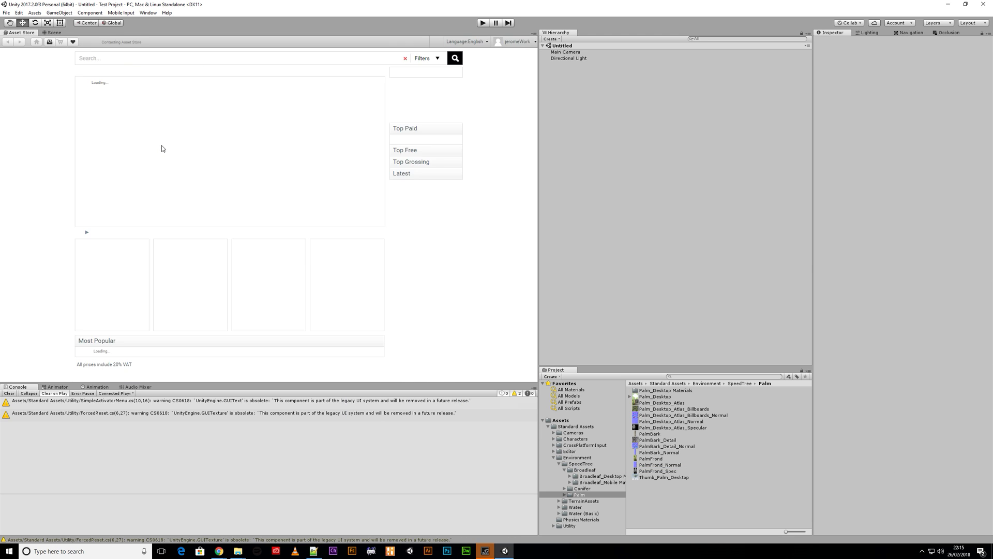
left_click(109, 57)
key("ctrl+v")
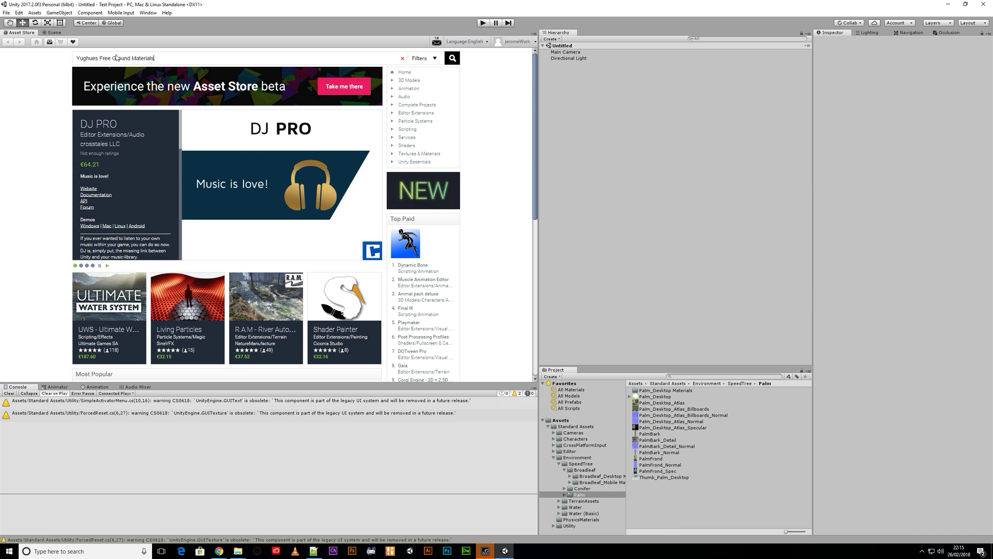
left_click(437, 59)
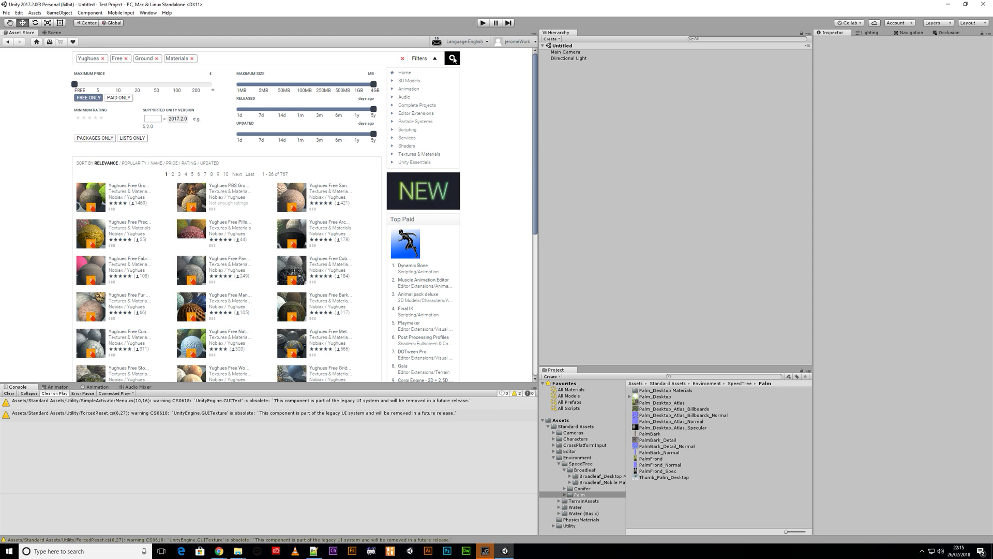
left_click(89, 98)
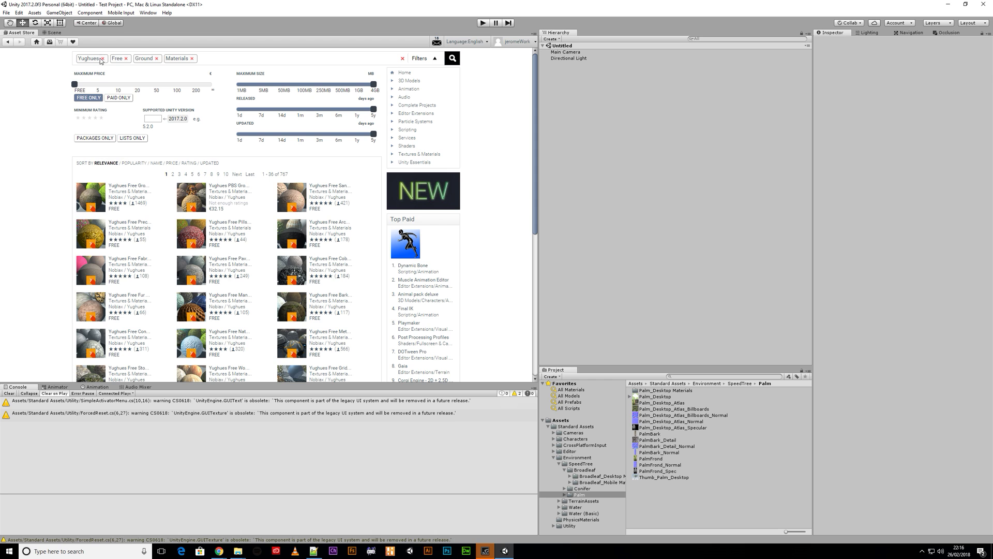
Step: Open the Yughues Free Ground Materials package and import it with all its items selected
left_click(124, 187)
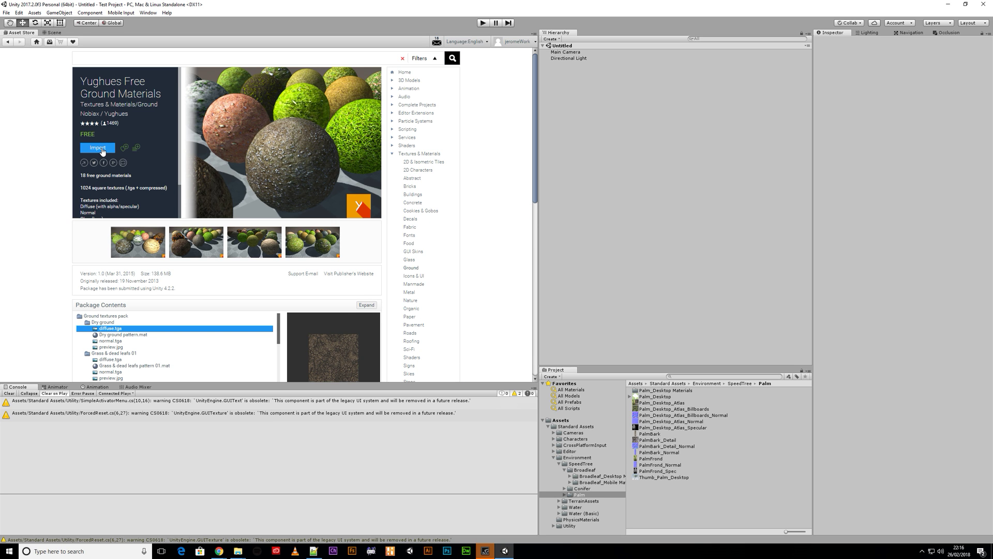
left_click(99, 148)
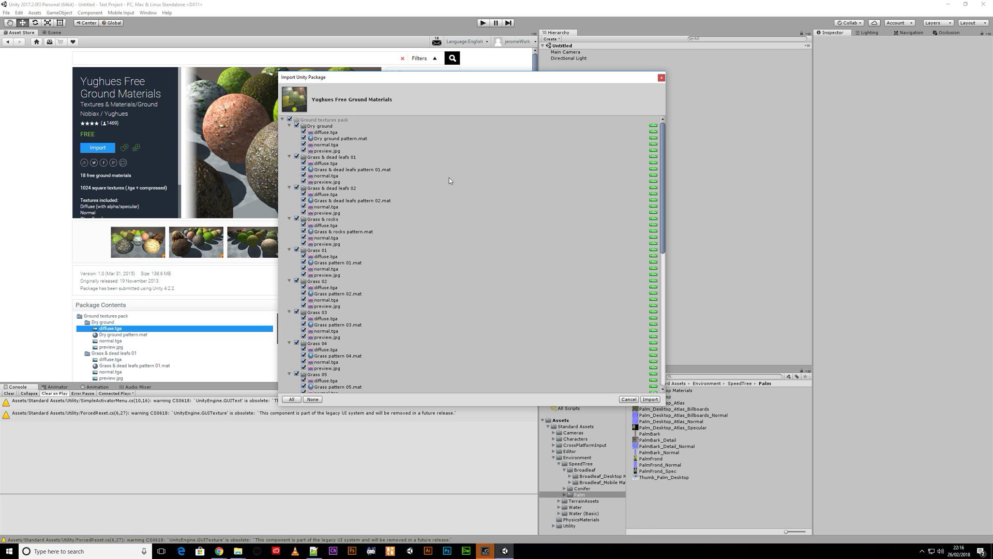
left_click_drag(383, 76, 284, 72)
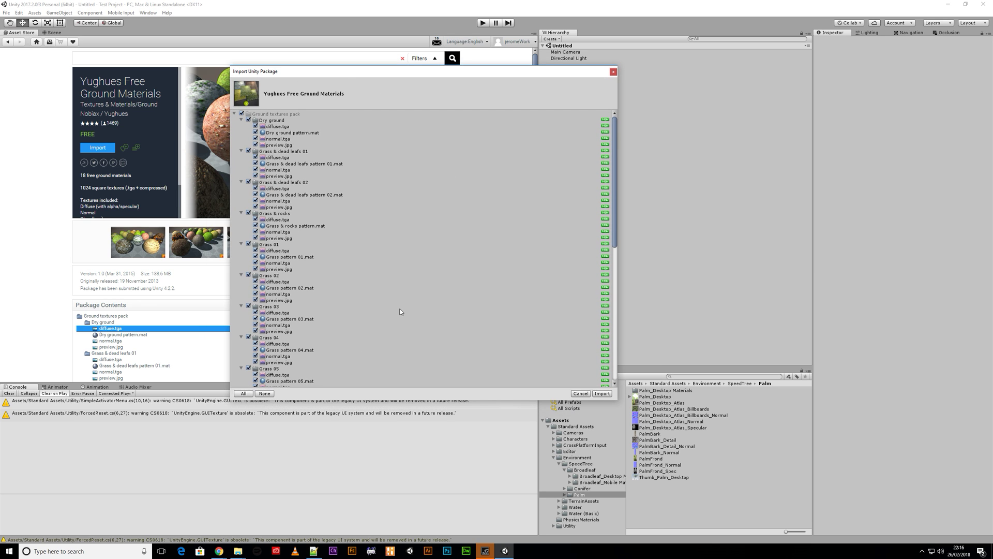
scroll(438, 240, "down", 6)
scroll(455, 249, "up", 6)
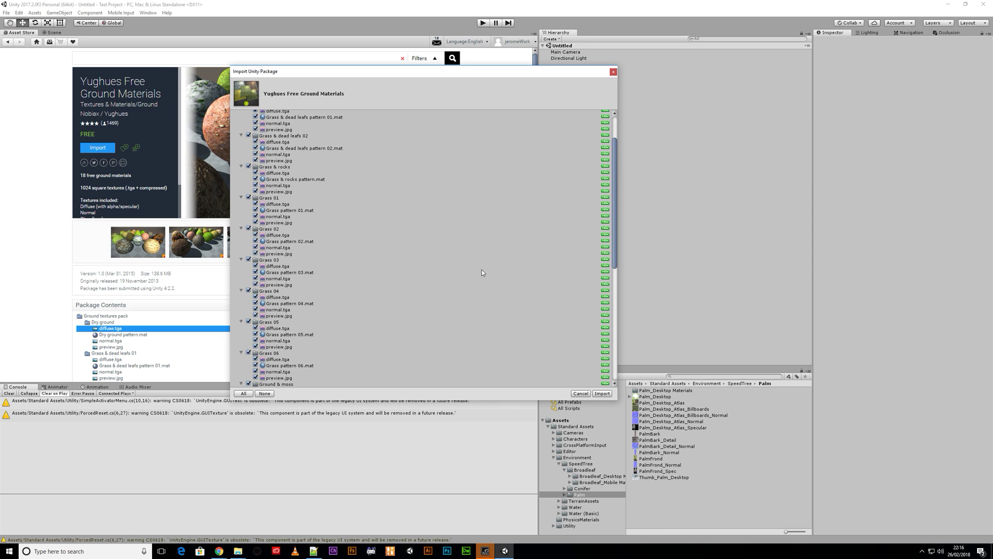
left_click(603, 393)
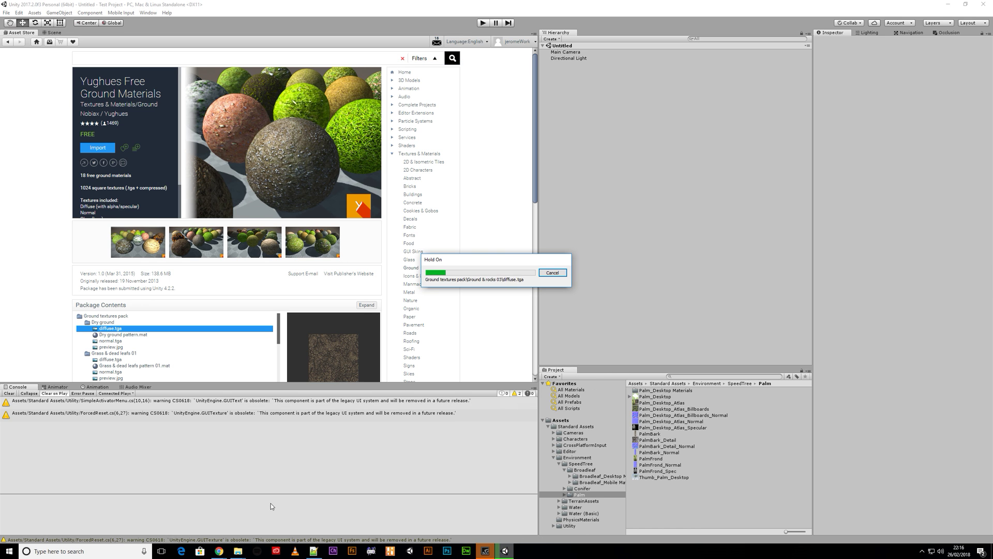
Step: Copy the Yughues Free Bushes link from free-assets_v2.txt in Notepad++ and load its Asset Store page in Chrome
left_click(314, 551)
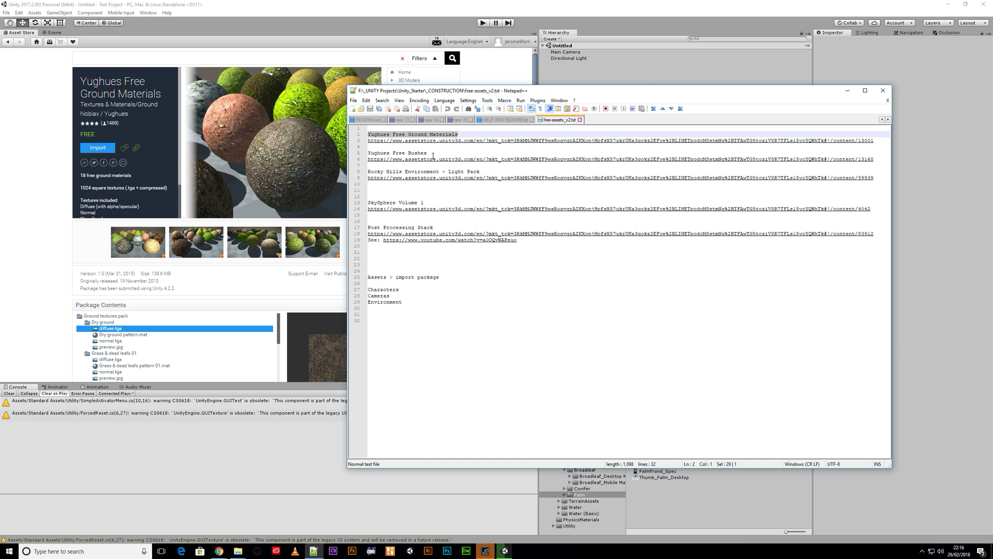
left_click_drag(876, 160, 368, 162)
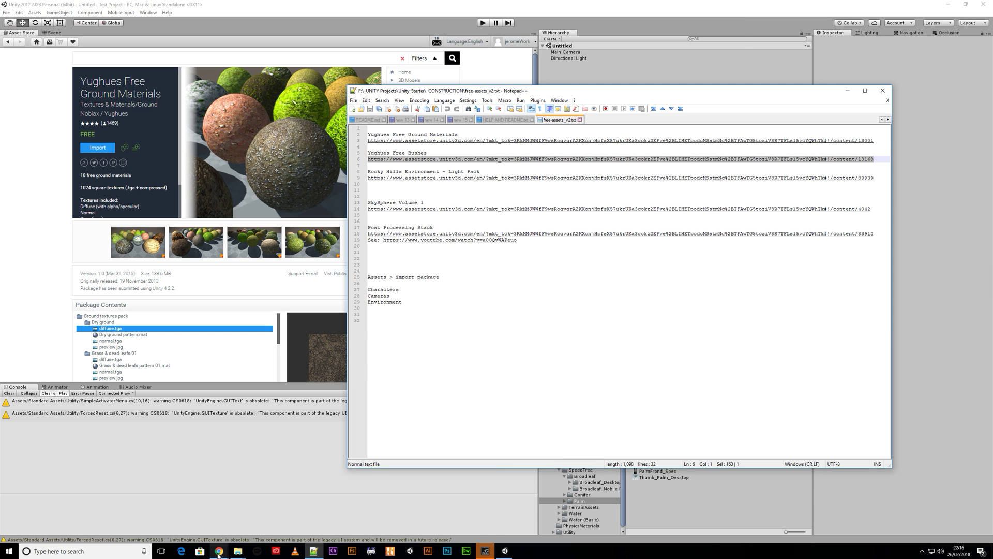
mouse_move(219, 551)
left_click(347, 495)
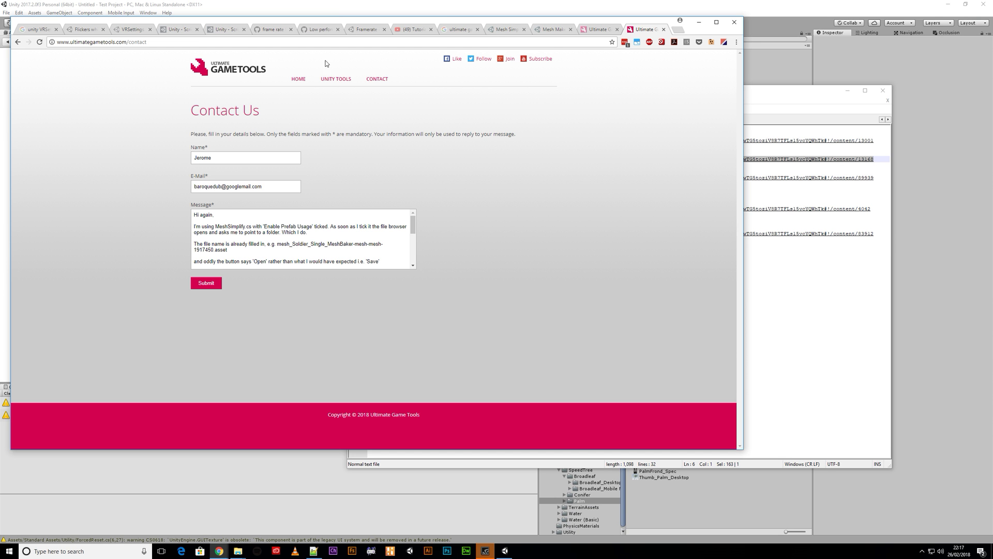
left_click(570, 41)
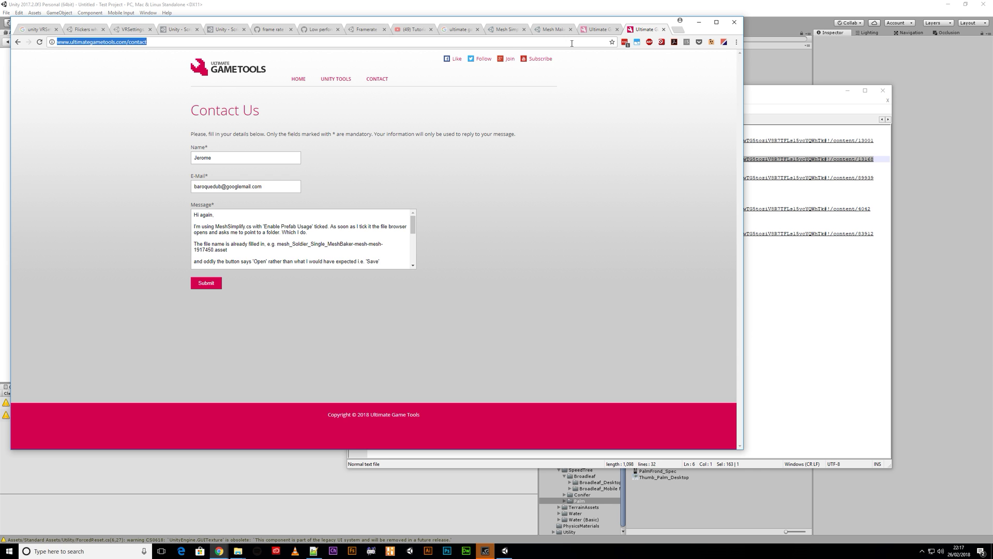
type("https://www.assetstore.unity3d.com/en/?mkt_tok=3RkMMJWWfF9wsRogvqrAZKXonjHpfsX57ukrUKa3gokz2EFye%2BLIHETpodcMSstmNq%2BTFAwTG5toziV8R7TFLs15ycYQWhTk#!/content/13168")
key("Return")
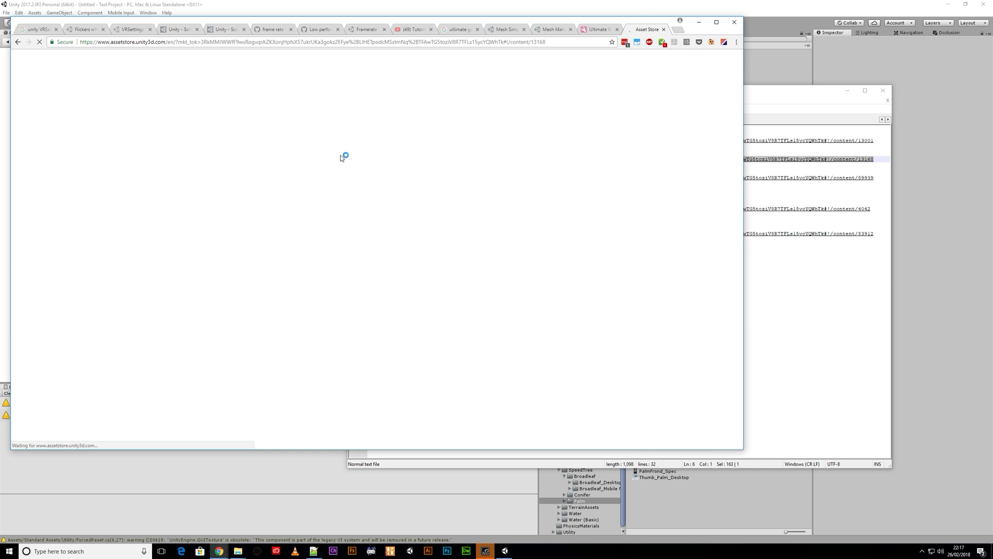
left_click_drag(399, 24, 526, 39)
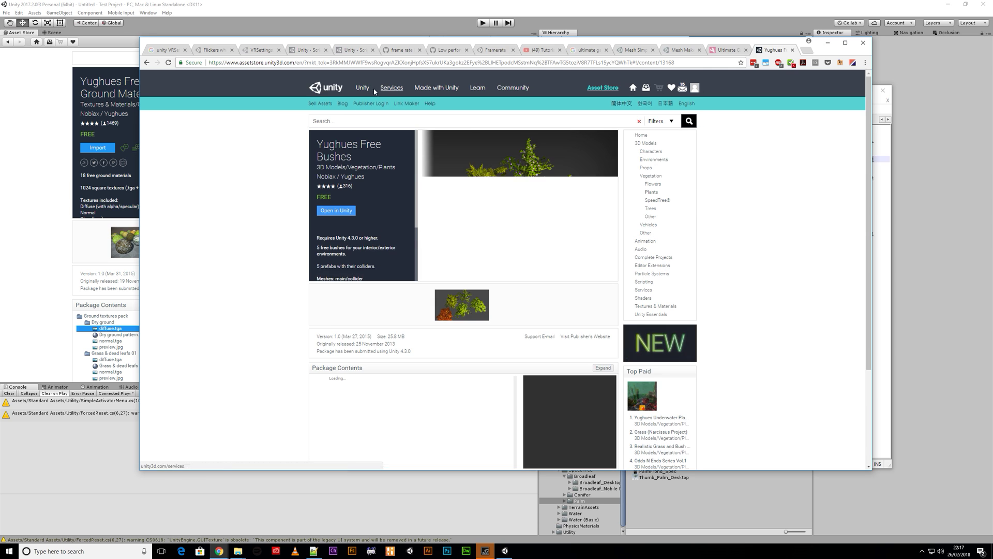
Step: Open the Yughues Free Bushes page in Unity and import the package with all its items selected
left_click(335, 213)
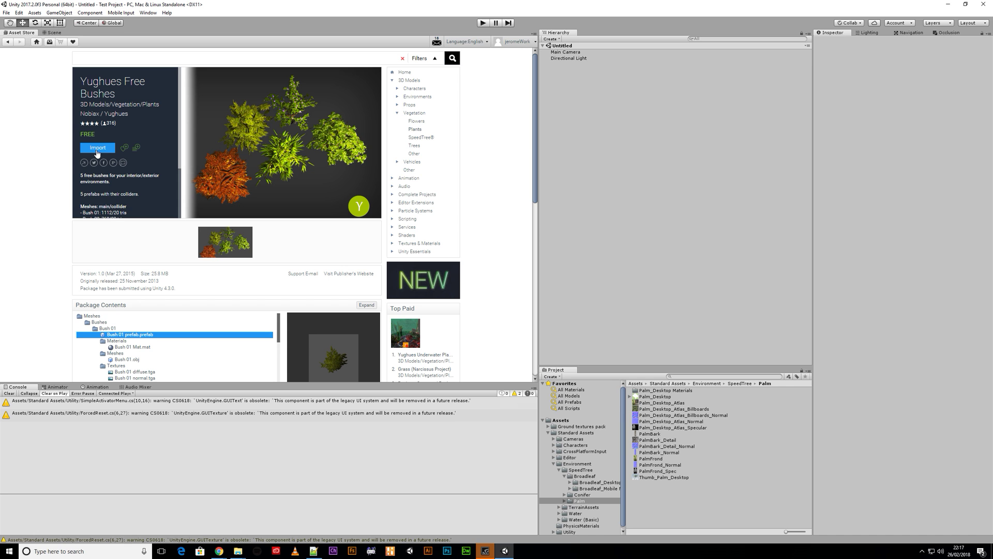
left_click(98, 149)
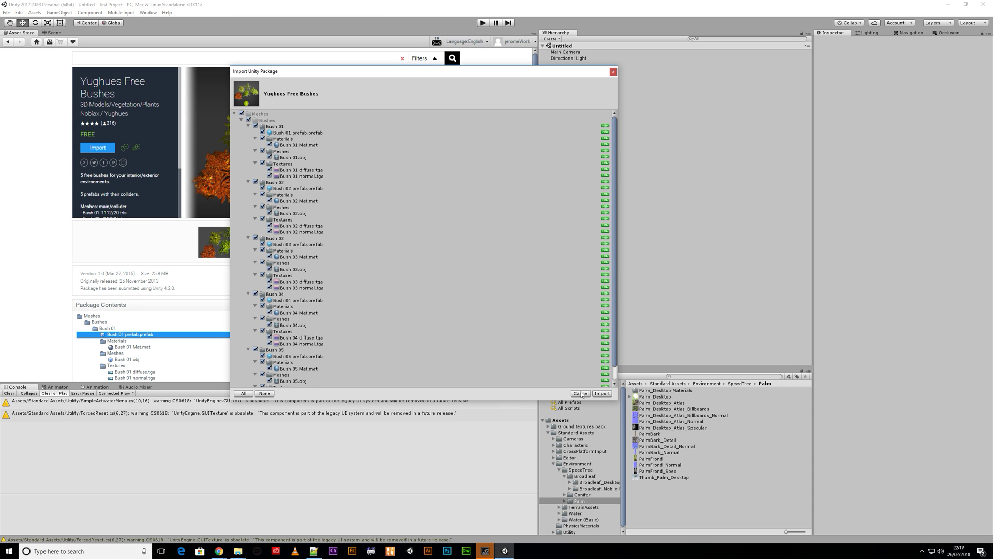
left_click(600, 394)
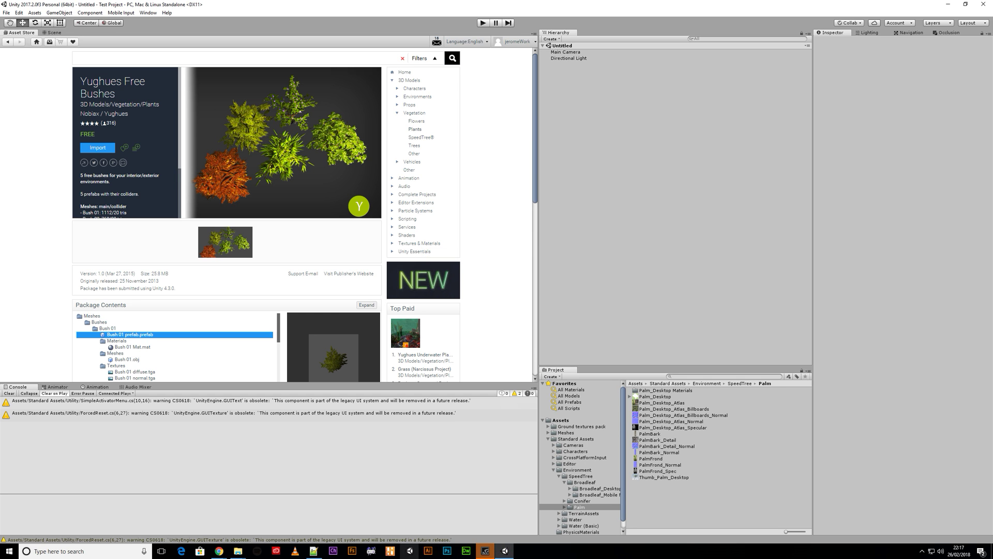
Step: Copy the Rocky Hills Environment - Light Pack link from the Notepad++ list and load its Asset Store page in Chrome
left_click(314, 552)
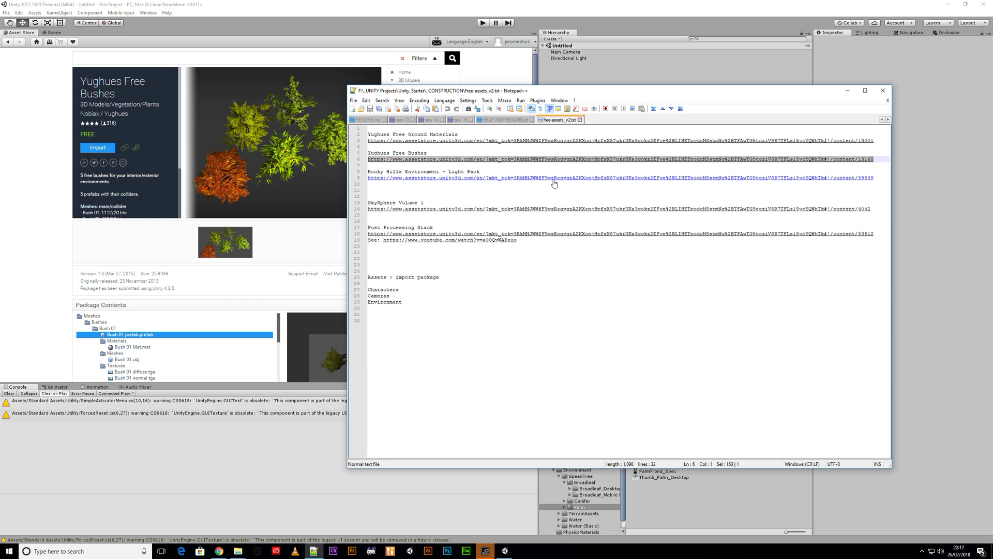
left_click(357, 179)
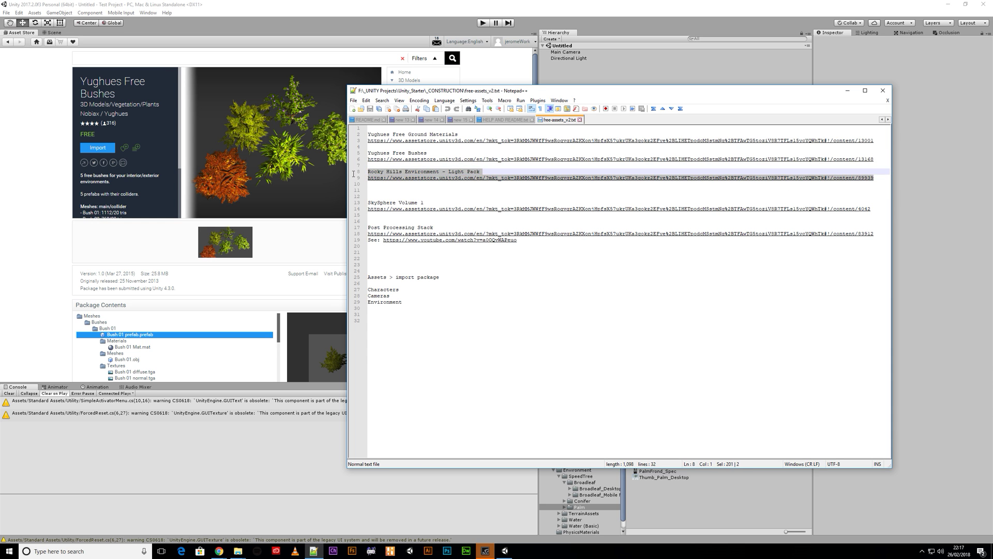
left_click(219, 551)
left_click(344, 518)
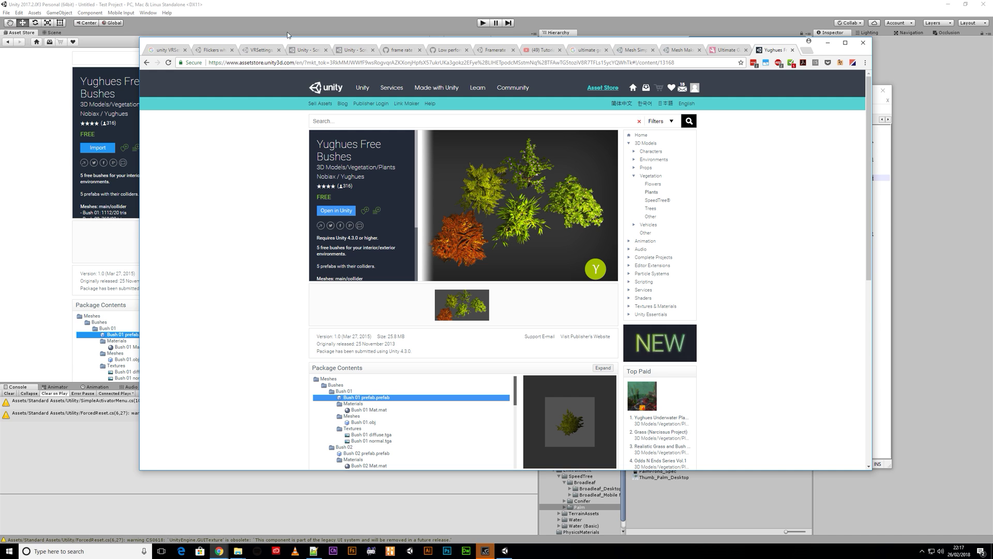
left_click(282, 63)
type("https://www.assetstore.unity3d.com/en/?mkt_tok=3RkMMJWWfF9wsRogvqrAZKXonjHpfsX57ukrUKa3gokz2EFye%2BLlHETpodcMSstmNq%2BTFAwTG5toziV8R7TFLs15ycYQWhTk#!/content/89939")
key("Return")
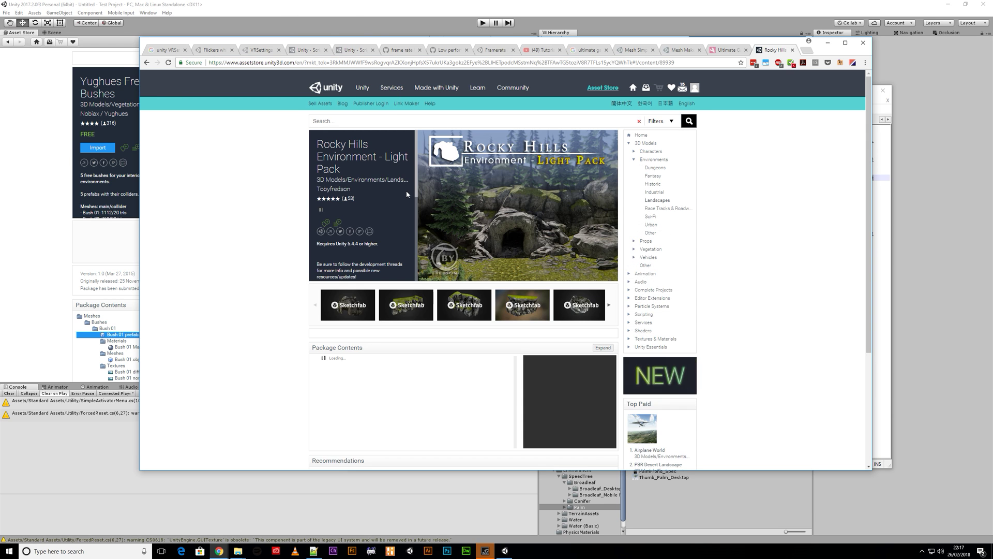
Step: Open the Rocky Hills Environment - Light Pack page in Unity and import the package with all its items selected
left_click(346, 223)
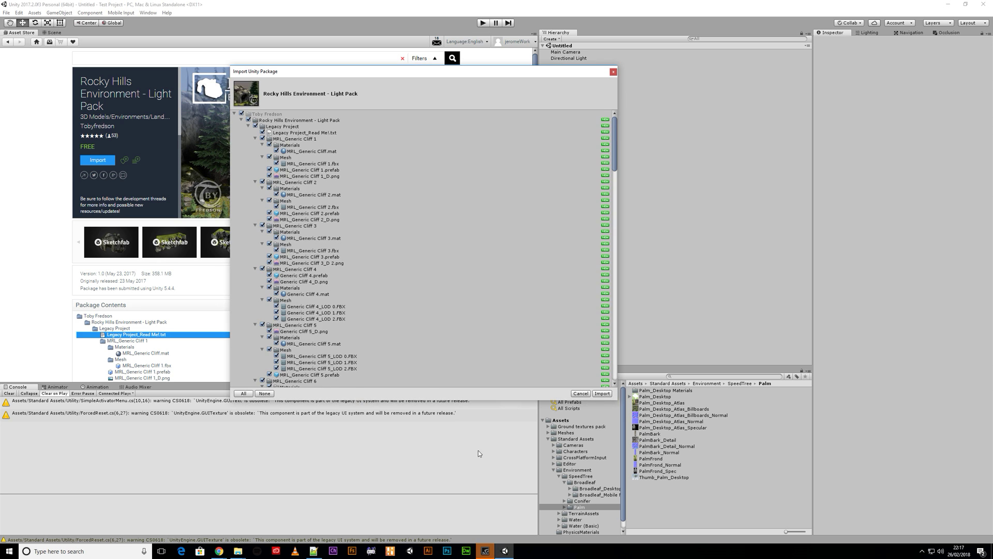
left_click(601, 393)
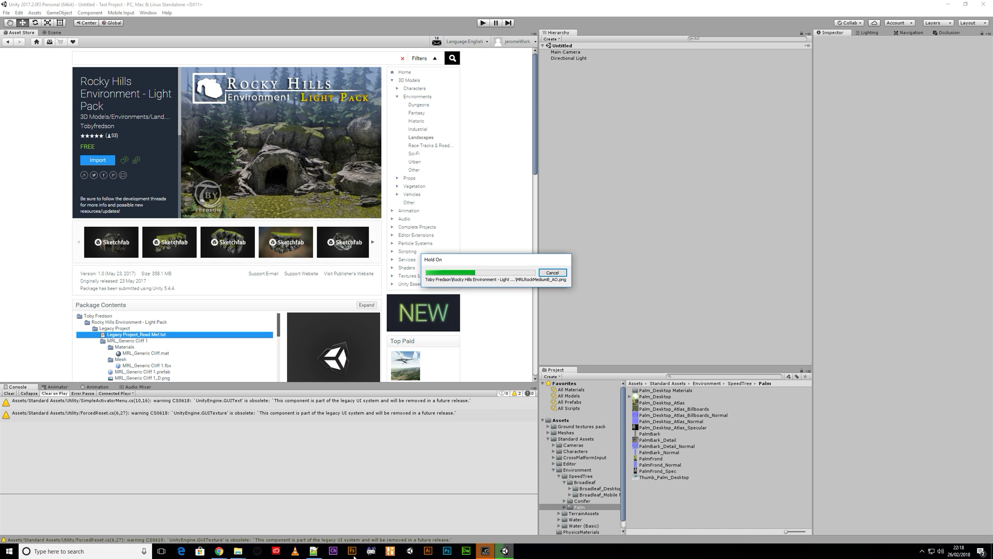
Step: Copy the SkySphere Volume 1 link from free-assets_v2.txt in Notepad++ and load its Asset Store page in Chrome
mouse_move(310, 550)
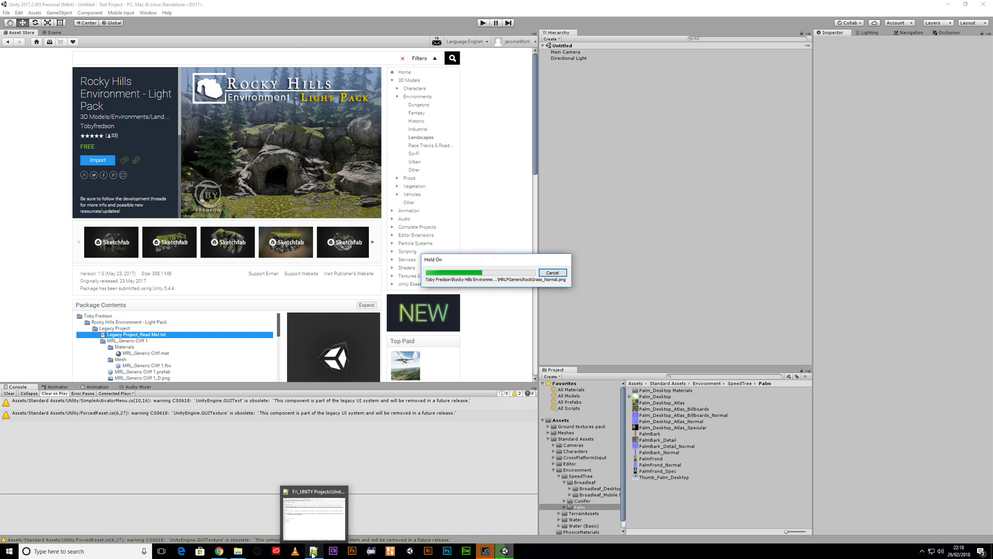
left_click(313, 550)
left_click_drag(874, 209, 373, 216)
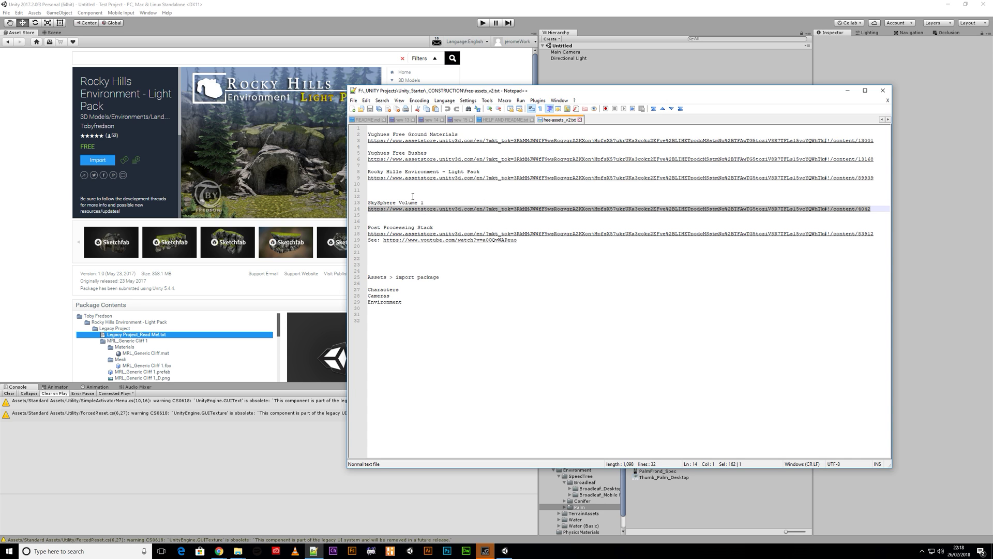
left_click(408, 8)
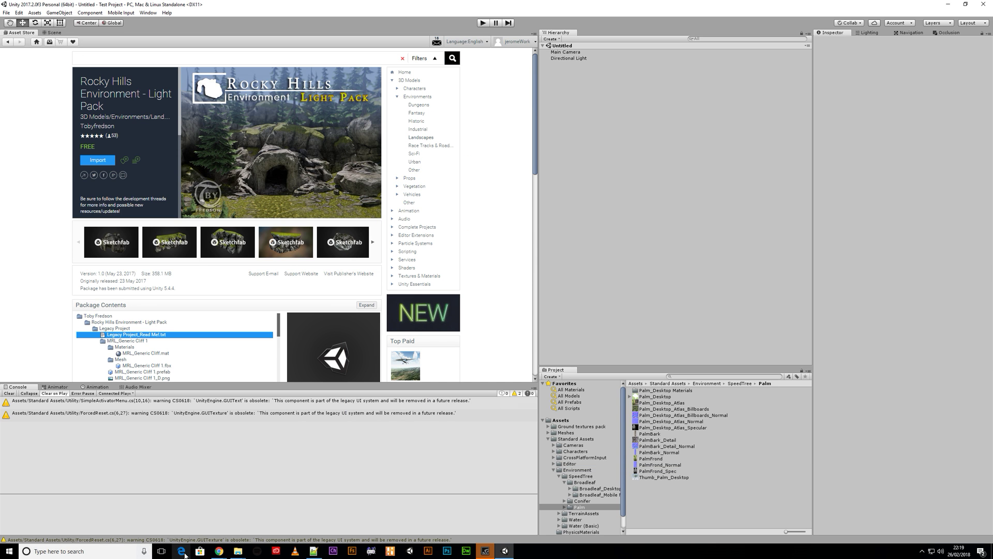
mouse_move(219, 554)
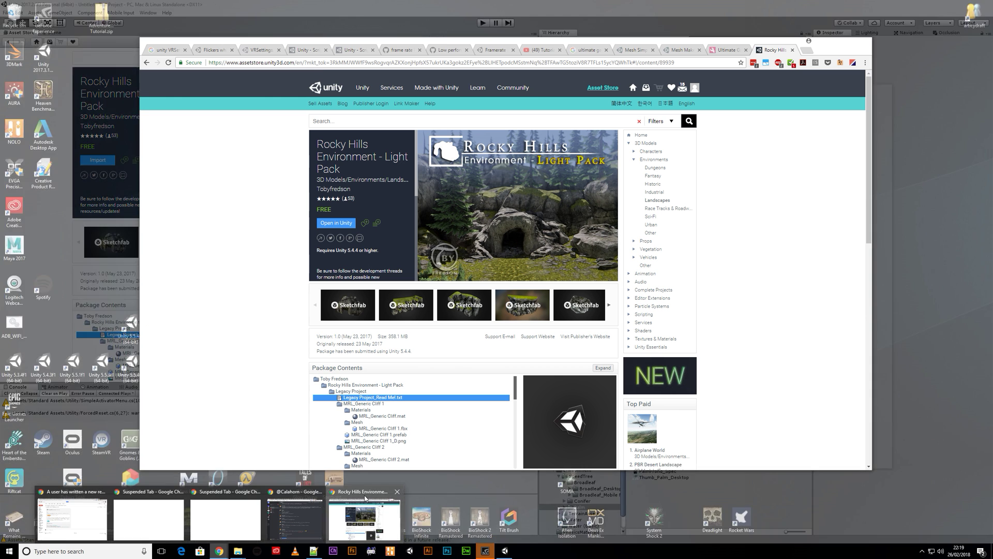
left_click(368, 514)
left_click(330, 65)
type("https://www.assetstore.unity3d.com/en/?mkt_tok=3RkMMJWWfF9wsRogvqrAZKXonjHpfsX57ukrUKa3gokz2EFye%2BLIHETpodcMSstmNq%2BTFAwTG5toziV8R7TFLs15ycYQWhTk#!/content/4042")
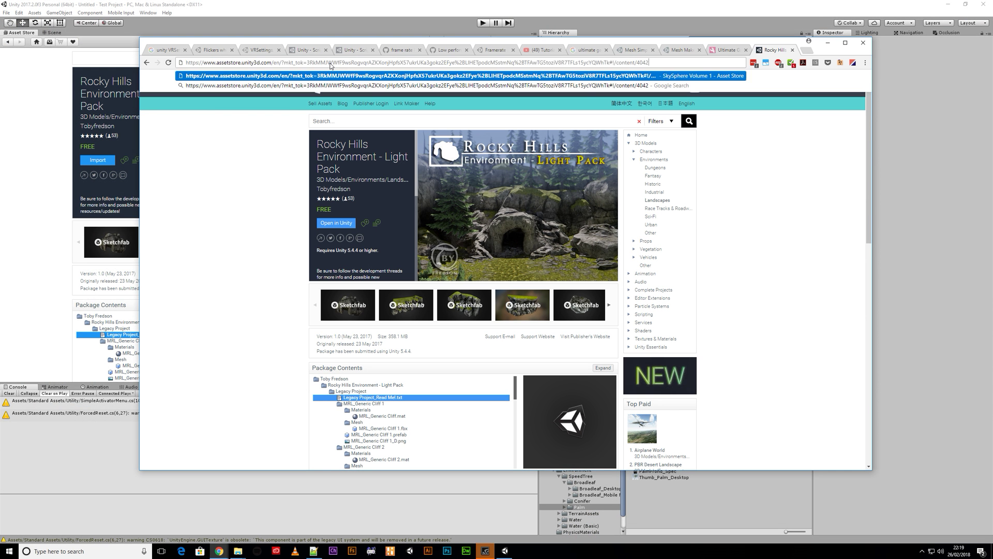
key("Return")
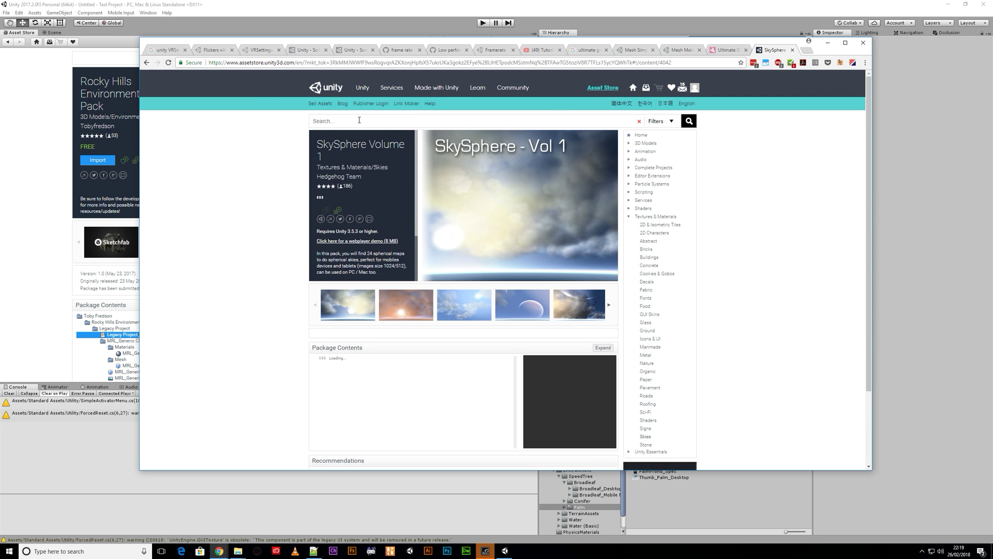
Step: Open the SkySphere Volume 1 page in Unity, import the package with all its items selected and accept the API update
left_click(334, 219)
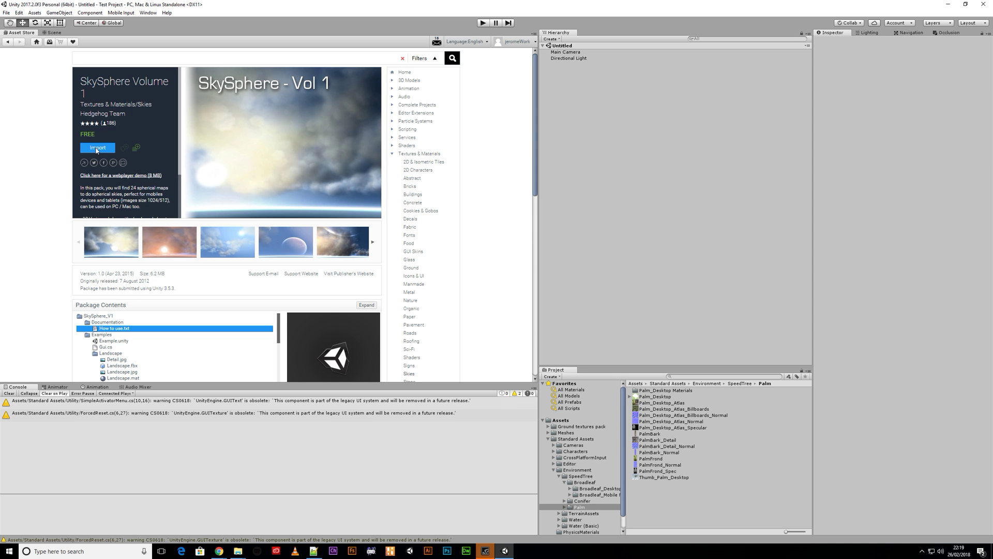
left_click(97, 149)
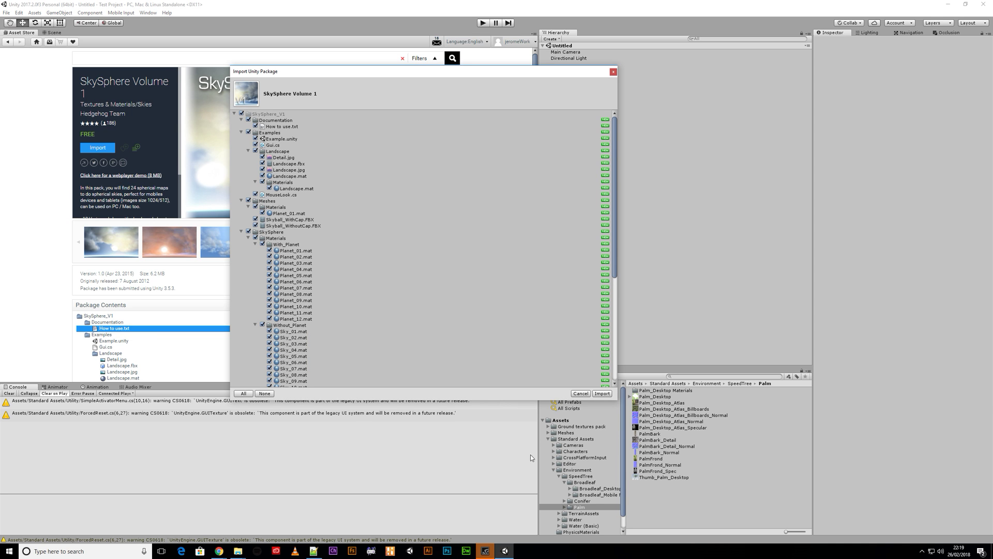
left_click(602, 393)
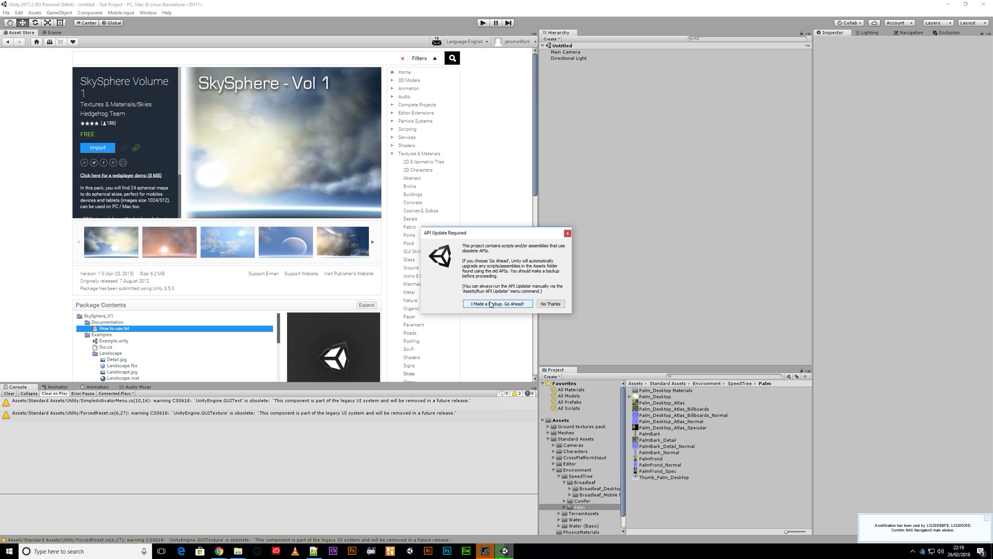
left_click(490, 303)
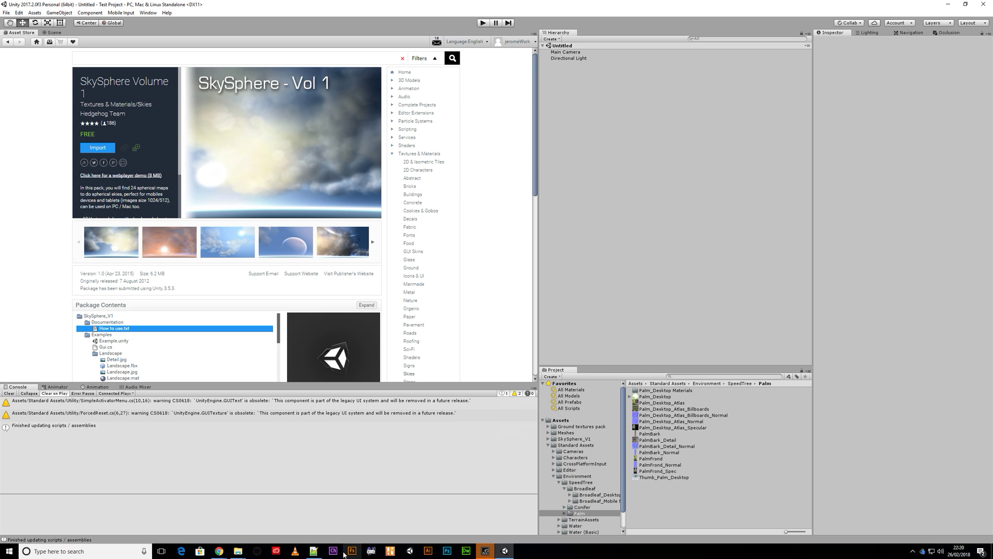
Step: Copy the Post Processing Stack link from the Notepad++ list and load its Asset Store page in Chrome
left_click(313, 551)
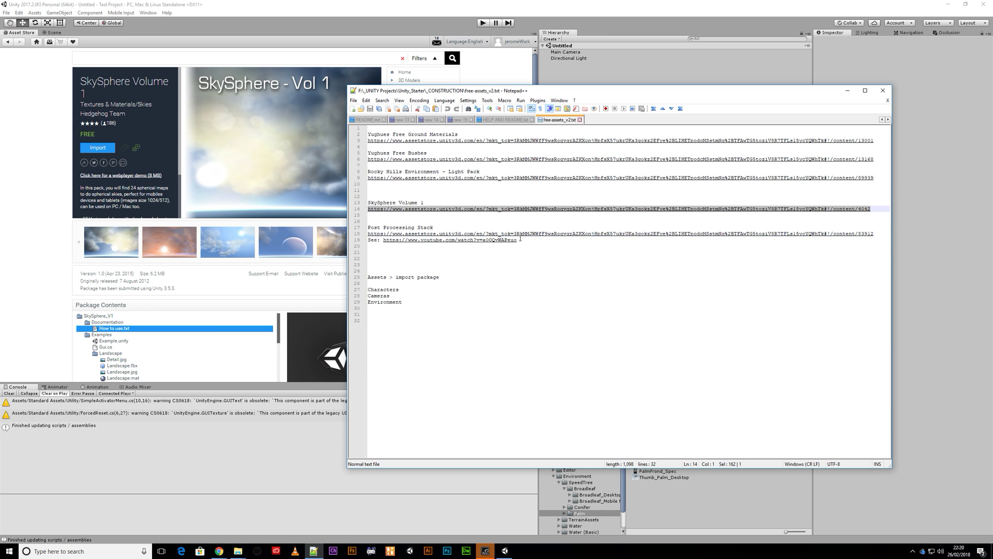
left_click_drag(886, 233, 368, 233)
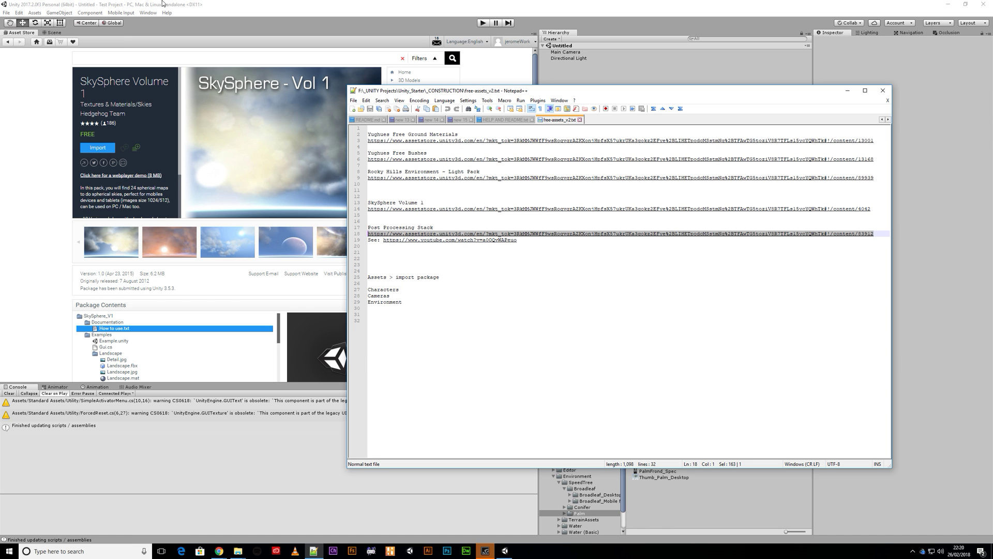
left_click(220, 550)
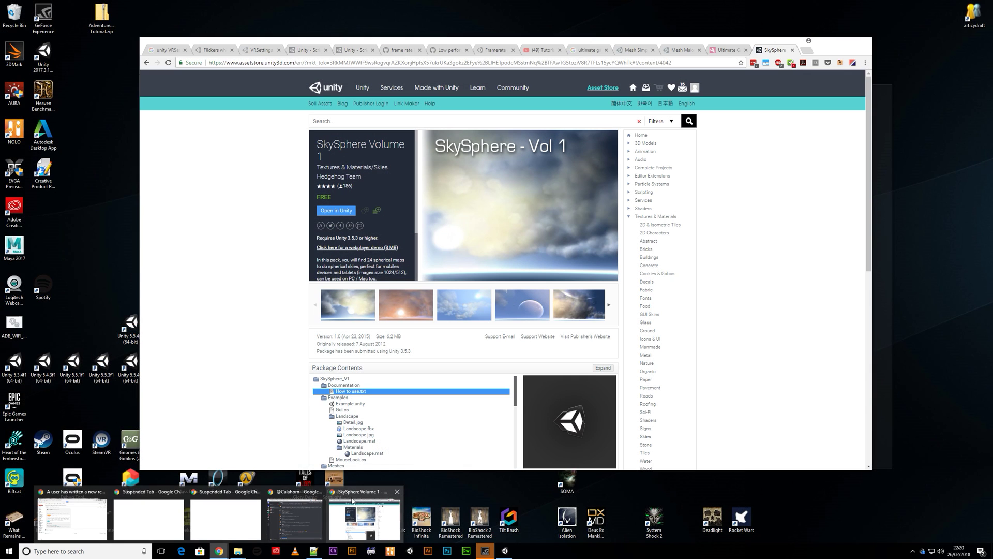
left_click(365, 517)
left_click(315, 63)
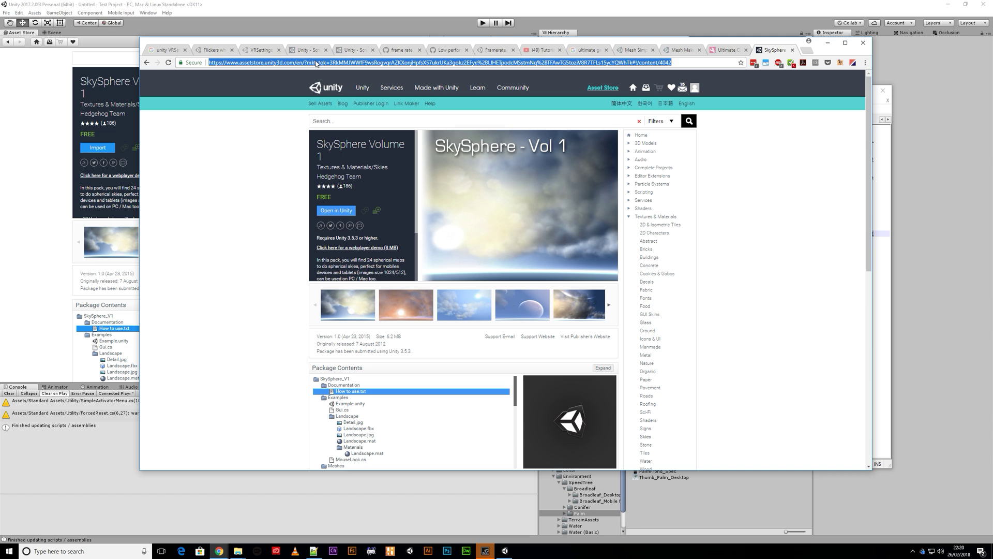
type("https://www.assetstore.unity3d.com/en/?mkt_tok=3RkMMJWWfF9wsRogvqrAZKXonjHpfsX57ukrUKa3gokz2EFye%2BLIHETpodcMSstmNq%2BTFAwTG5toziV8R7TFLs15ycYQWhTk#!/content/83912")
key("Return")
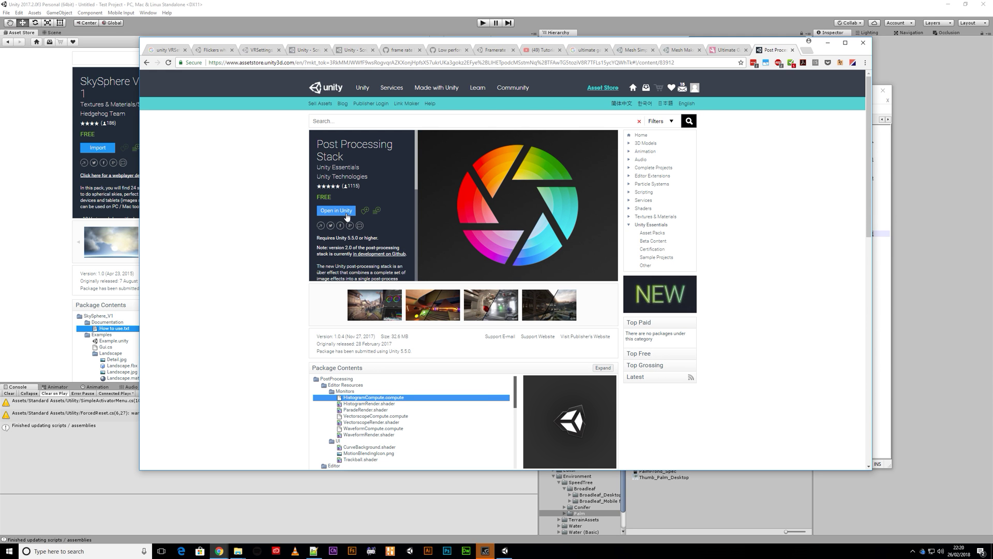
Step: Open the Post Processing Stack page in Unity and import the package with all its items selected
left_click(341, 211)
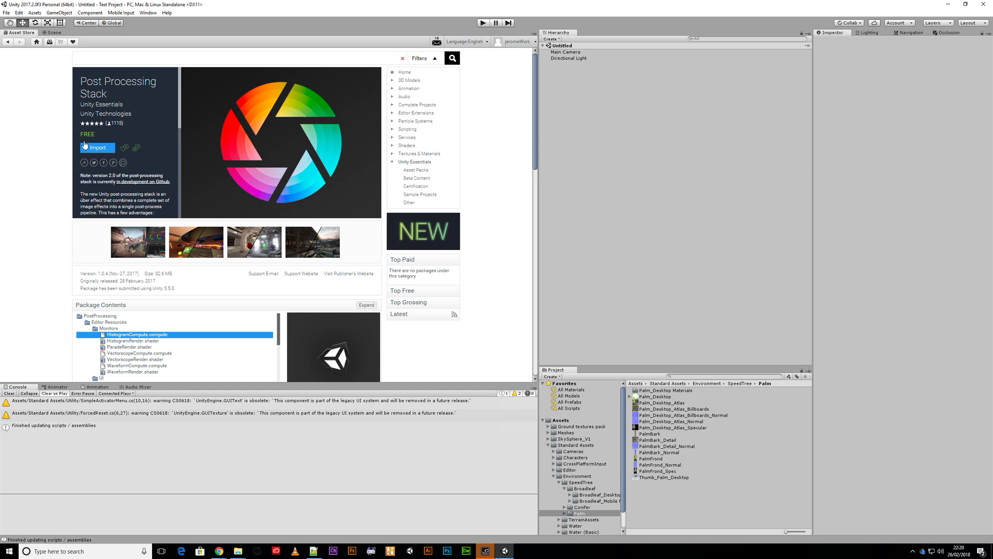
left_click(98, 151)
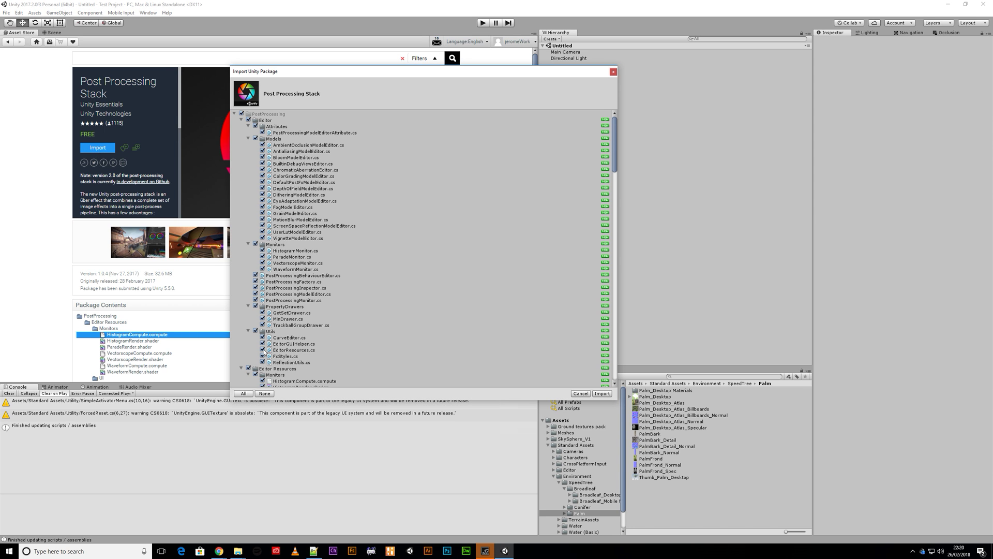
left_click(602, 393)
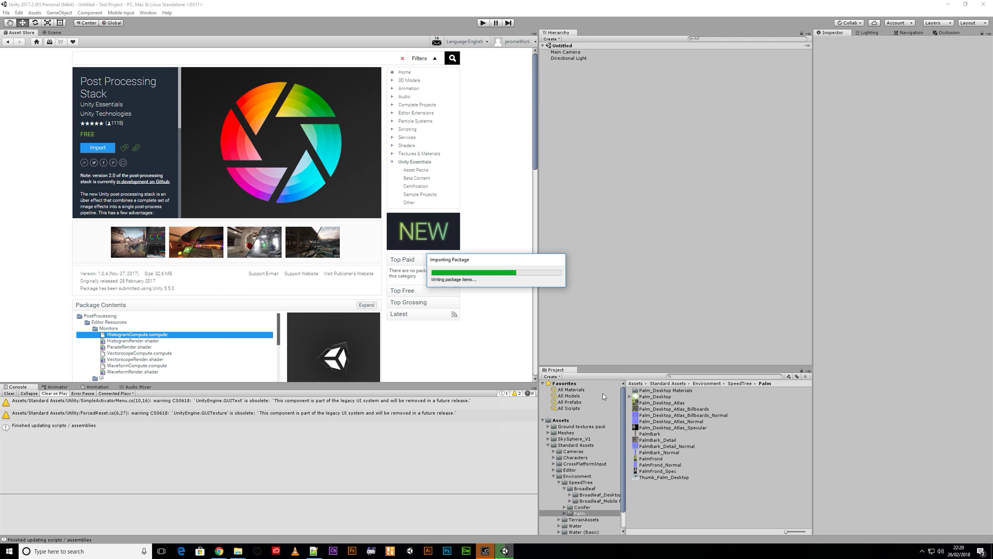
left_click(315, 552)
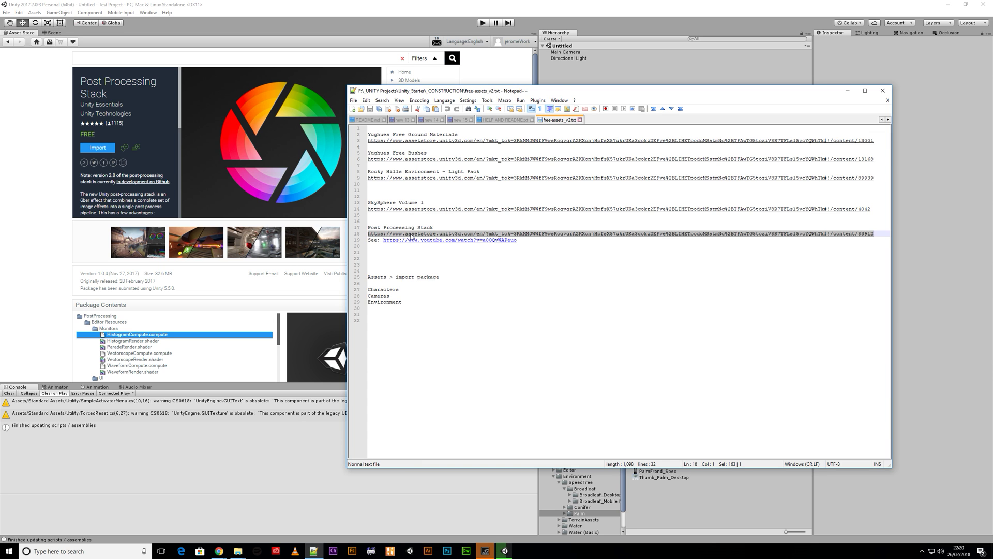
left_click(419, 14)
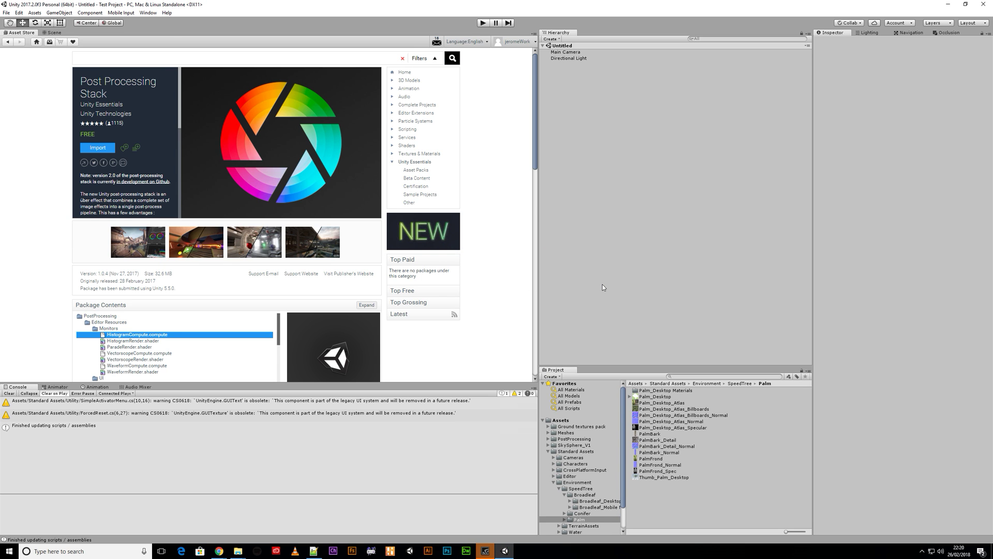
Step: Show the Scene view and dock the floating Game window beside it in the same tab group
left_click(54, 34)
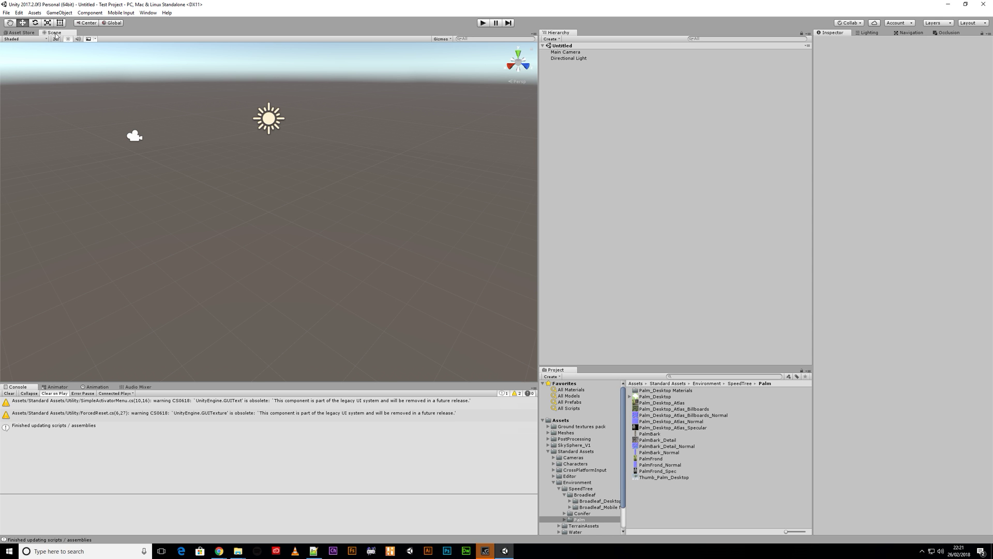
left_click_drag(0, 161, 206, 147)
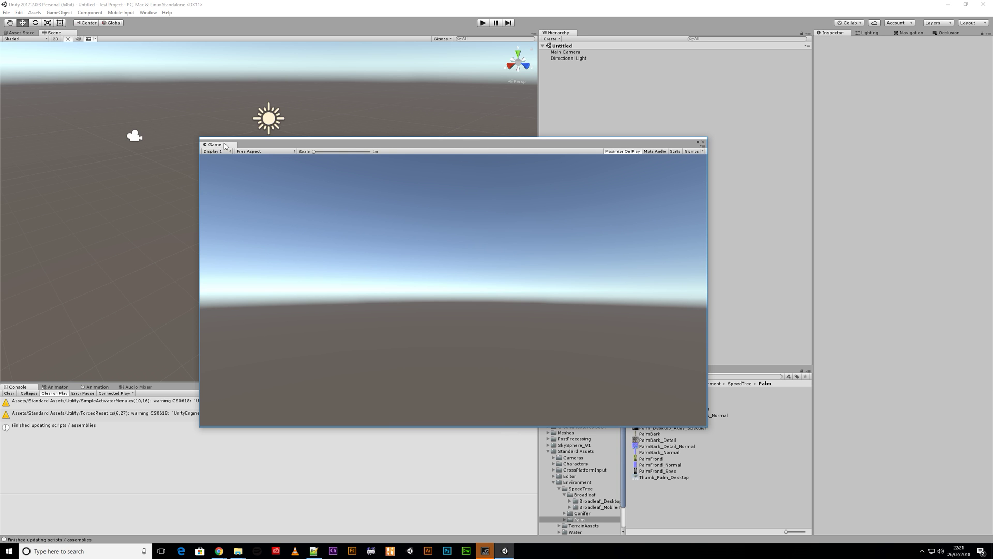
left_click_drag(223, 147, 168, 35)
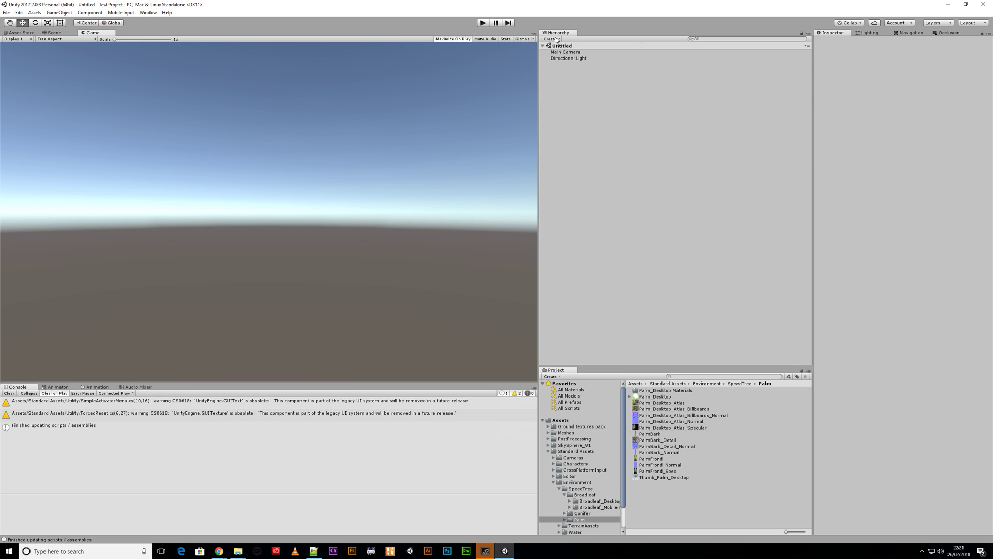
Step: Undock the Hierarchy, dock it back above the Project window, and widen the Game view area
left_click_drag(557, 35, 222, 231)
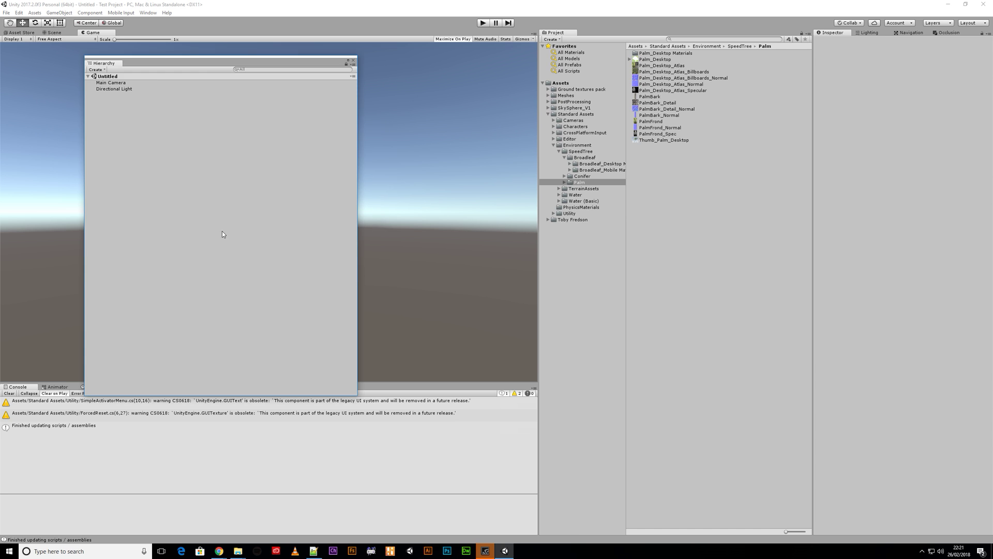
left_click_drag(102, 63, 574, 60)
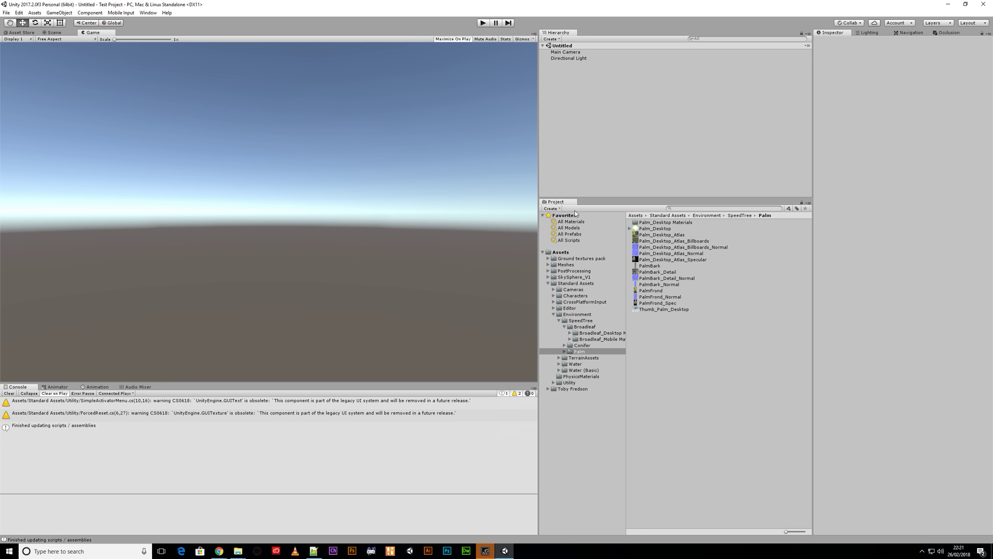
left_click_drag(538, 271, 567, 275)
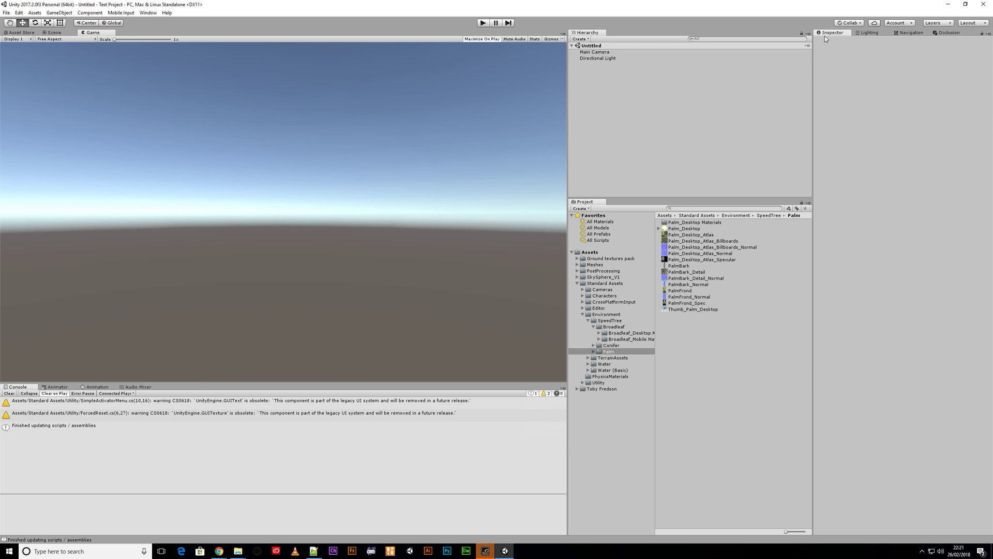
Step: Compare the Inspector for Palm_Desktop and Main Camera, and lock the Inspector on the Palm_Desktop asset
left_click(989, 34)
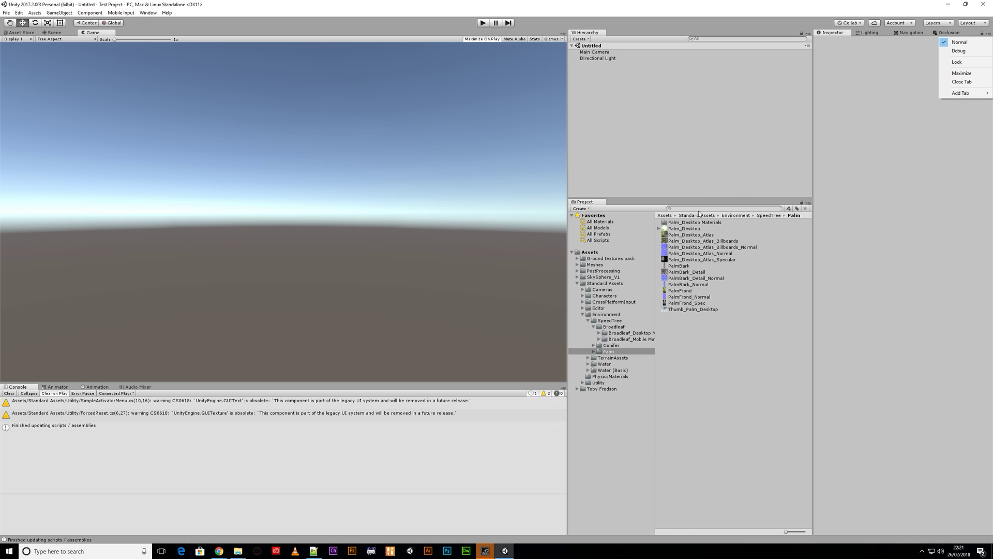
left_click(693, 228)
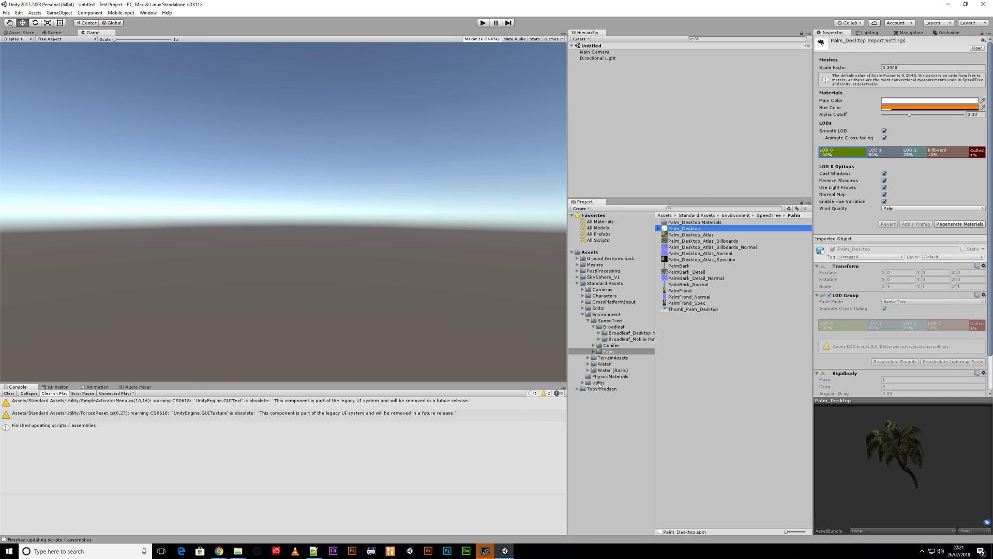
left_click(592, 53)
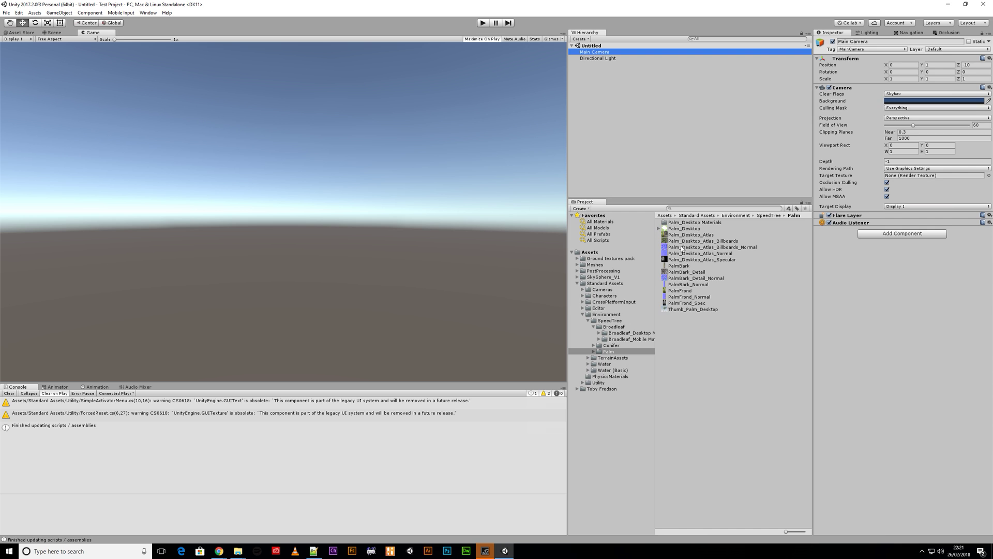
left_click(686, 229)
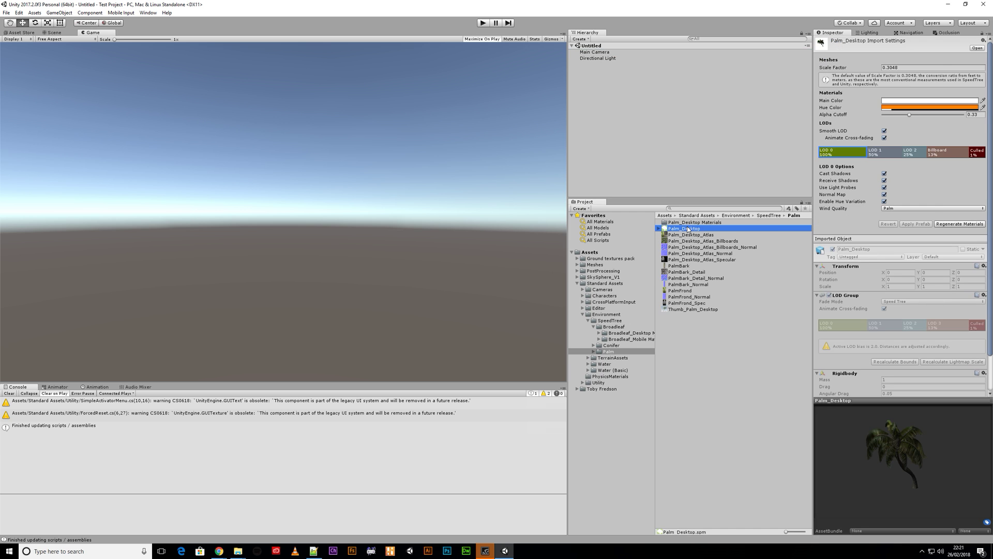
left_click(983, 36)
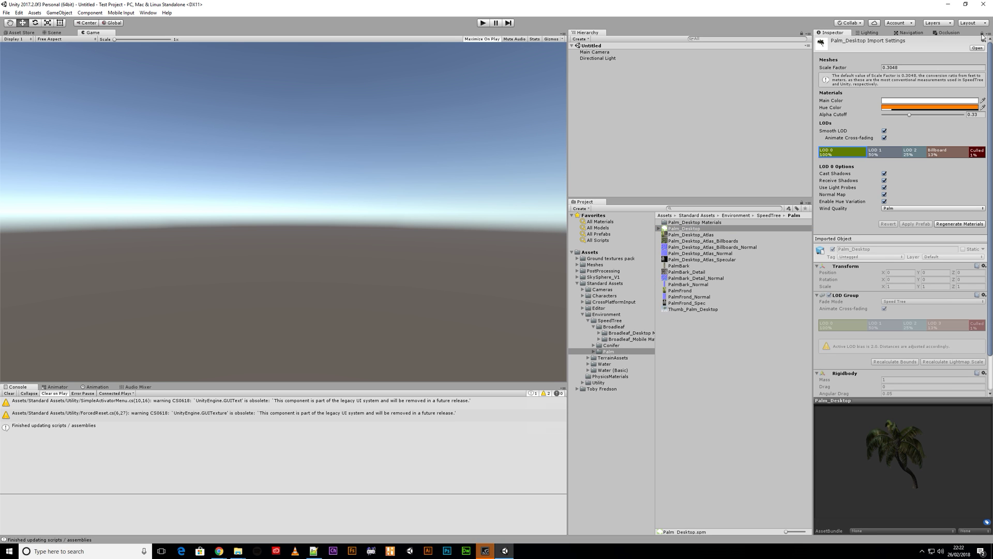
Step: Select the Main Camera and add a second Inspector tab to show its properties alongside the locked one
left_click(599, 52)
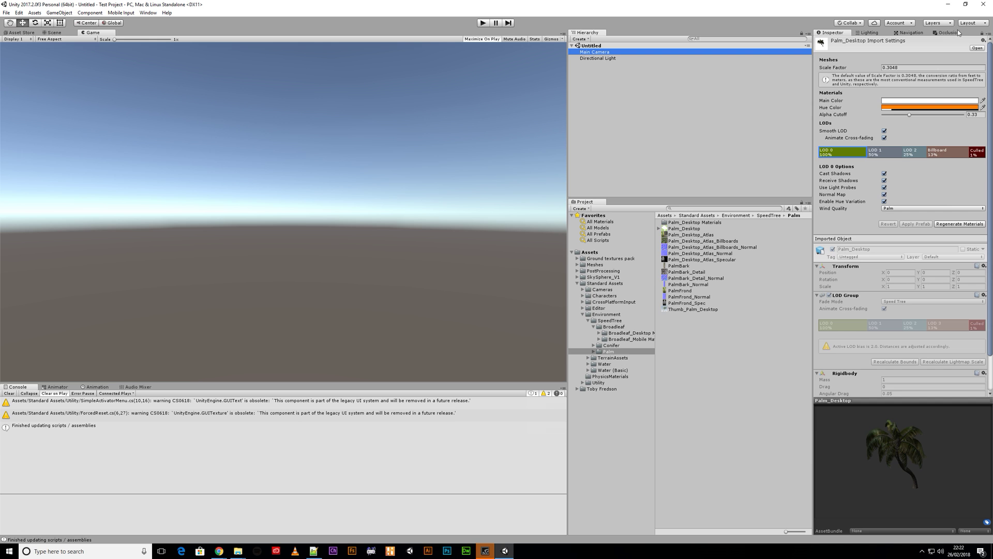
left_click(988, 34)
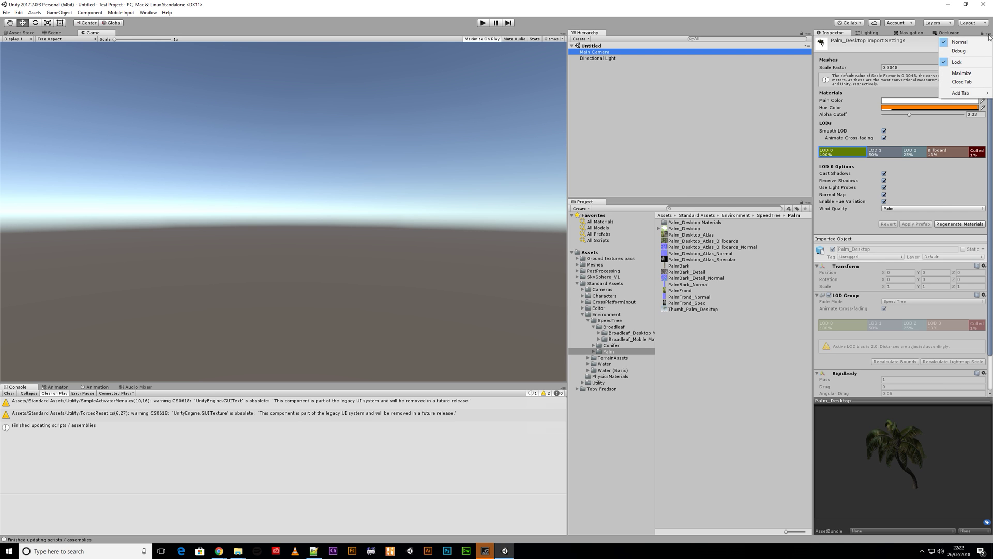
mouse_move(967, 93)
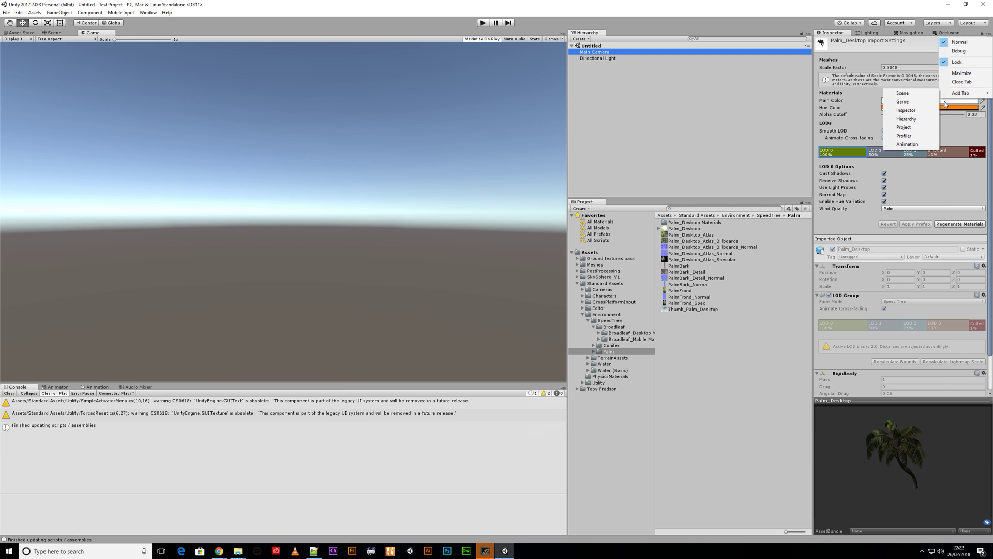
left_click(912, 110)
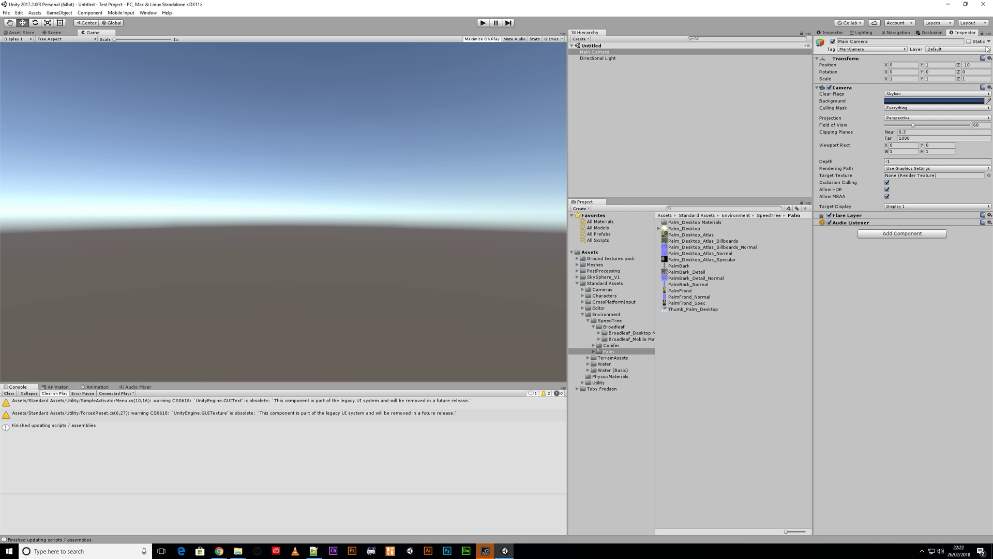
Step: Dock the second Inspector as its own column beside the locked one, and compare Directional Light and Main Camera against Palm_Desktop
left_click_drag(963, 32, 823, 321)
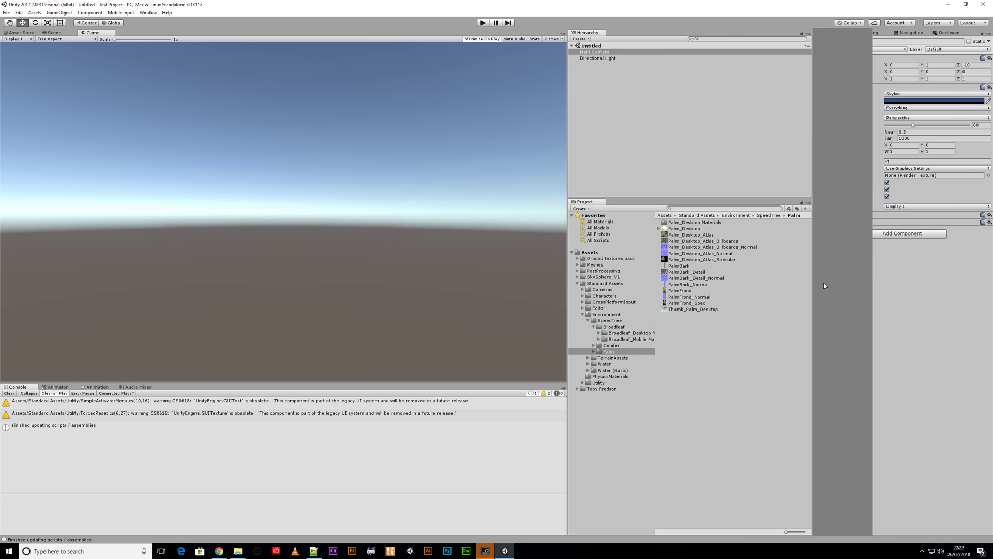
left_click_drag(764, 338, 731, 336)
left_click_drag(873, 340, 852, 346)
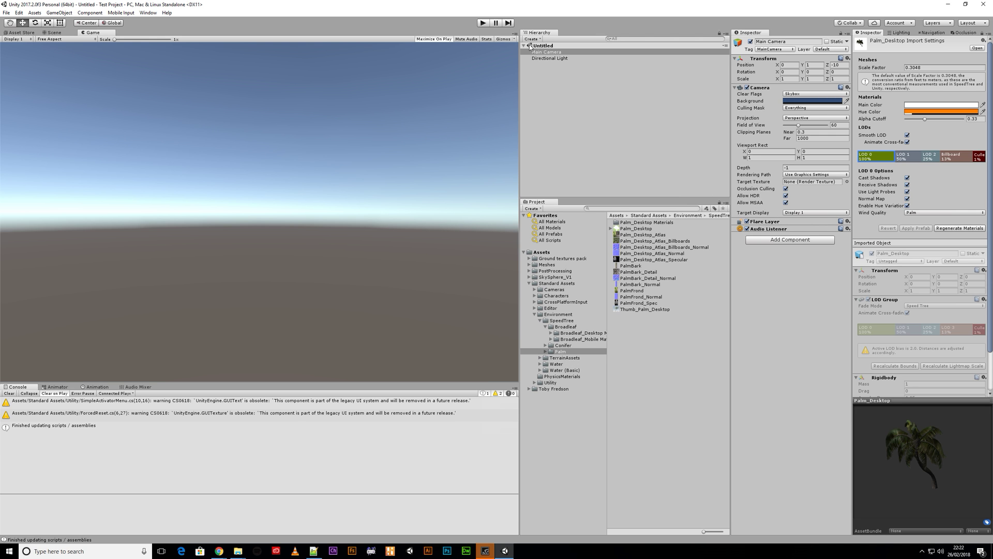
left_click(548, 58)
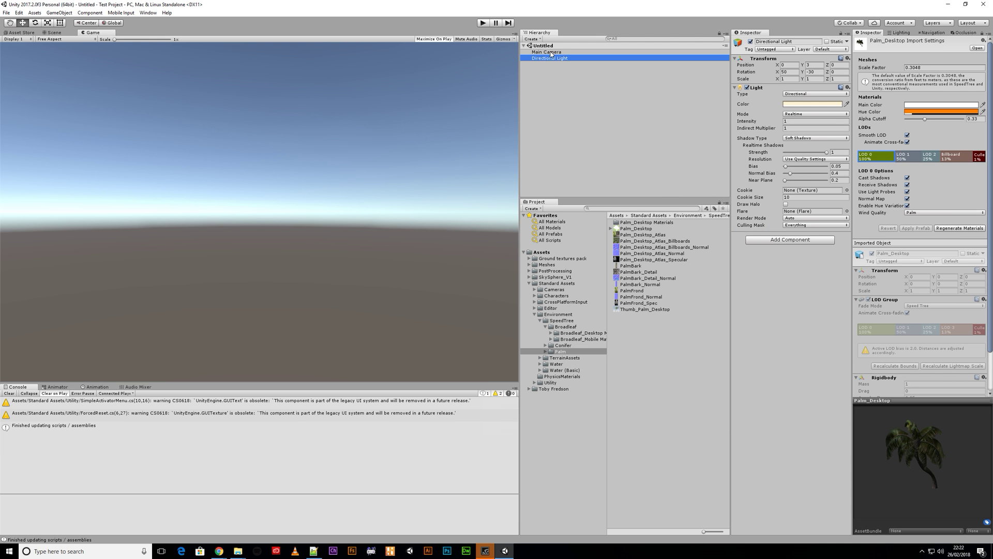
left_click(549, 53)
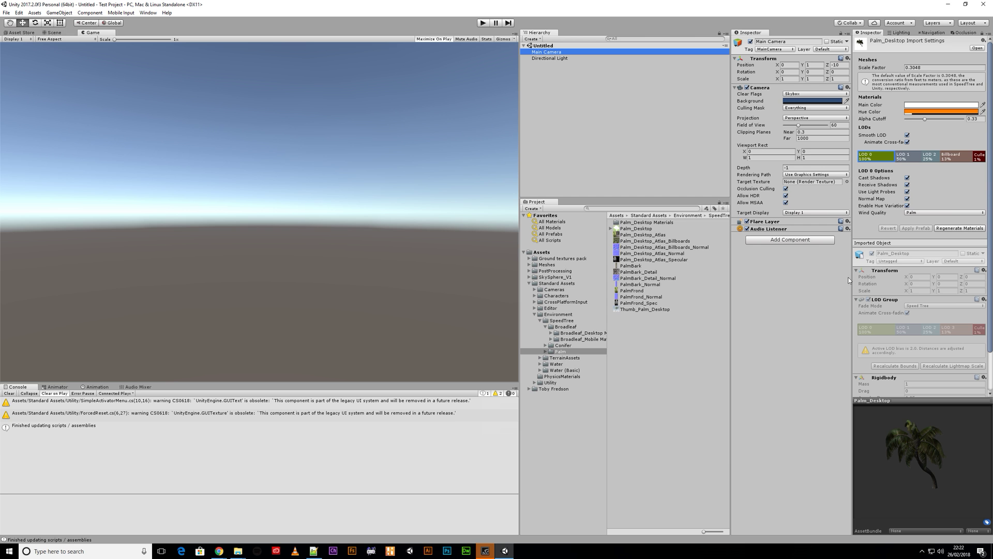
left_click_drag(852, 284, 867, 285)
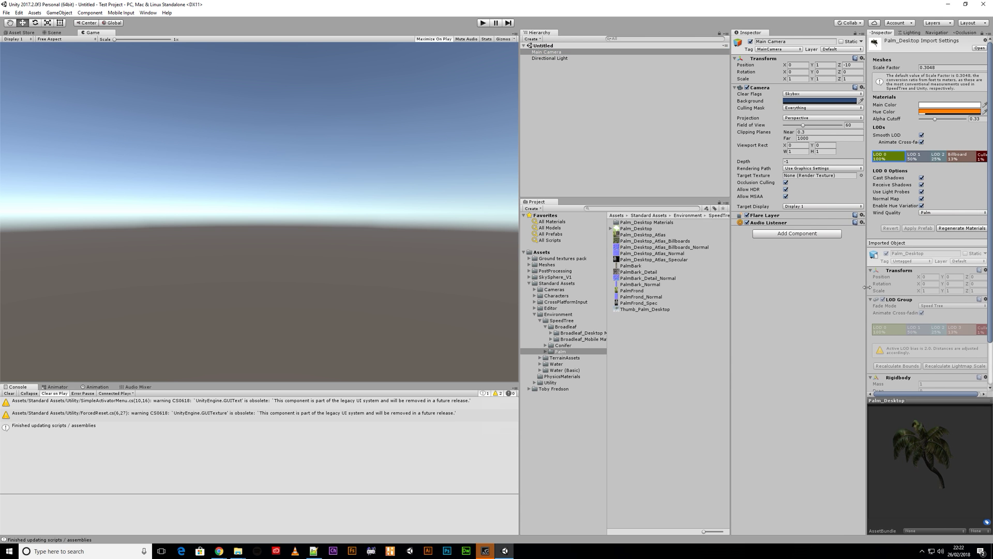
Step: Close the extra Inspector showing the Main Camera and unlock the remaining Inspector
left_click(862, 35)
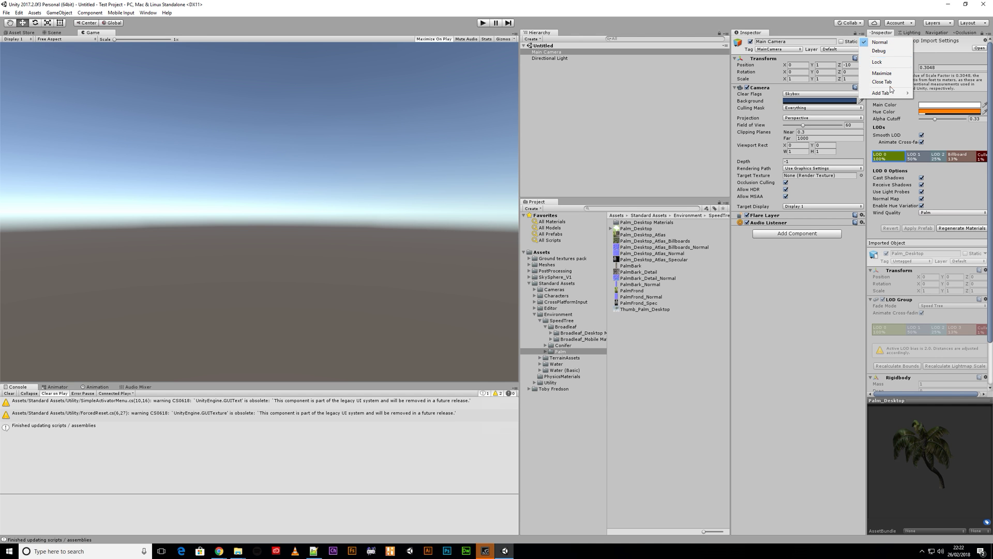
mouse_move(892, 96)
left_click(760, 34)
right_click(763, 32)
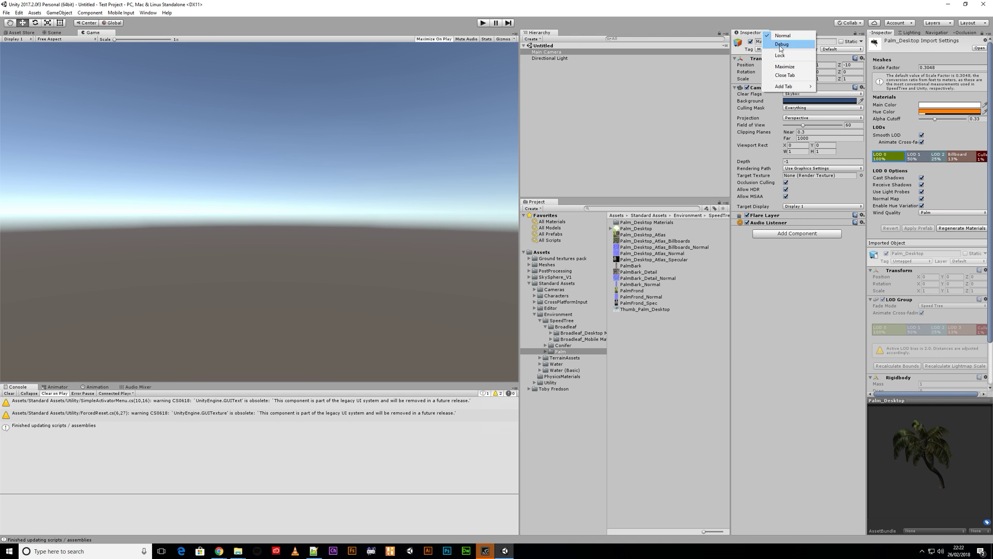
left_click(786, 76)
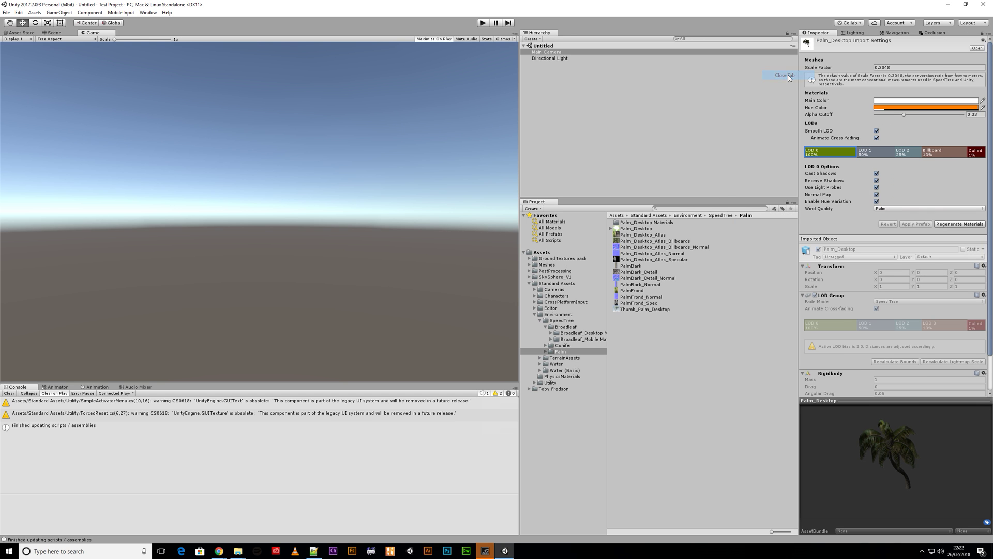
left_click(983, 34)
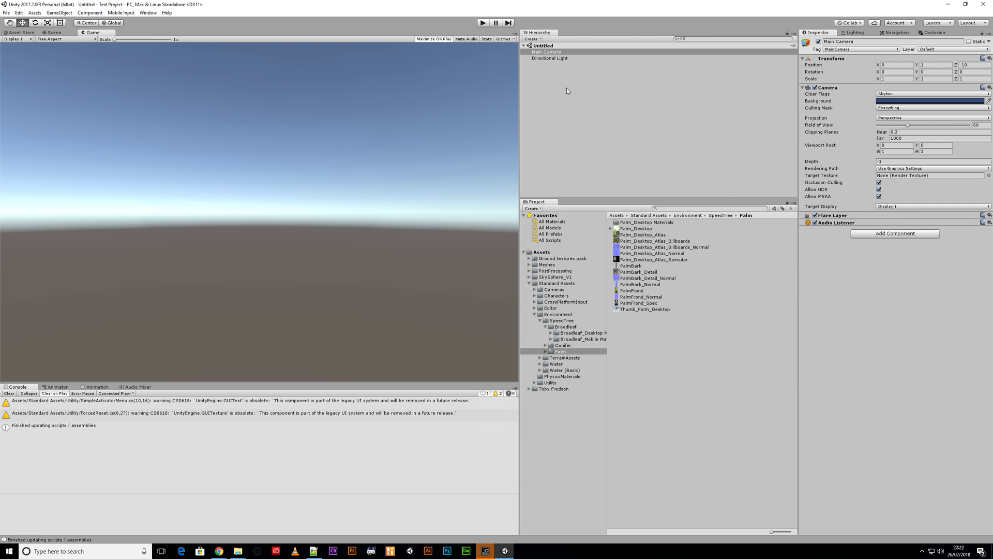
Step: Clear the Hierarchy selection, then widen the Game view and adjust the Hierarchy and Project column by narrowing the Inspector
left_click(574, 114)
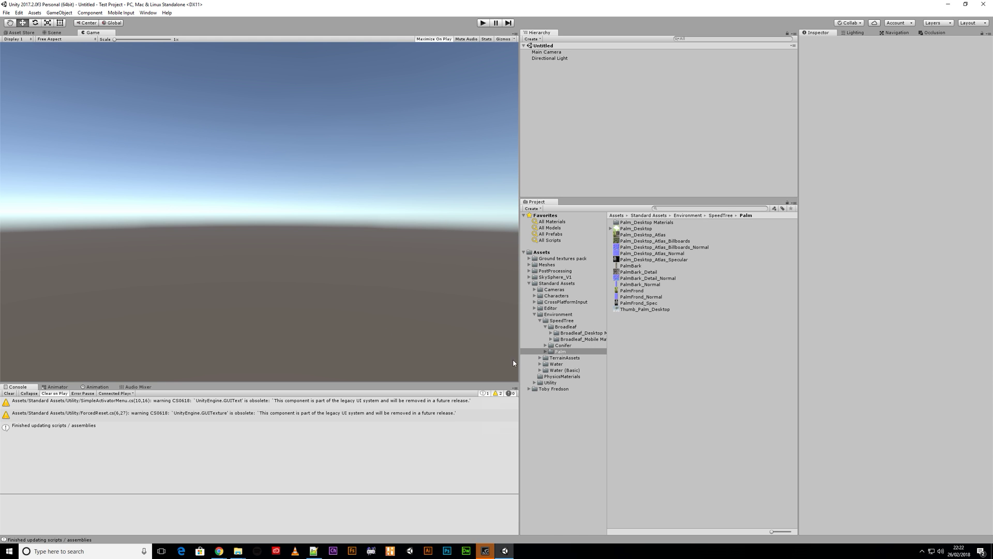
left_click_drag(519, 363, 581, 364)
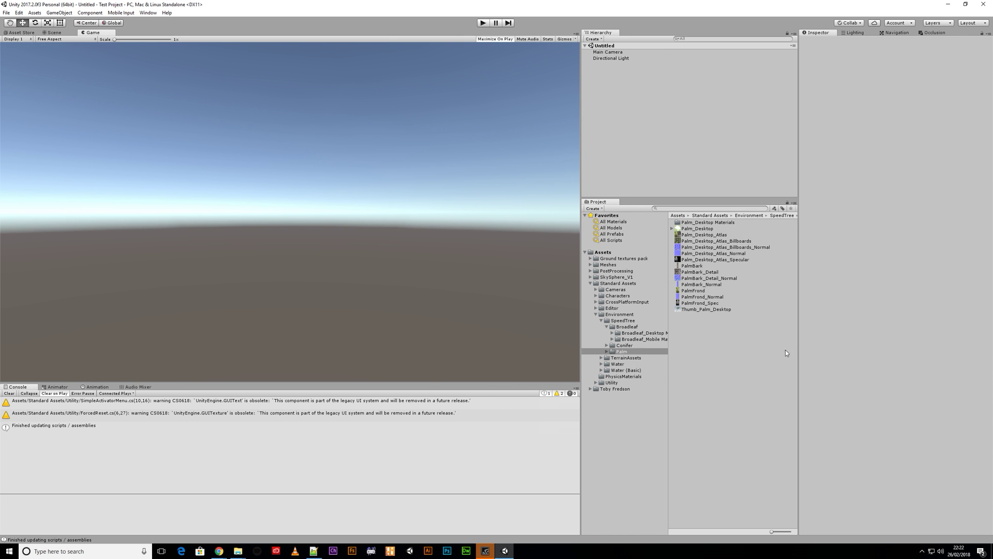
left_click_drag(798, 355, 822, 337)
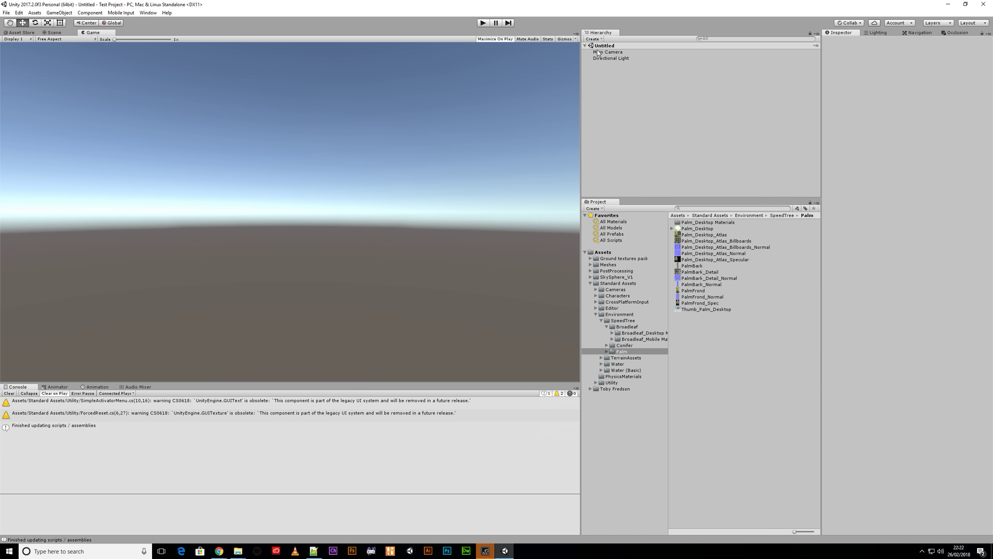
Step: Open the Build Settings, look at the Android options, and reselect PC, Mac & Linux Standalone
left_click(6, 12)
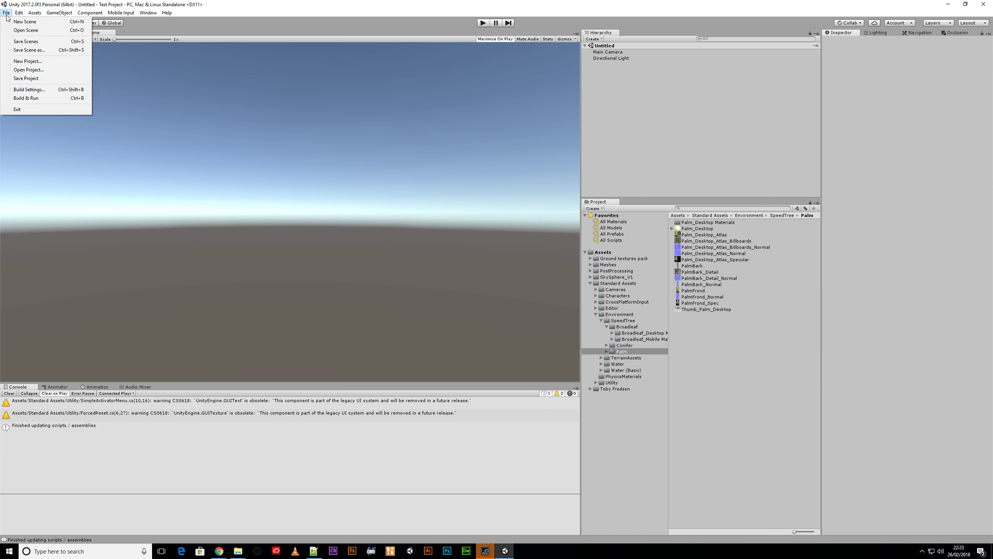
left_click(29, 89)
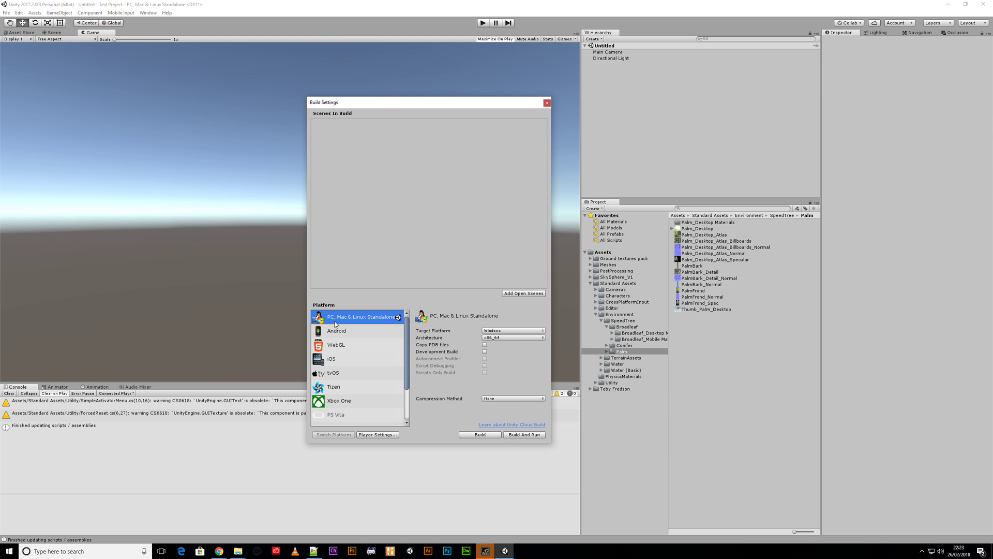
left_click(332, 333)
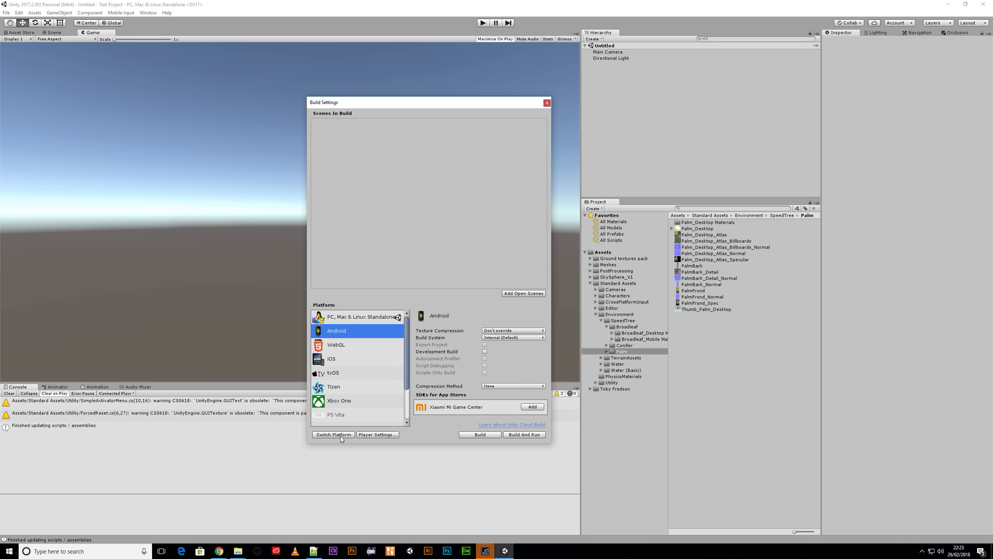
left_click(348, 321)
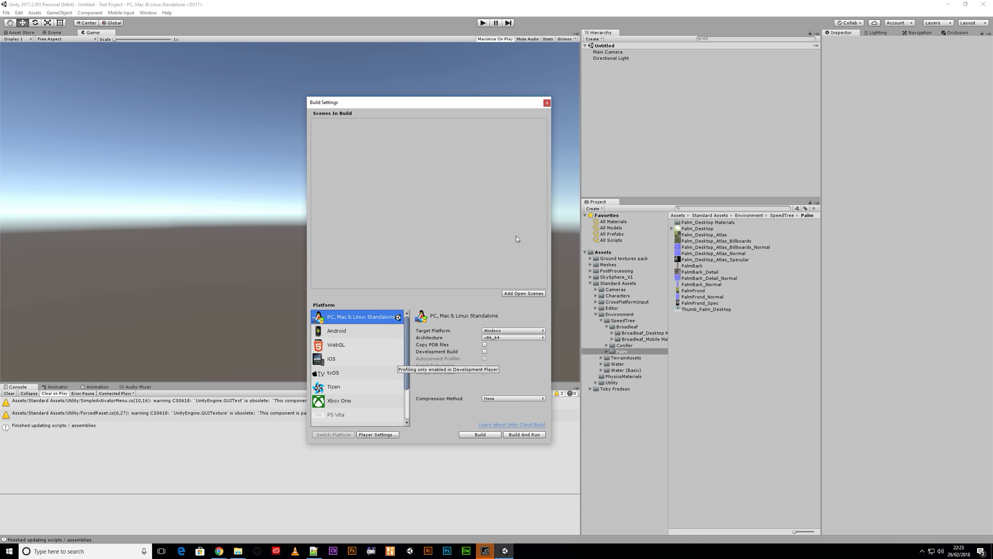
Step: Add the open scene to the build and create a _SCENES folder in Assets for saving it
left_click(515, 293)
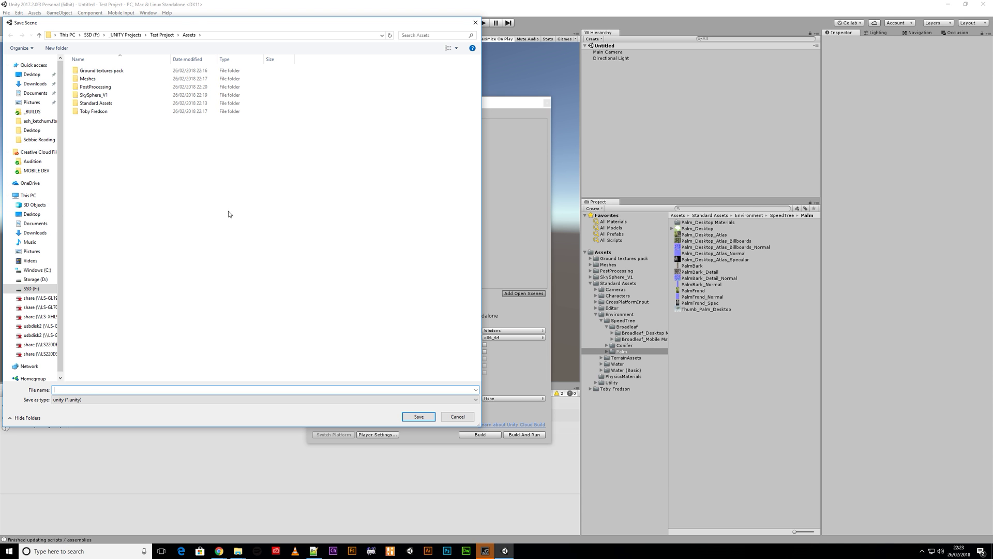
left_click_drag(194, 21, 213, 41)
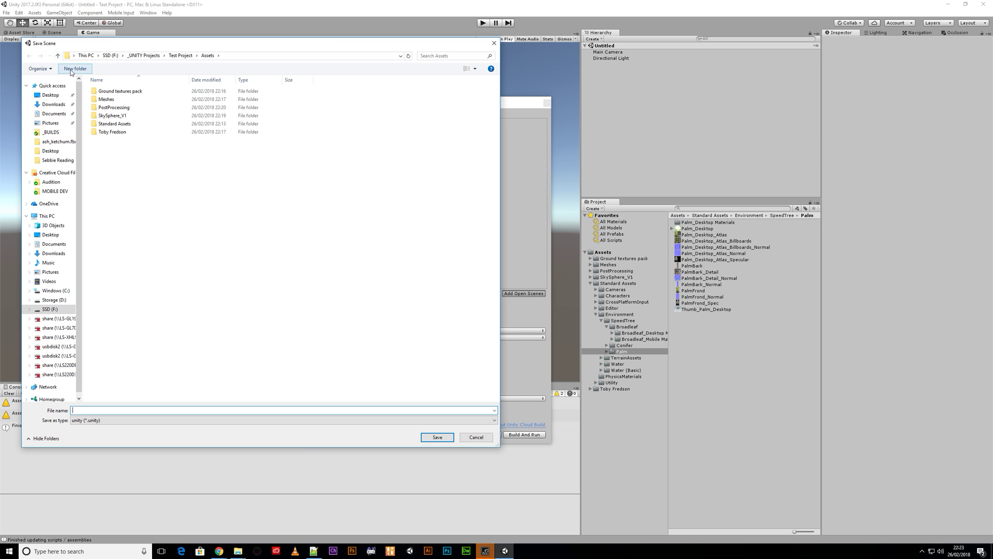
left_click(62, 68)
type("_SCENES")
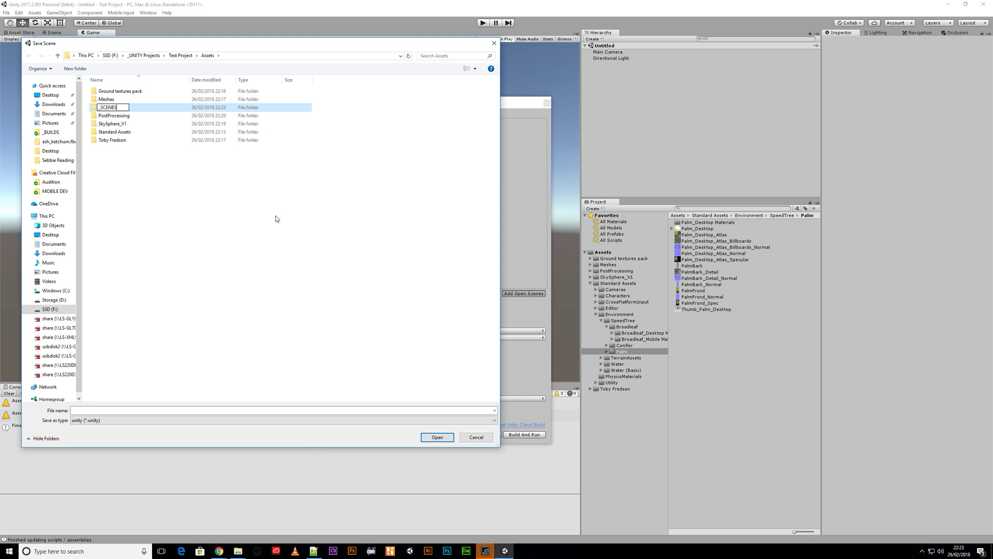
key("Return")
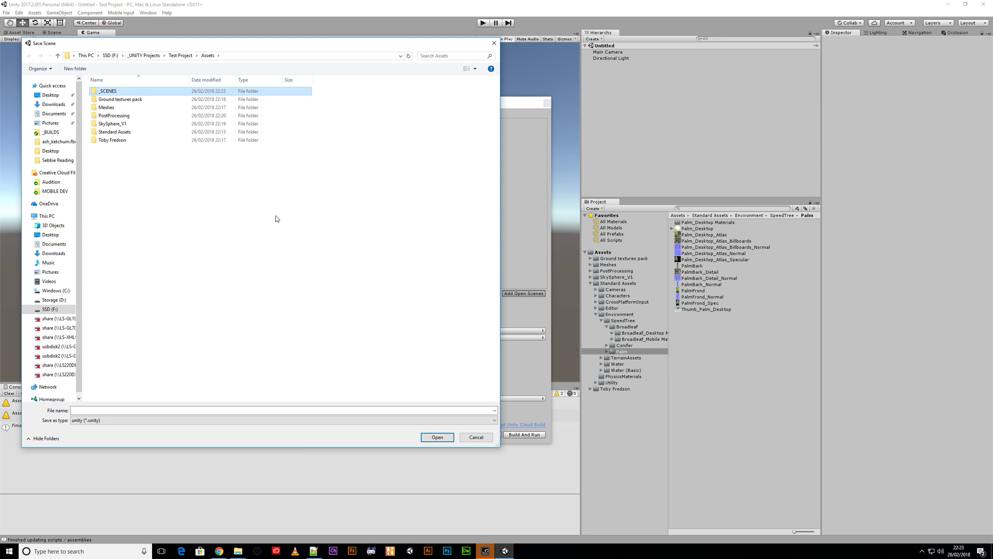
Step: Save the scene as test1 inside the _SCENES folder
double_click(108, 91)
left_click(97, 409)
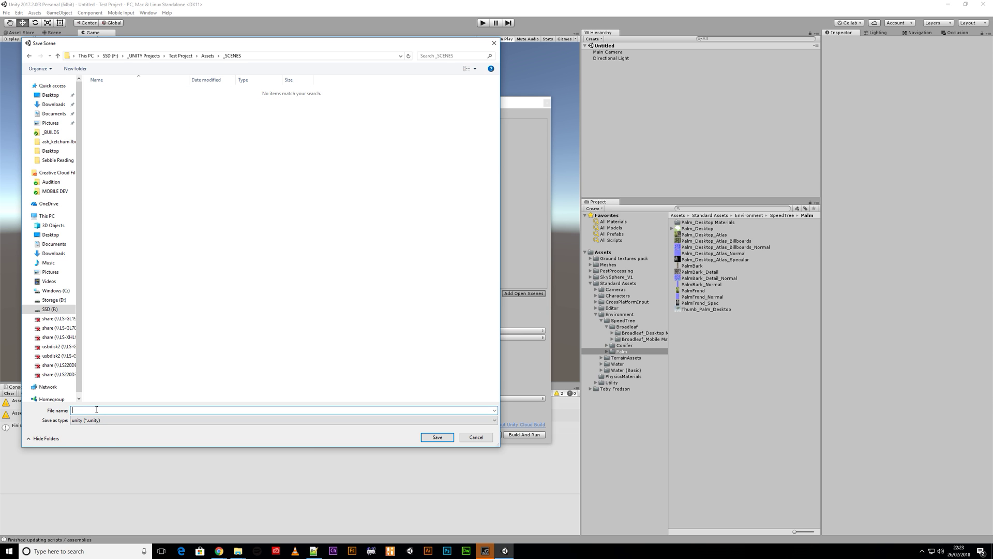
type("test1")
key("Return")
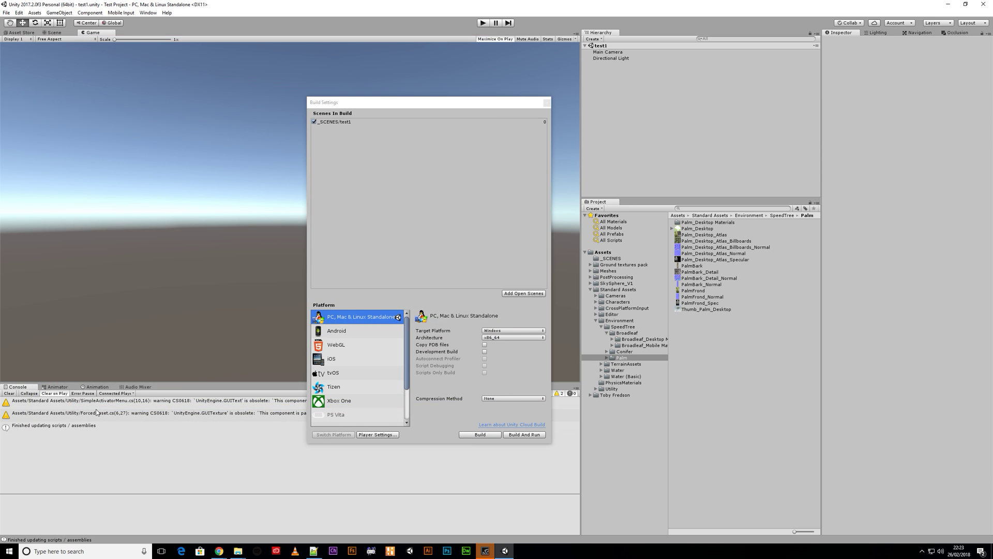
Step: Check the _SCENES folder in the Project window, then rename the Meshes folder as Environment
left_click(611, 259)
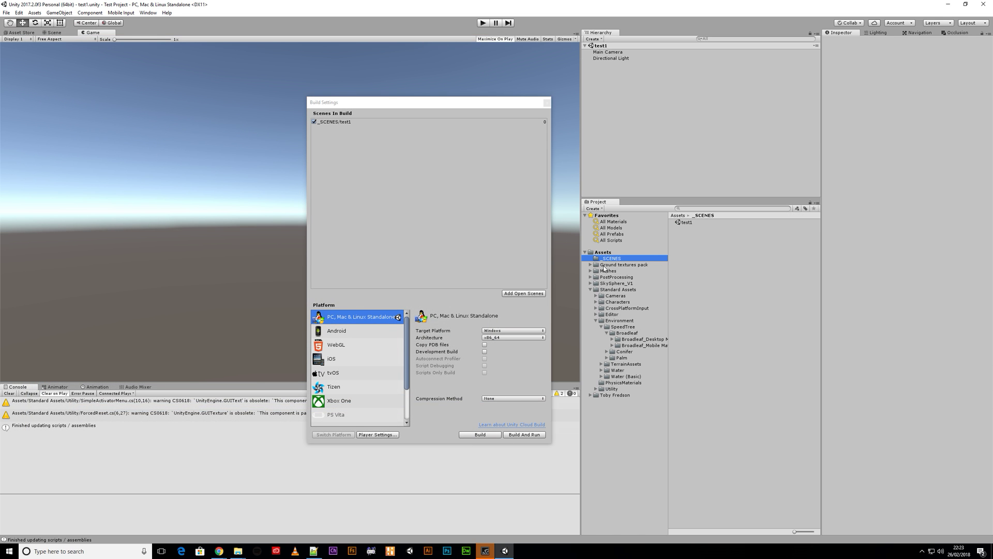
left_click(591, 271)
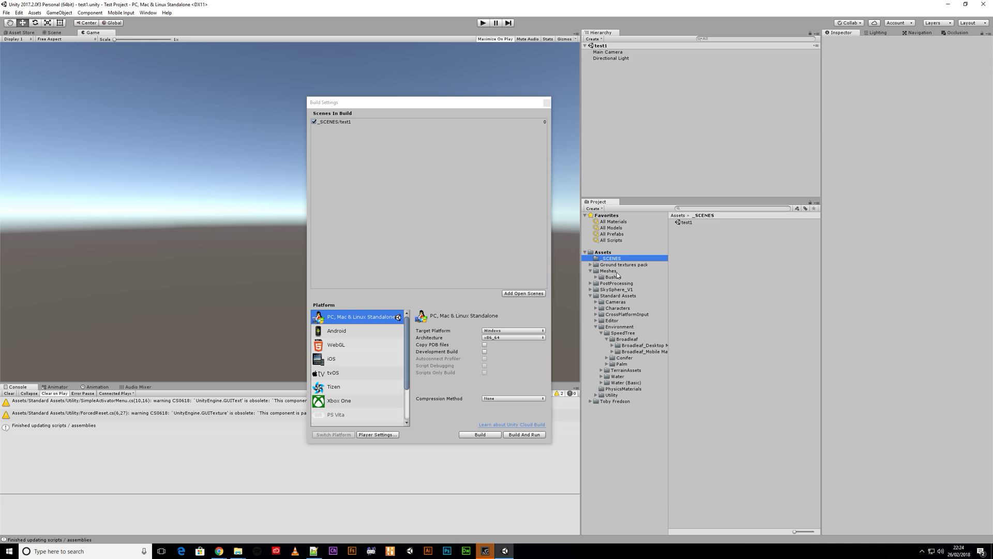
left_click(613, 271)
left_click(612, 272)
type("Environment")
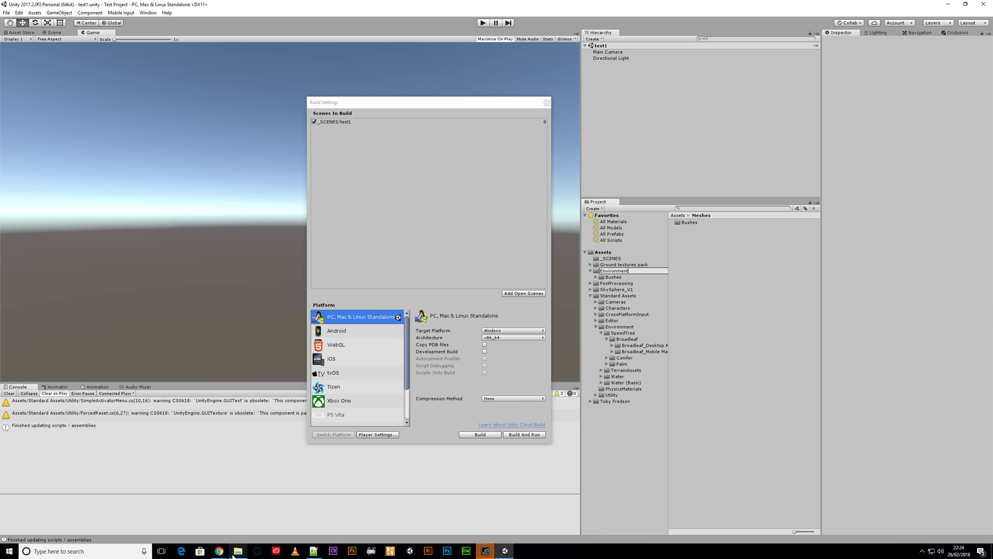
Step: Show the Bushes folder's location in File Explorer, examine the project's Assets folder and its .meta files, and return to Unity
left_click(234, 553)
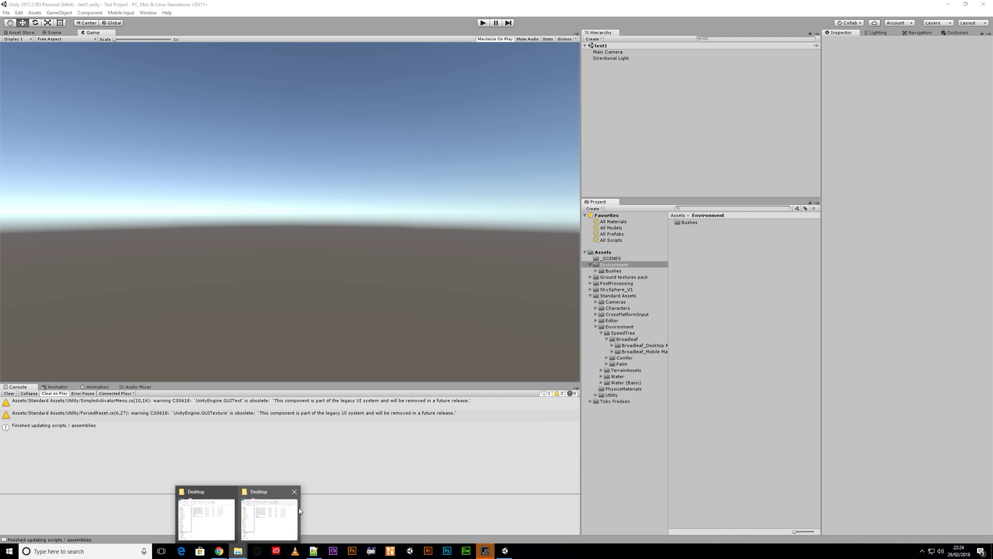
mouse_move(267, 495)
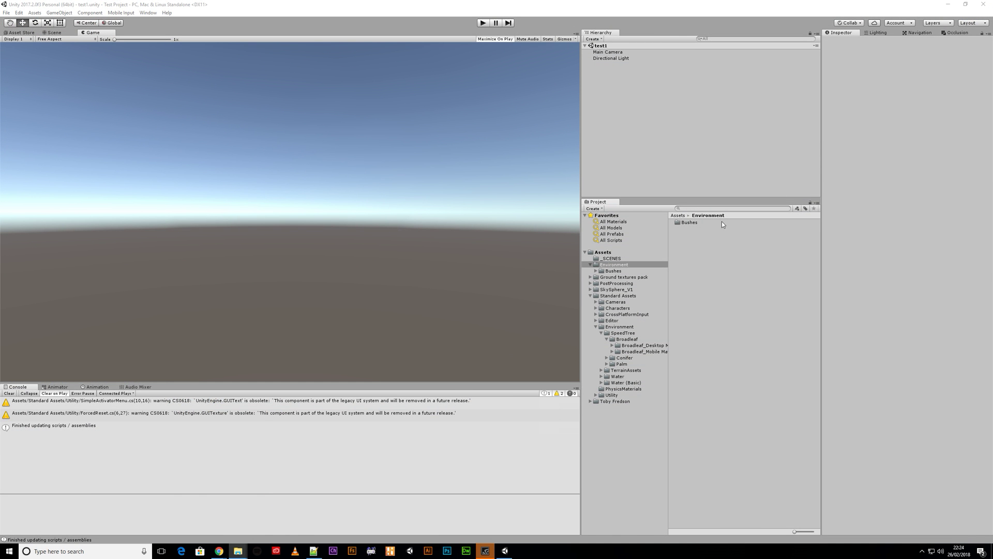
right_click(695, 222)
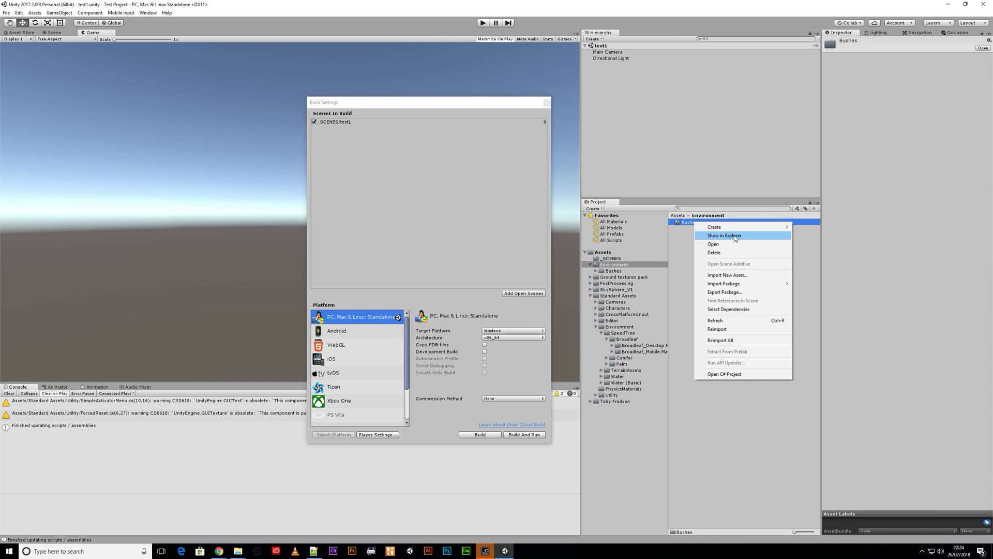
left_click(734, 235)
left_click_drag(992, 106, 329, 110)
left_click(300, 165)
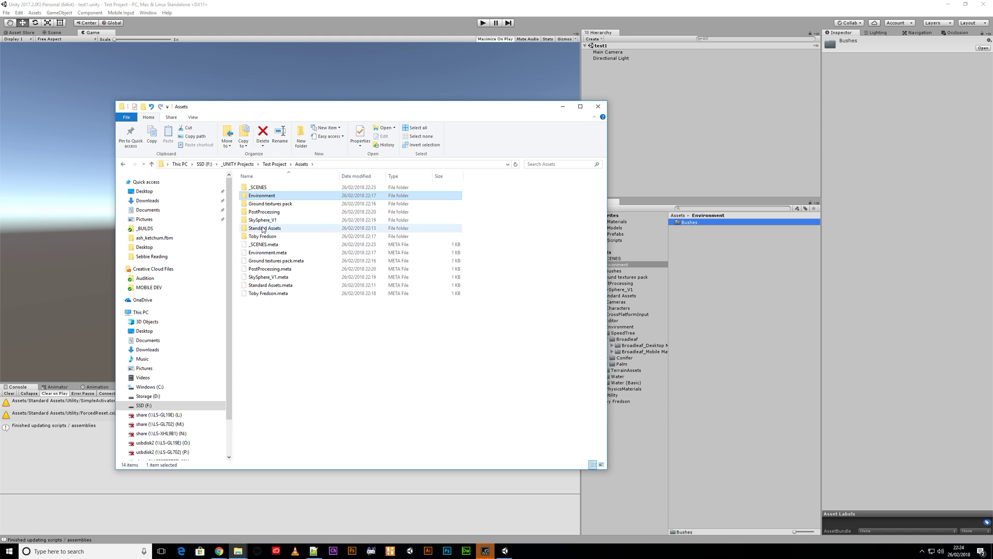
left_click(266, 247)
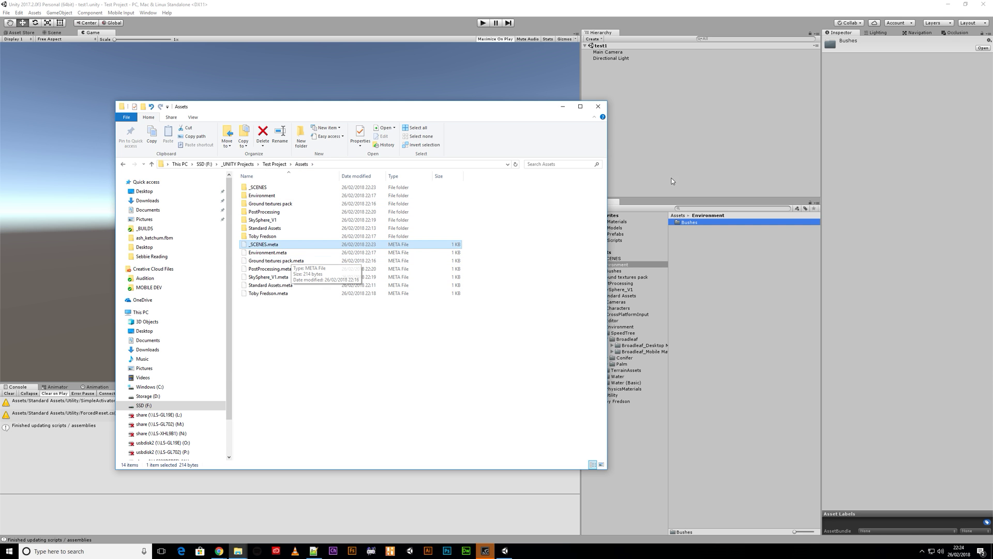
left_click(563, 106)
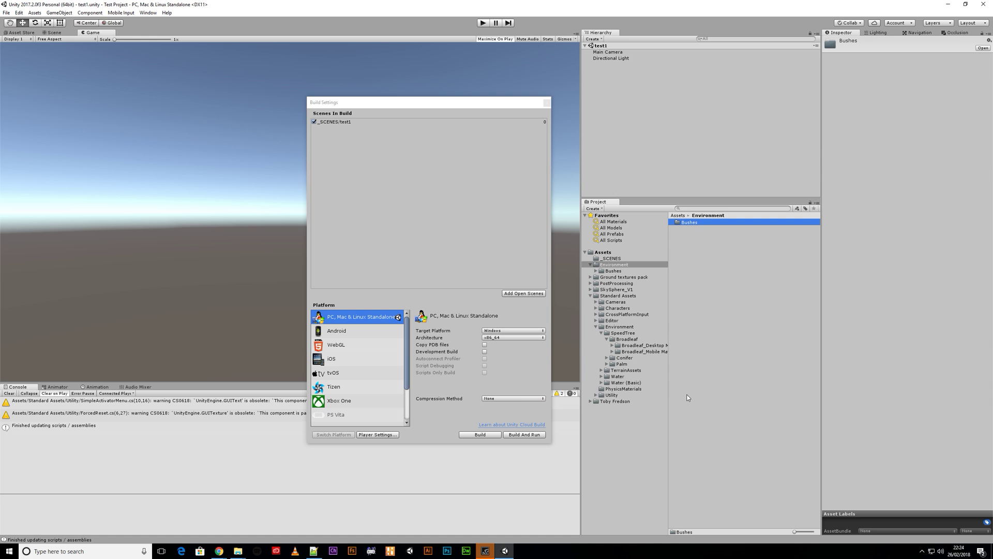
Step: Rename the top-level Environment folder containing Bushes as Environment Assets
left_click(615, 265)
left_click(636, 265)
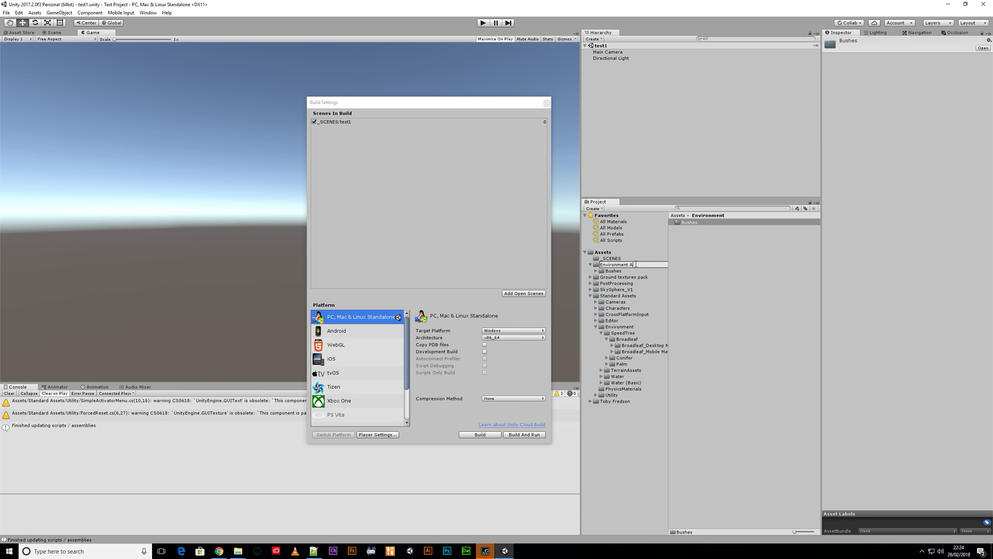
key("Return")
Step: Move the Ground textures pack and SkySphere_V1 folders into the Environment Assets folder
left_click(605, 278)
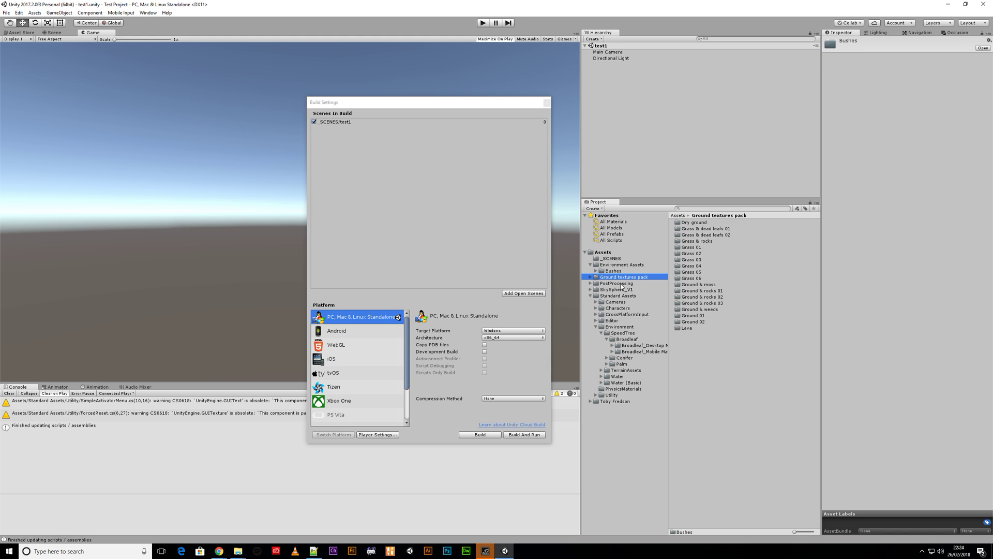
left_click(622, 290, "ctrl")
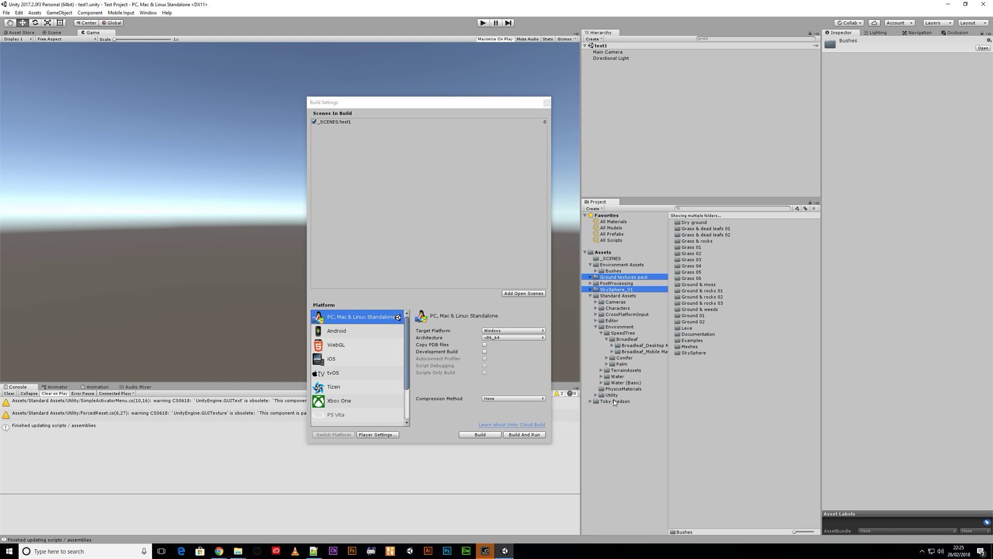
left_click_drag(614, 276, 621, 269)
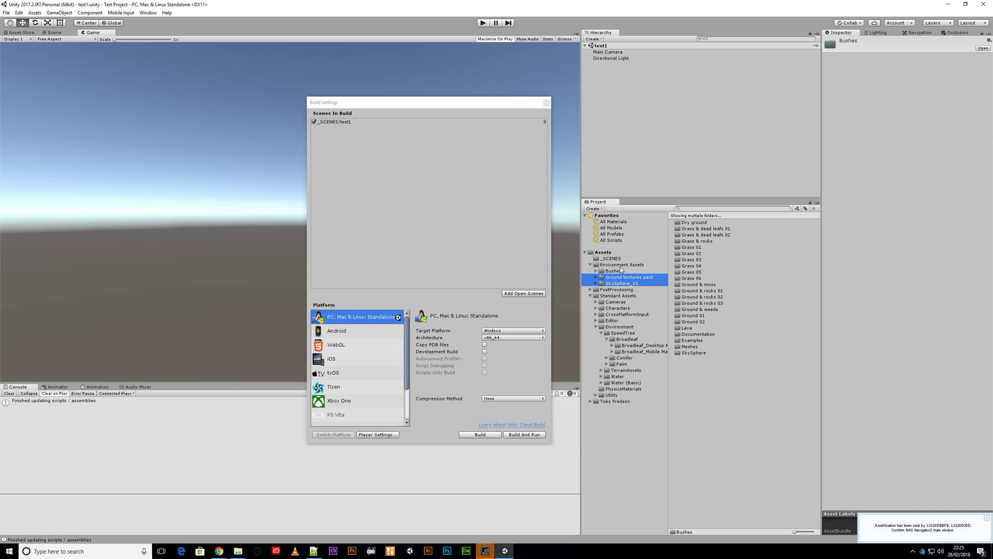
Step: Move the Rocky Hills Environment folder out of its publisher folder into the Environment Assets folder
left_click(591, 401)
left_click(606, 407)
left_click_drag(604, 406, 620, 265)
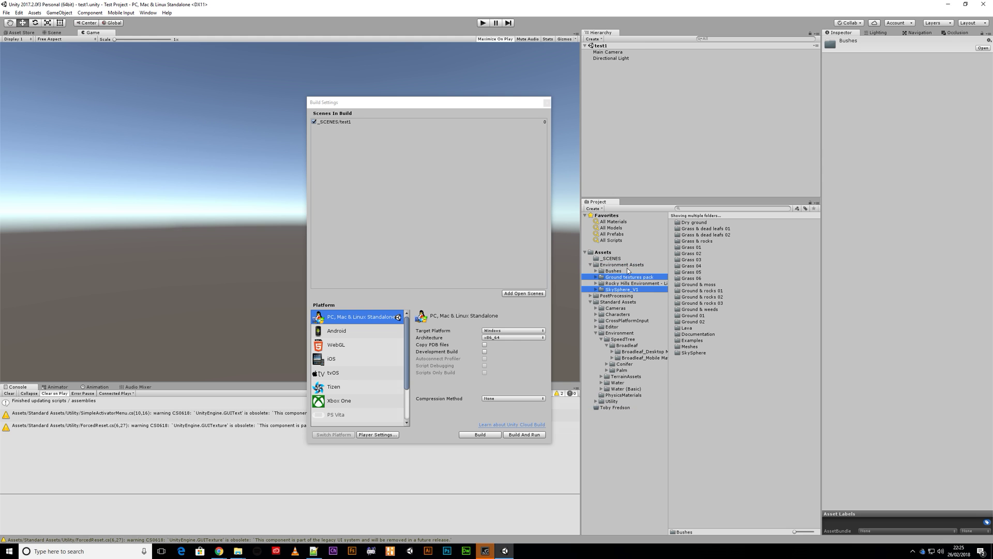
Step: Delete the emptied publisher folder from Assets and collapse the Environment Assets and Standard Assets folders
left_click(618, 408)
key("Delete")
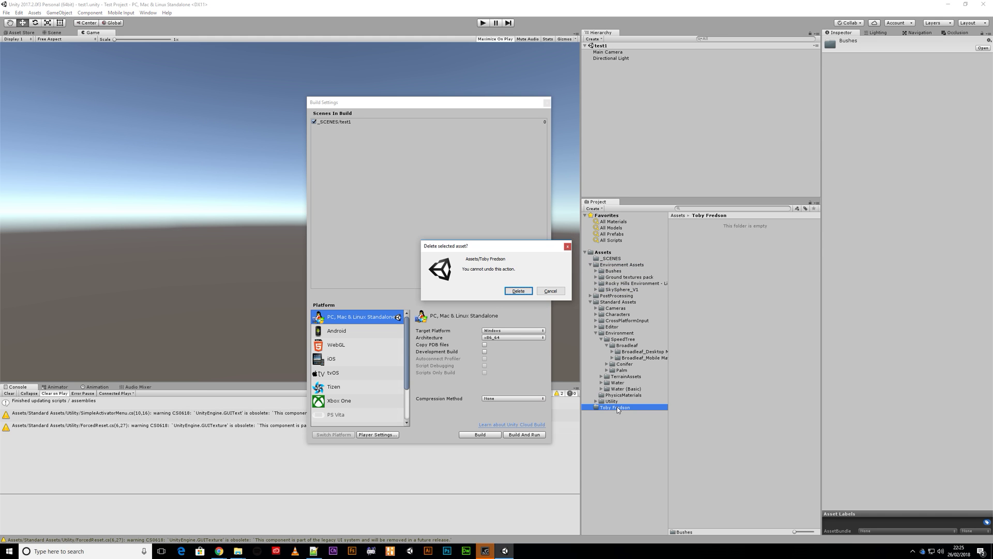
left_click(524, 292)
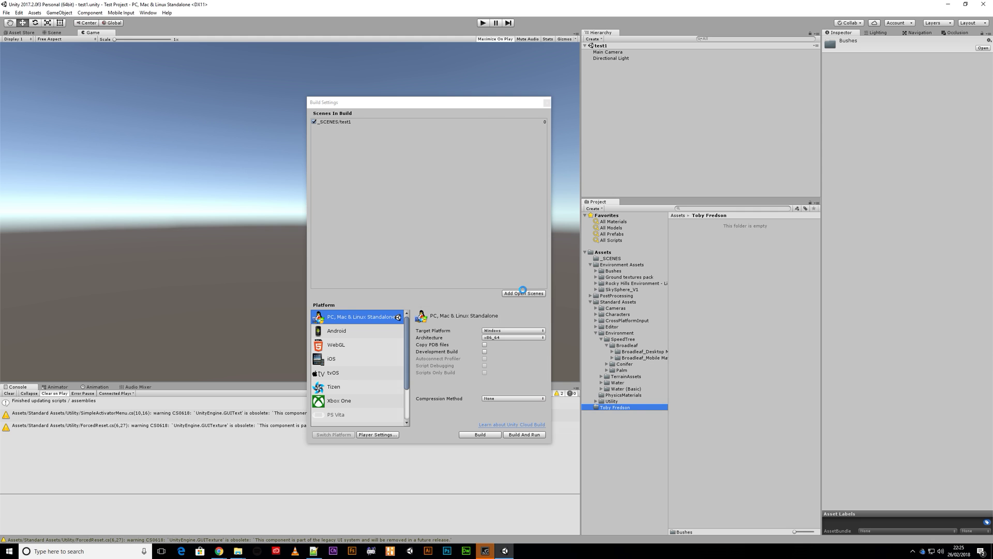
left_click(590, 264)
left_click(590, 277)
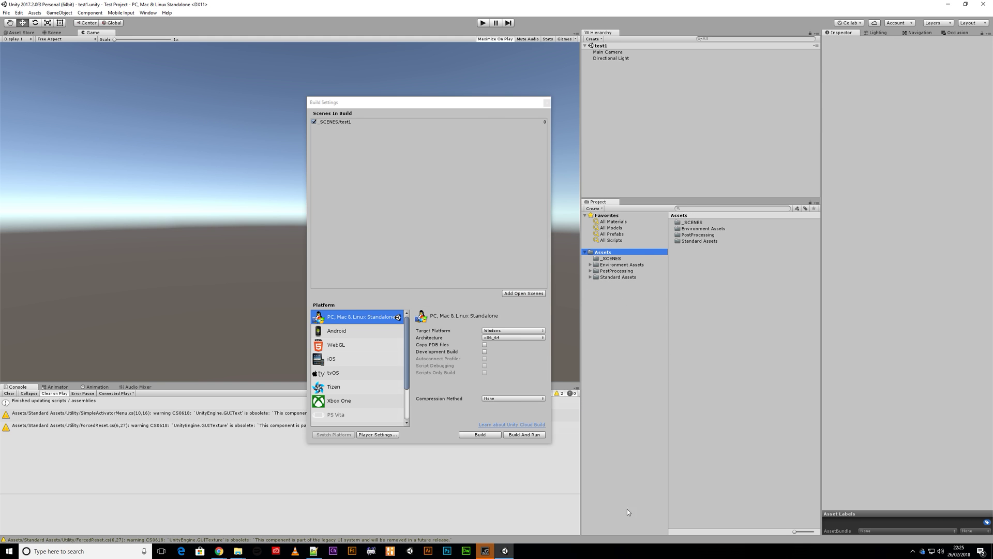
Step: Create a folder named _Scripts in Assets and close the Build Settings window
right_click(610, 252)
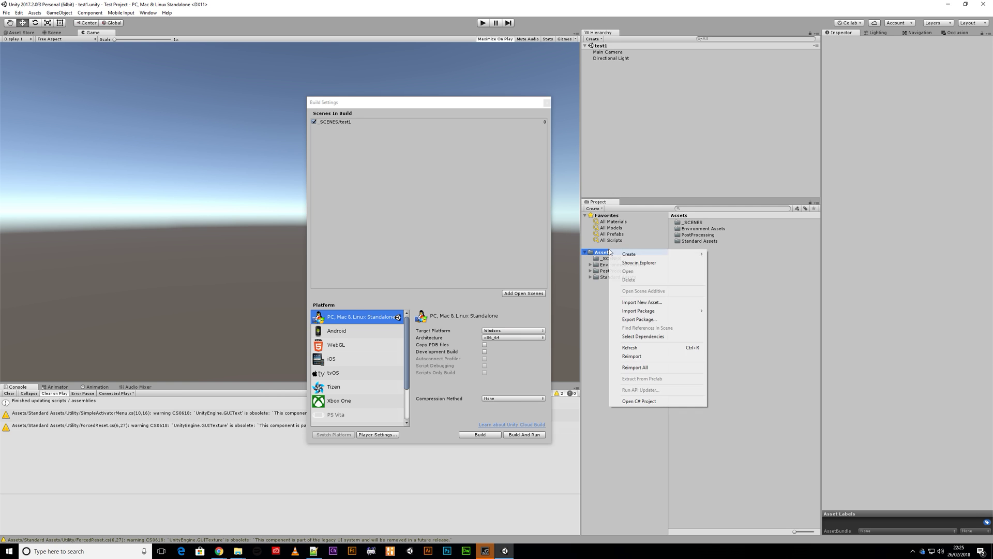
mouse_move(627, 255)
left_click(727, 255)
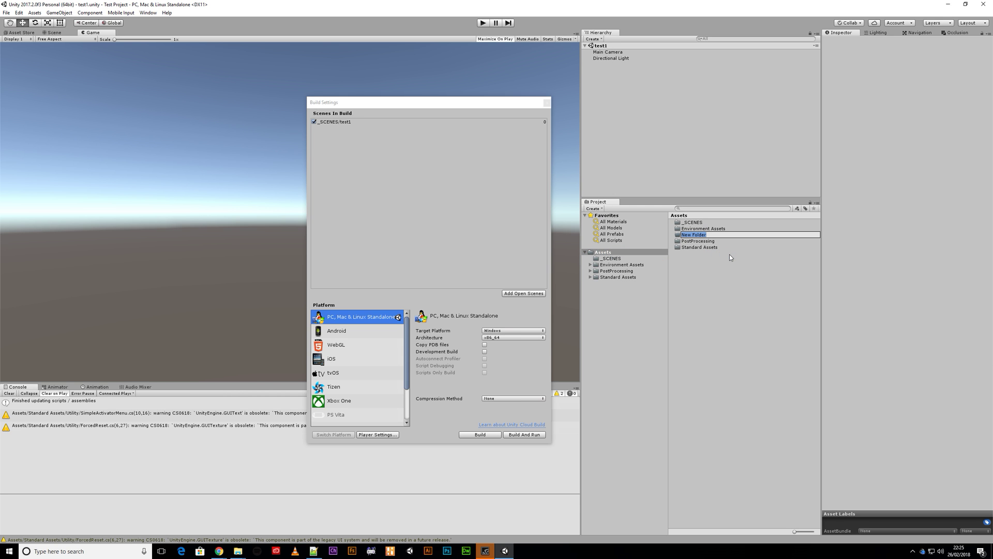
type("_Scripts")
key("Return")
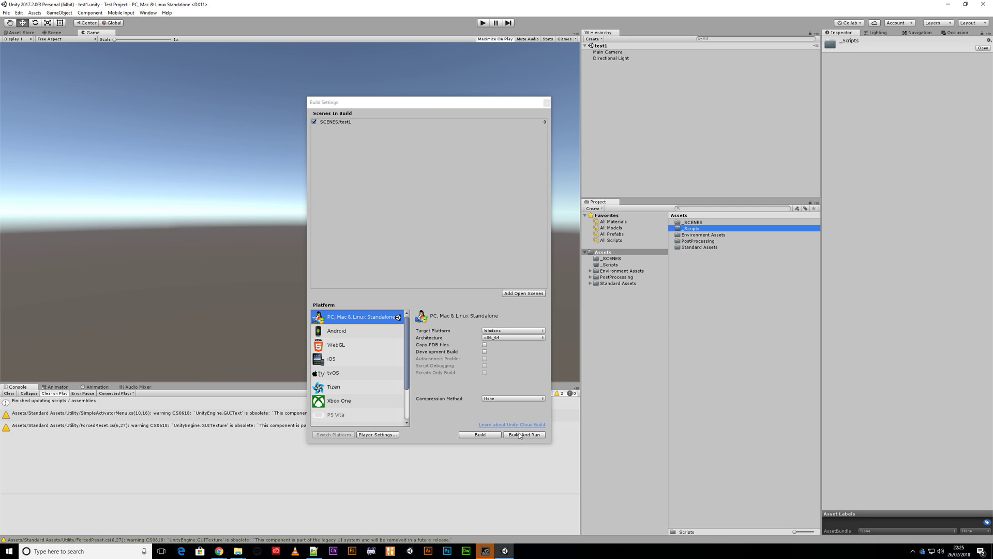
left_click(547, 103)
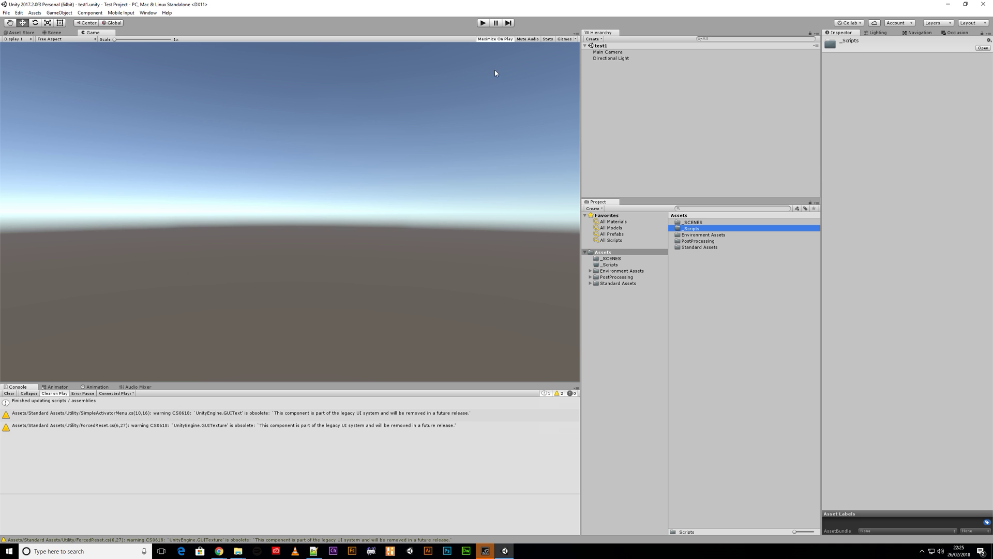
left_click(660, 88)
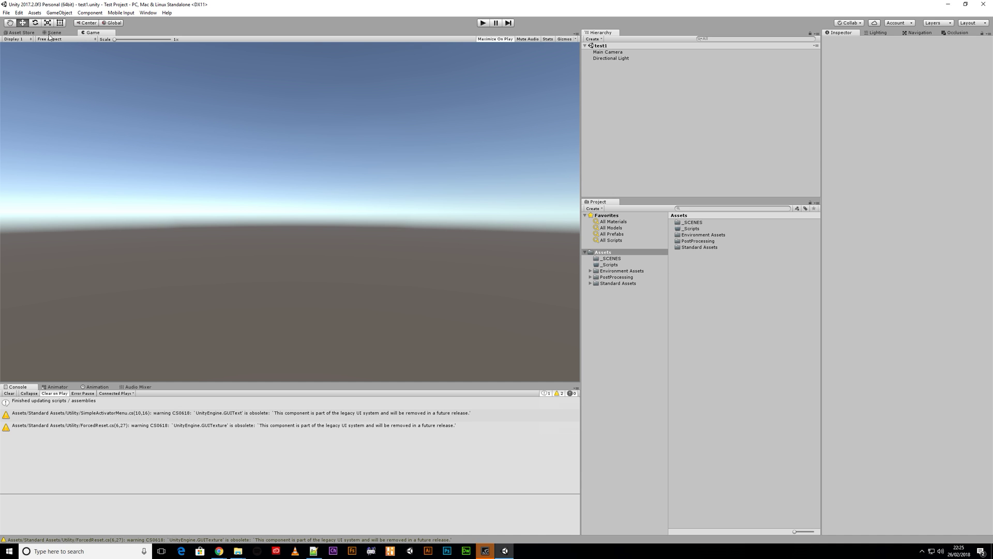
Step: Examine the Main Camera and Directional Light in the Scene view from different angles and distances
left_click(621, 53)
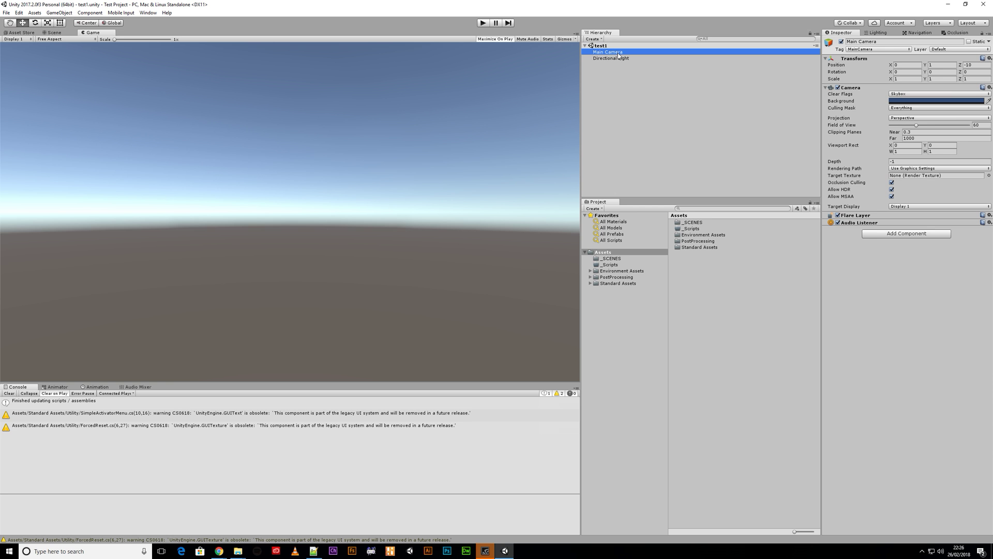
left_click(52, 32)
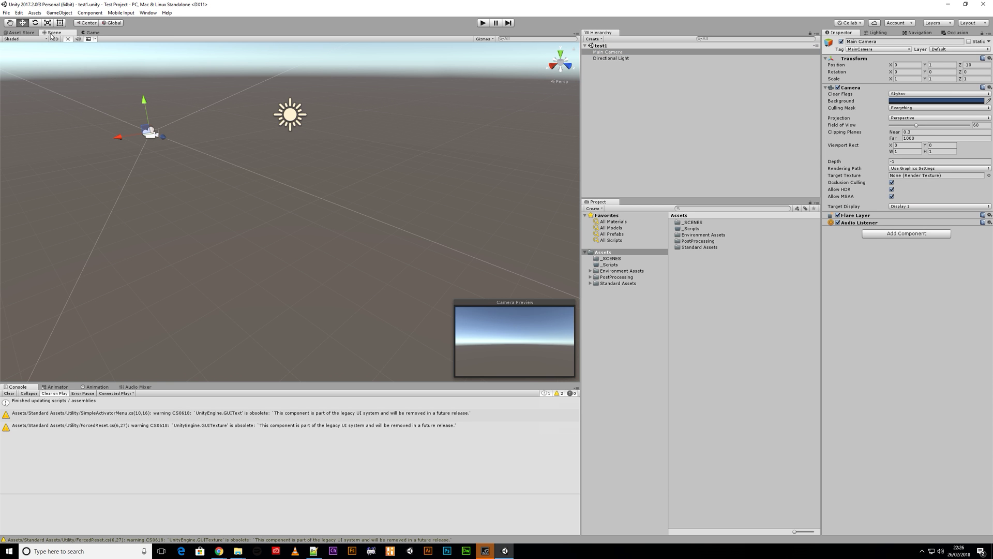
right_click_drag(244, 231, 197, 214)
middle_click_drag(266, 224, 391, 318)
right_click_drag(390, 318, 372, 268)
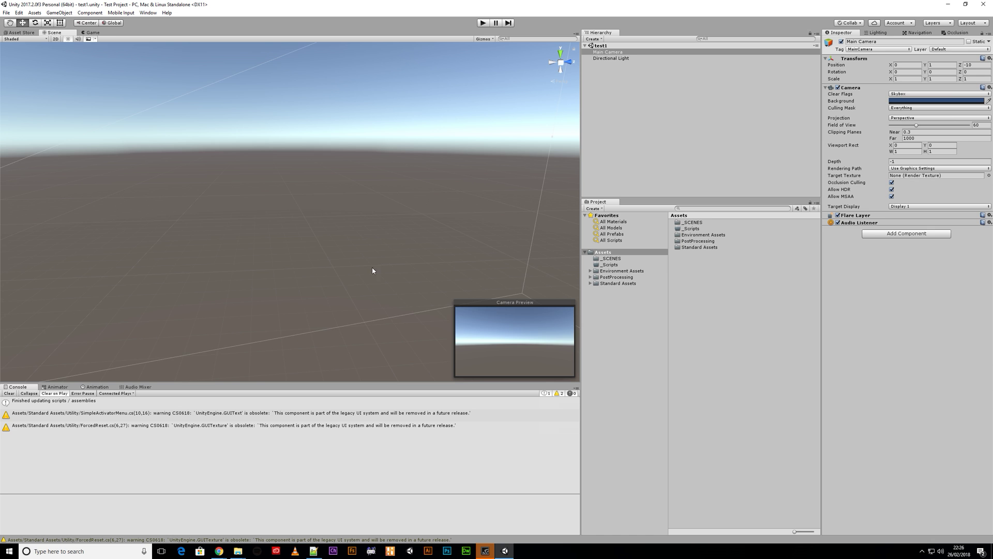
middle_click_drag(204, 312, 443, 254)
scroll(383, 265, "down", 10)
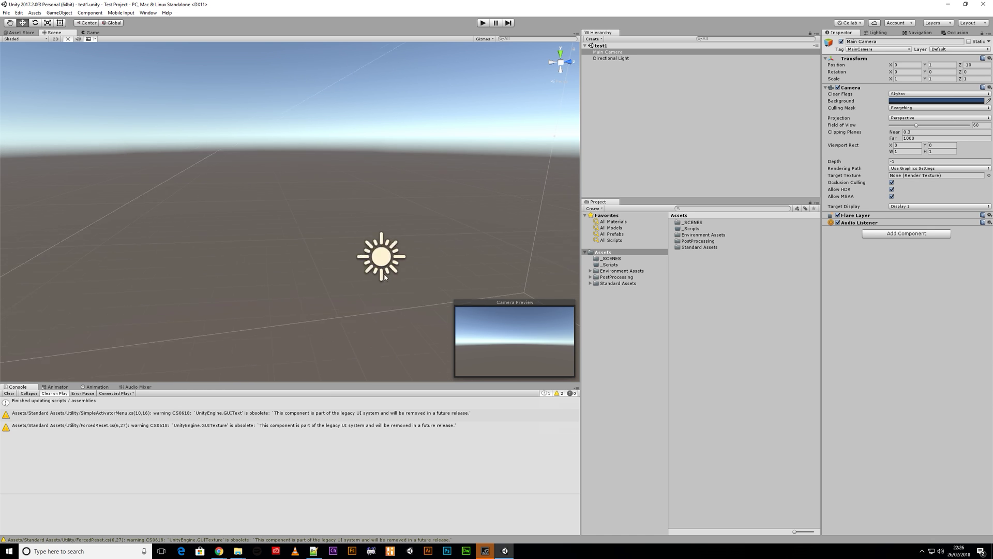
scroll(260, 293, "down", 2)
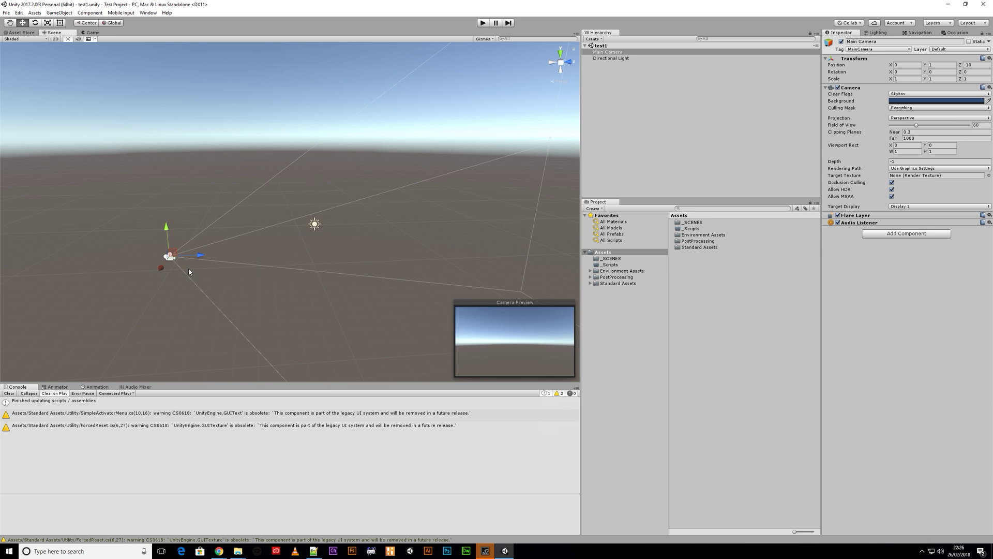
right_click_drag(258, 281, 395, 278)
middle_click_drag(264, 304, 483, 245)
right_click_drag(291, 246, 359, 246)
middle_click_drag(322, 257, 360, 257)
scroll(332, 260, "down", 2)
right_click_drag(311, 237, 268, 285)
mouse_move(339, 219)
middle_mouse_down()
mouse_move(304, 257)
mouse_move(282, 253)
mouse_move(331, 227)
middle_mouse_up()
right_click_drag(332, 189, 315, 199)
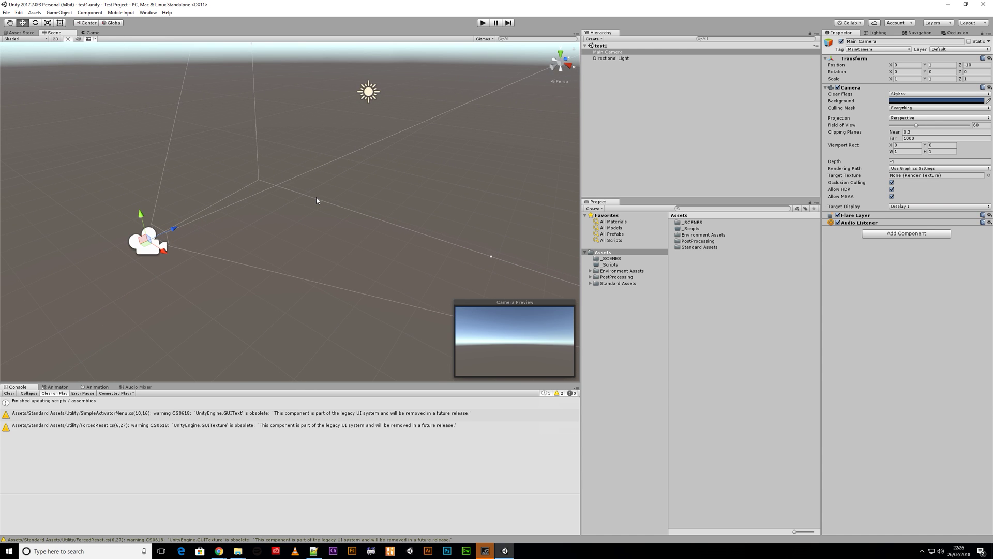
middle_click_drag(338, 98, 316, 126)
mouse_move(308, 175)
right_mouse_down()
mouse_move(461, 176)
mouse_move(251, 131)
mouse_move(387, 181)
mouse_move(288, 221)
mouse_move(301, 186)
right_mouse_up()
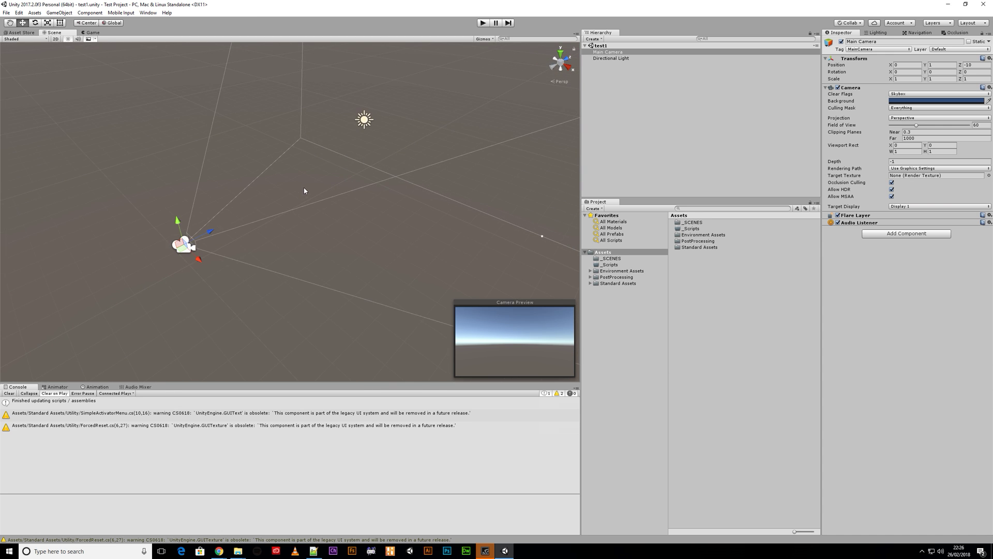
mouse_move(308, 213)
middle_mouse_down()
mouse_move(420, 218)
mouse_move(281, 221)
mouse_move(328, 231)
mouse_move(357, 202)
mouse_move(362, 227)
mouse_move(336, 211)
mouse_move(280, 220)
mouse_move(368, 187)
mouse_move(330, 195)
mouse_move(308, 221)
mouse_move(317, 214)
middle_mouse_up()
right_click_drag(318, 213, 356, 203)
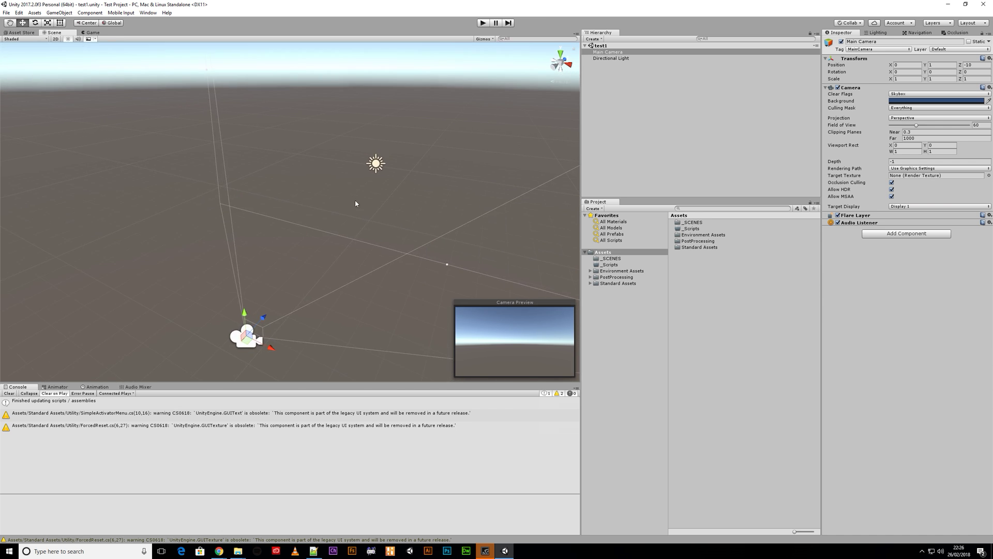
middle_click_drag(355, 204, 326, 189)
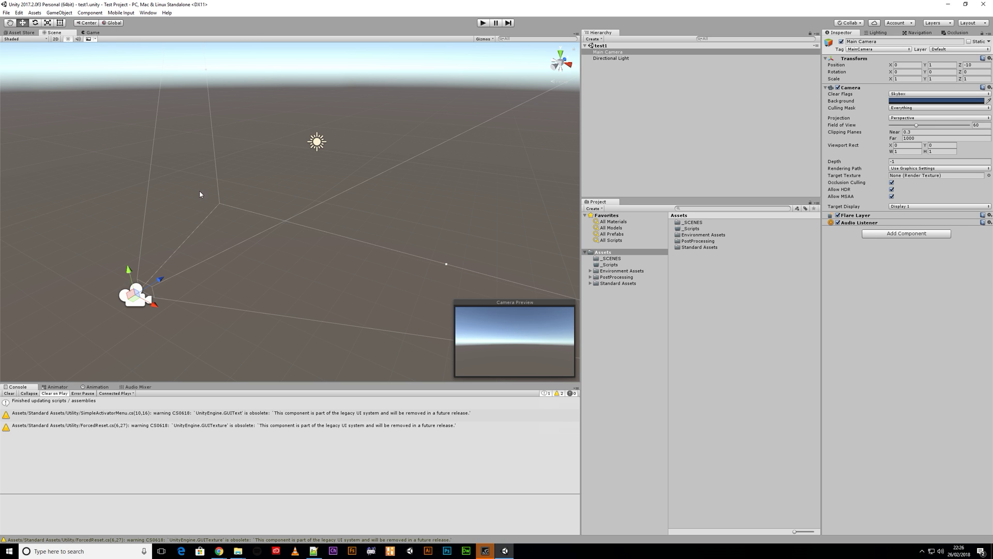
Step: Add a 3D Terrain object to the test1 scene
left_click(612, 110)
right_click(613, 88)
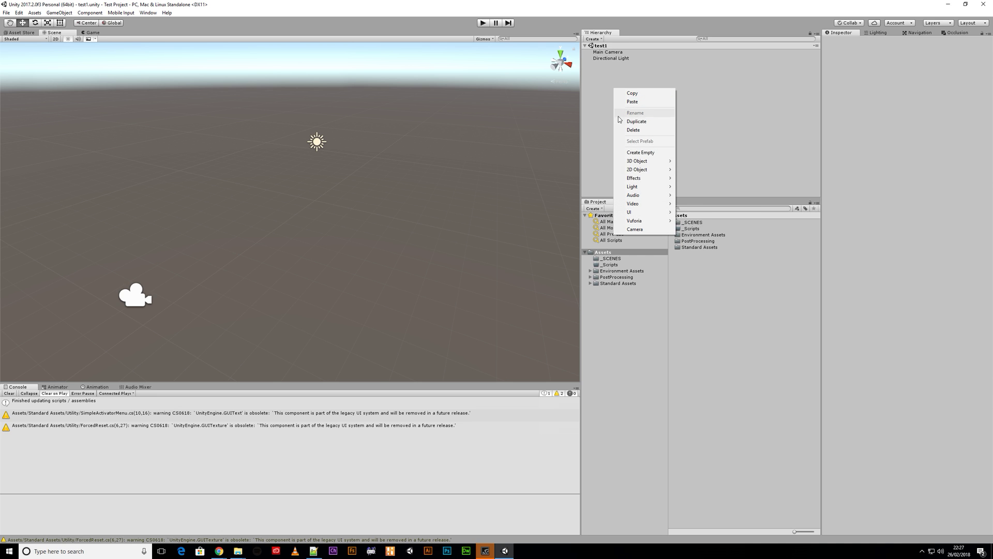
mouse_move(635, 162)
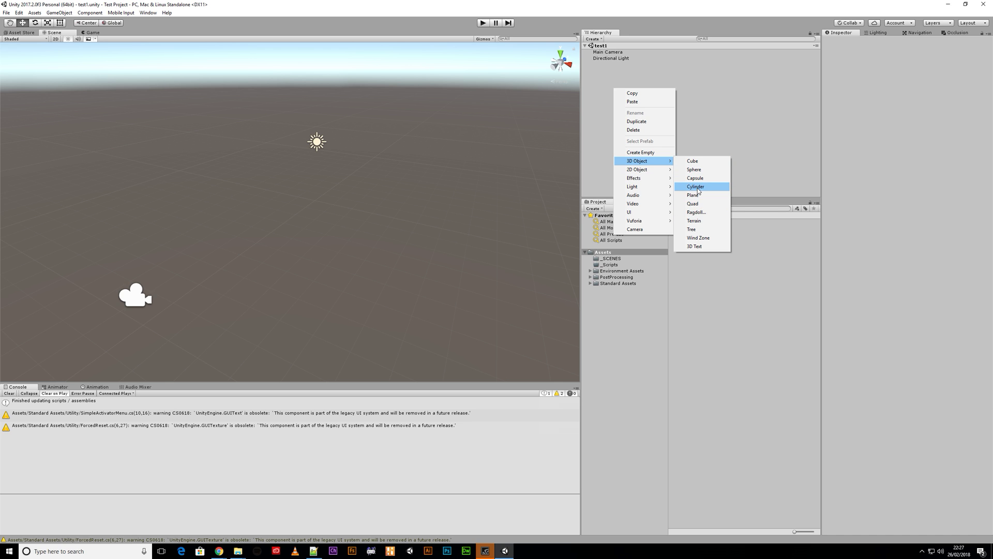
left_click(704, 222)
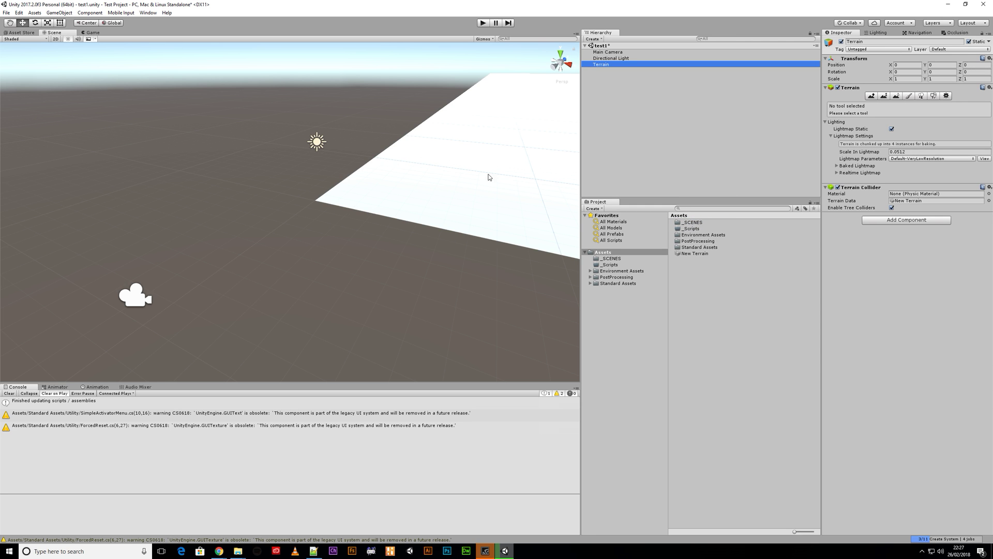
Step: Examine the new terrain's extent in the Scene view and inspect the Main Camera and Terrain objects' properties
middle_click_drag(511, 197, 6, 243)
scroll(283, 226, "down", 5)
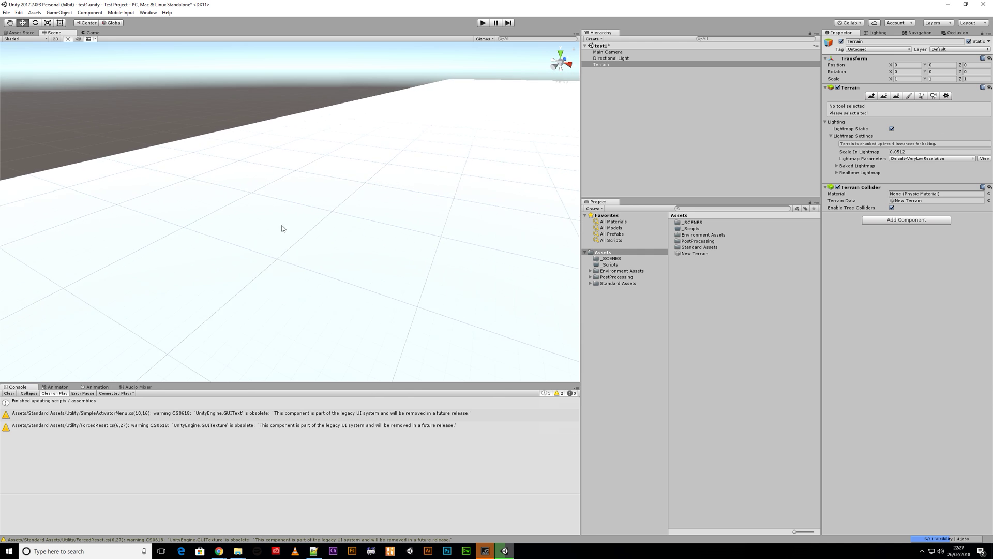
scroll(470, 199, "down", 6)
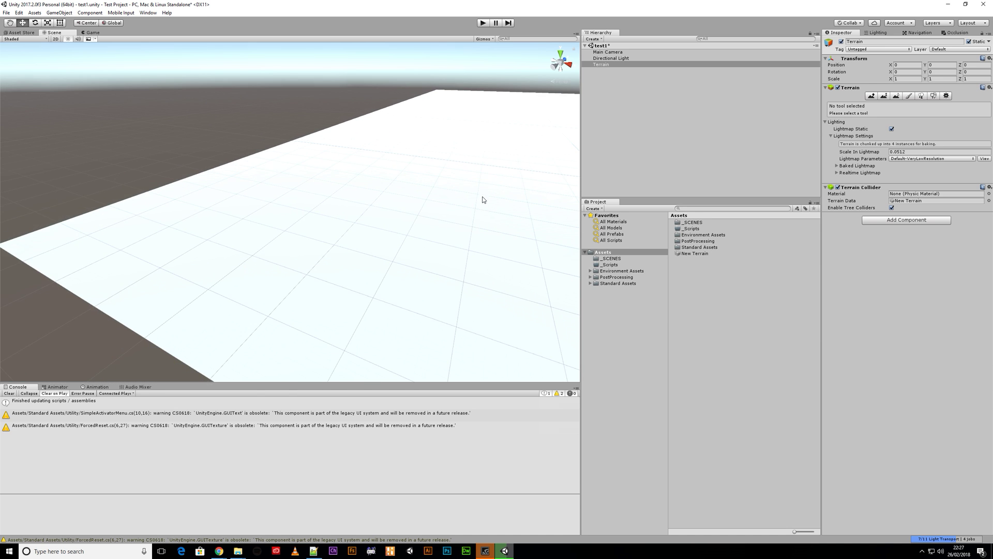
middle_click_drag(516, 188, 24, 186)
middle_click_drag(560, 150, 563, 147)
key("w")
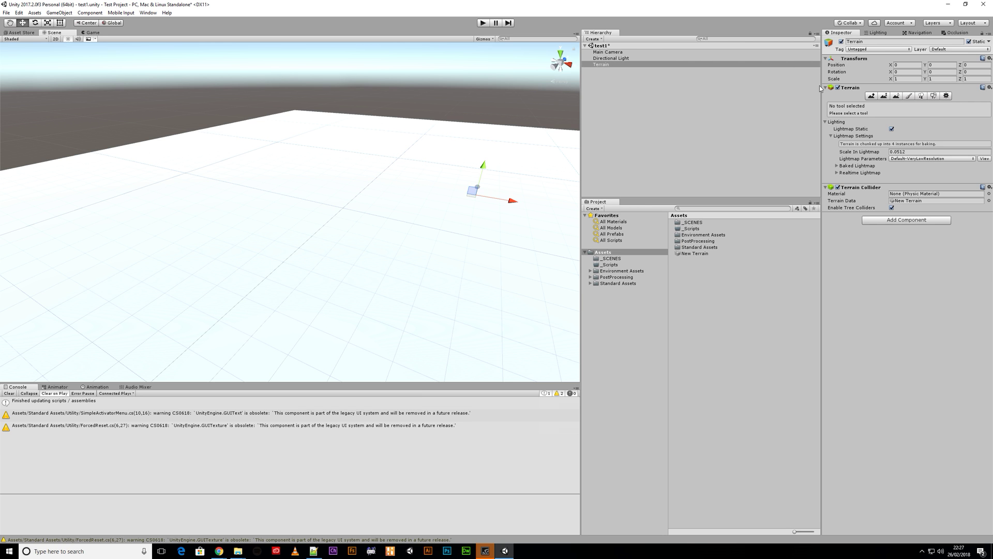
left_click(607, 52)
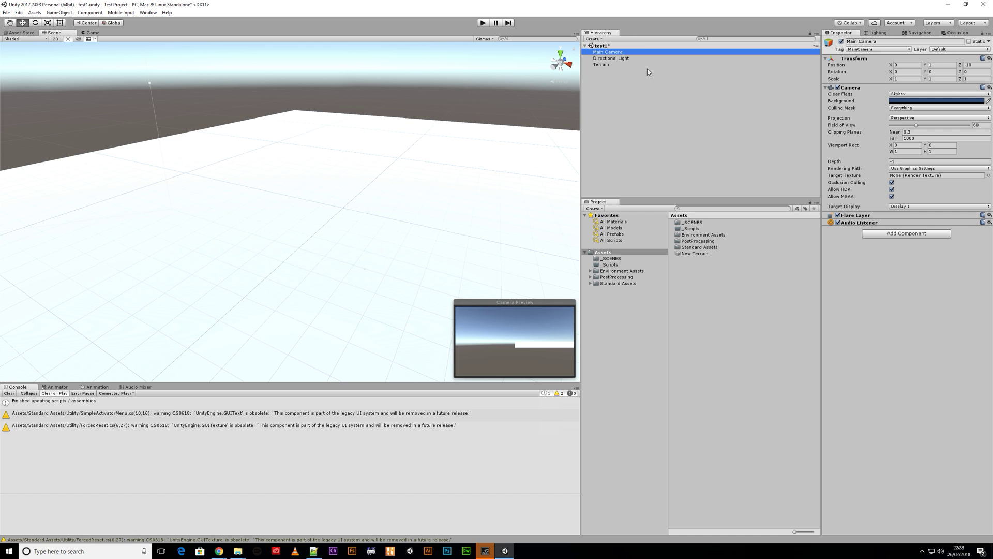
left_click(605, 65)
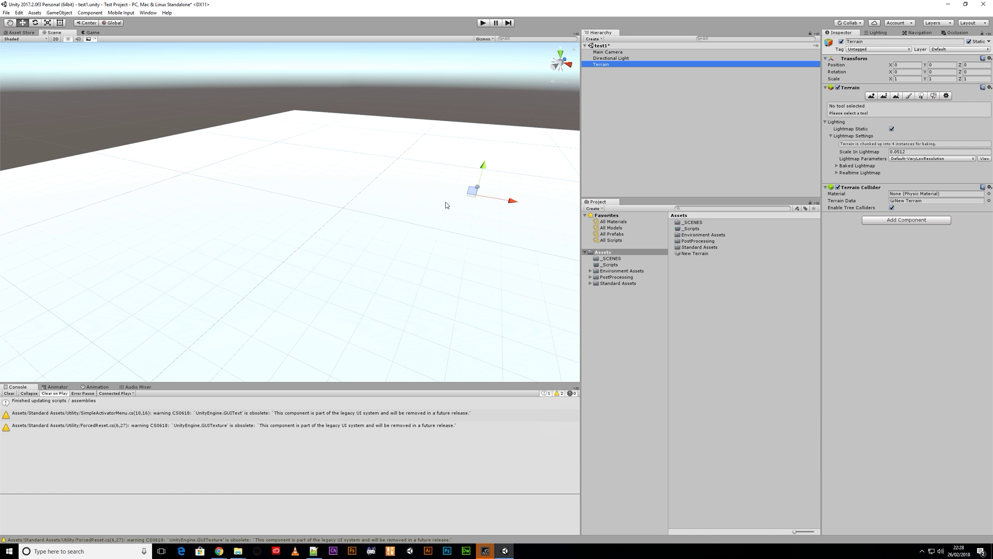
Step: Add a 3D Cube as a separate object in the scene
right_click(641, 114)
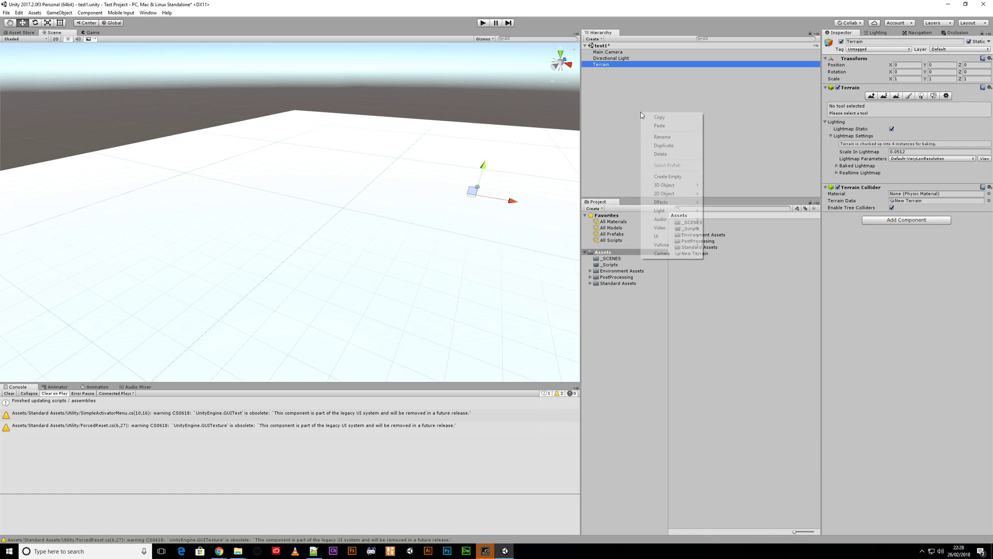
right_click(618, 114)
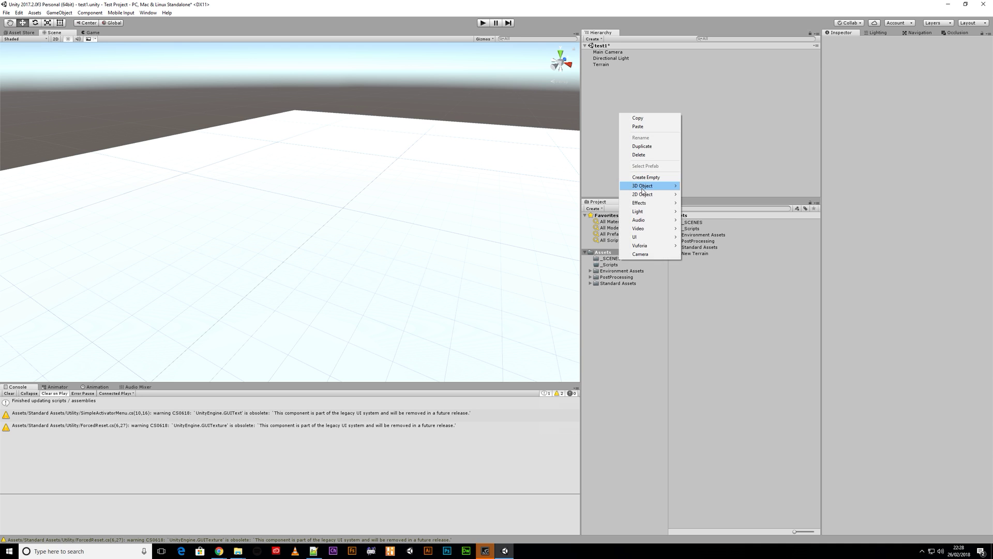
mouse_move(643, 188)
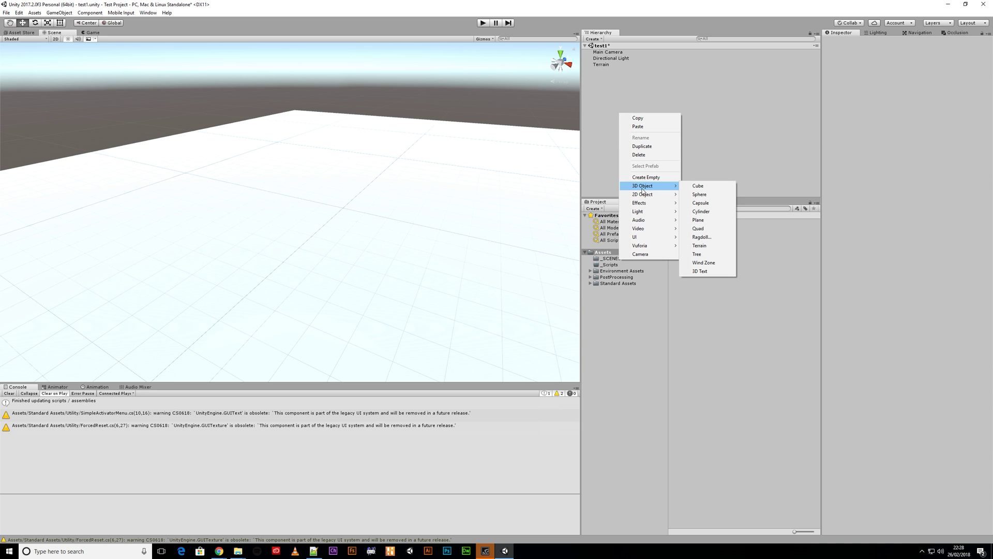
left_click(703, 190)
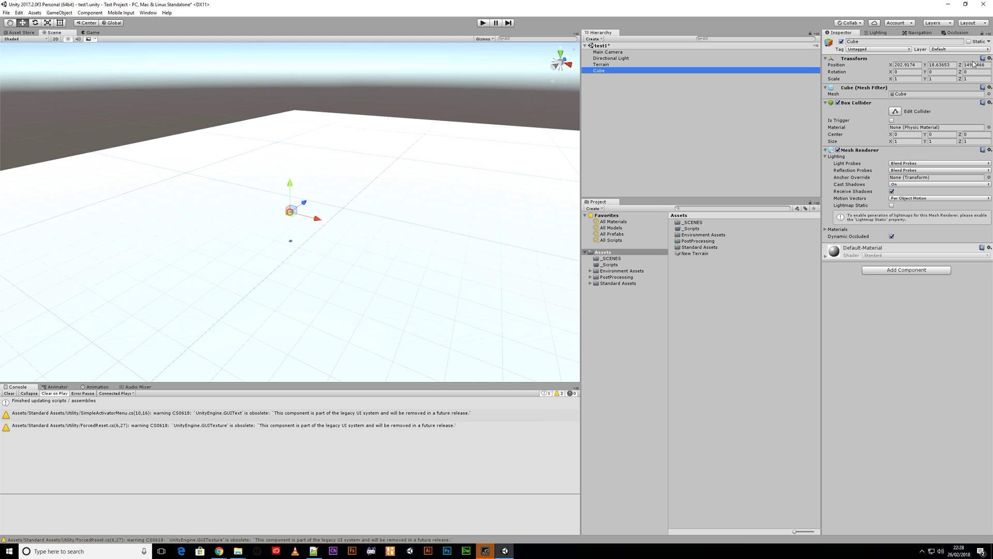
Step: Reset the cube's position to the origin and frame it in the Scene view for comparison with the Terrain's origin
left_click(989, 59)
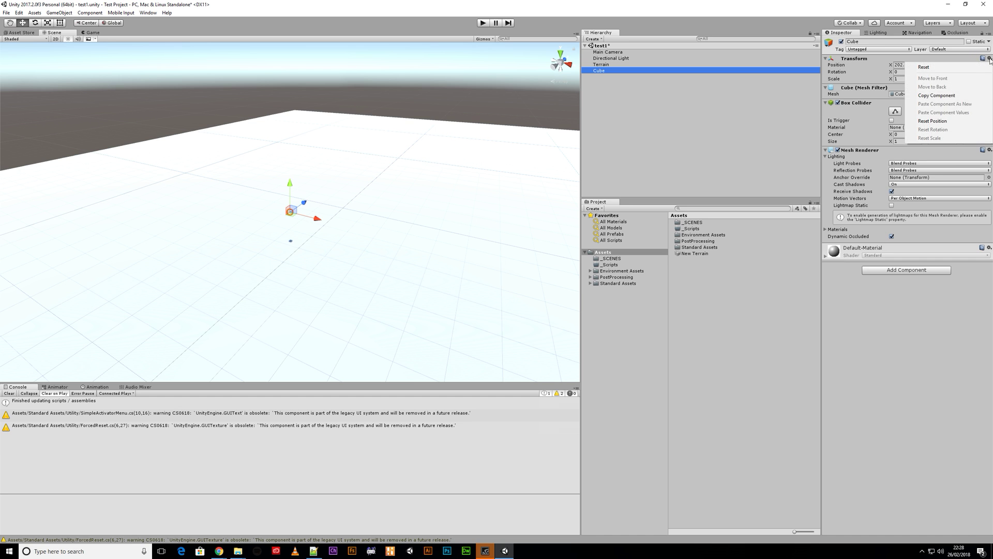
left_click(932, 121)
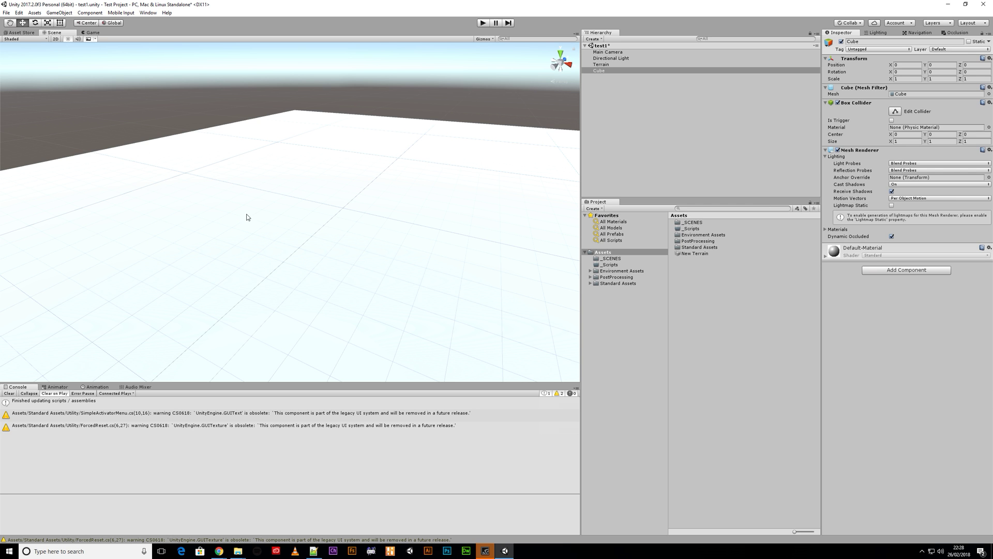
middle_click_drag(305, 172, 330, 241)
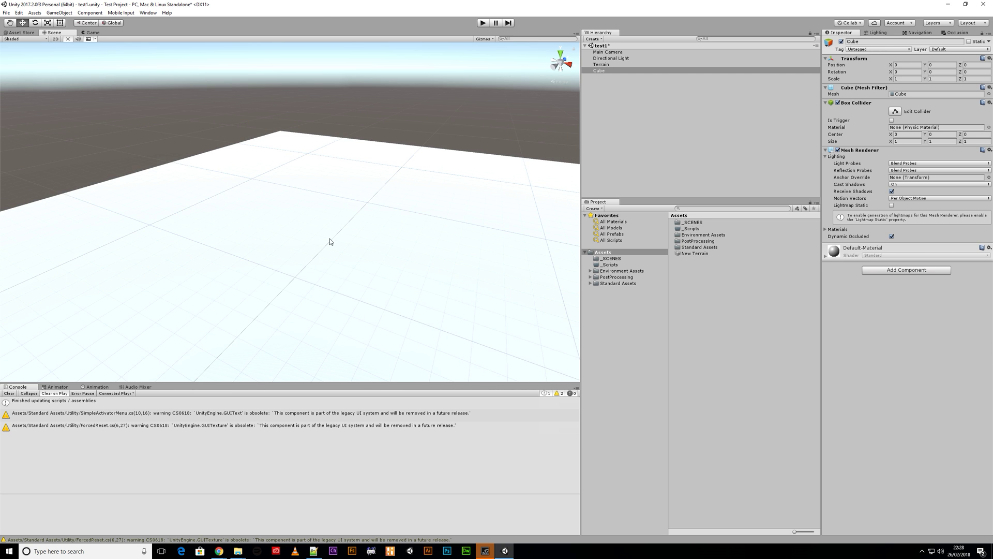
key("f")
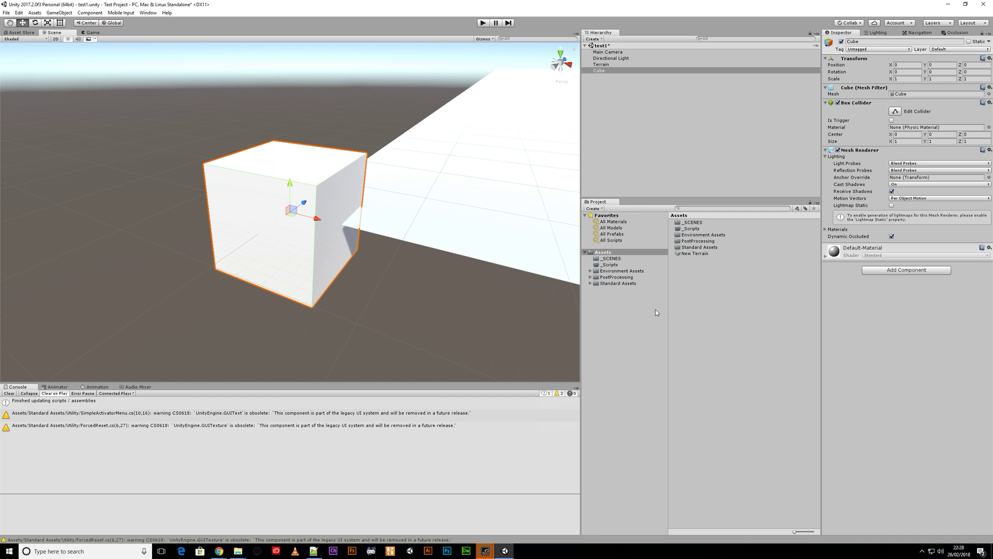
left_click(601, 64)
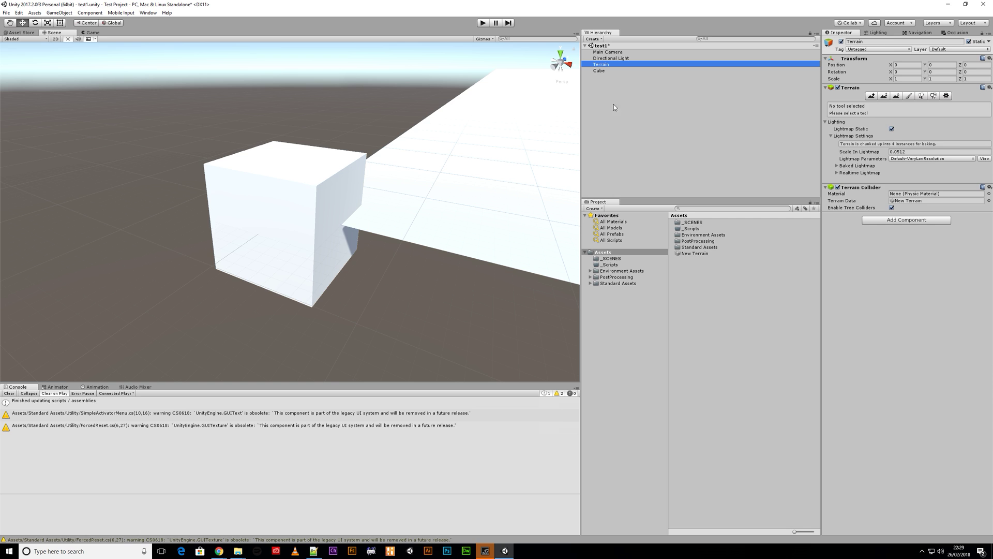
Step: Inspect the components of the Cube, Terrain and Main Camera, including the material assigned to the cube's Mesh Renderer
left_click(599, 71)
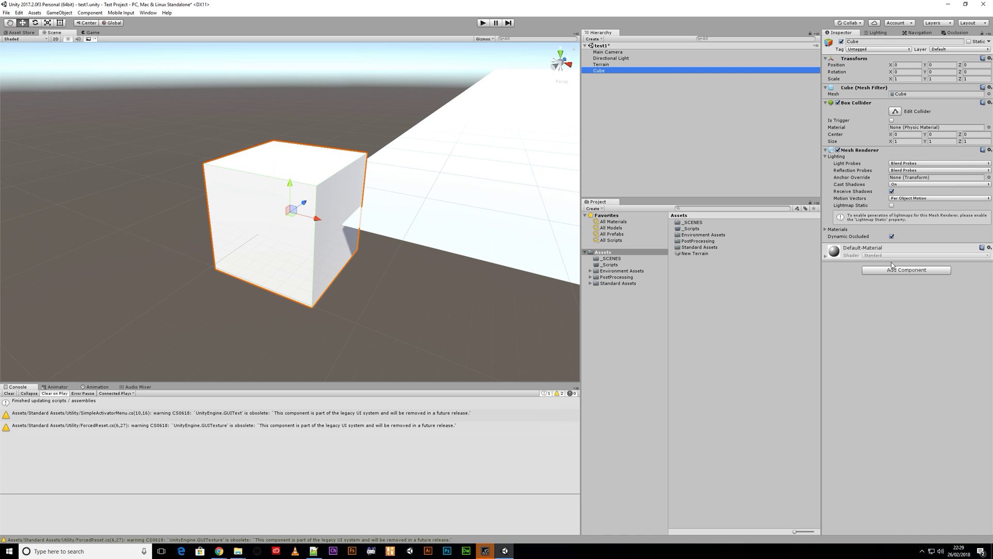
left_click(609, 66)
left_click(613, 53)
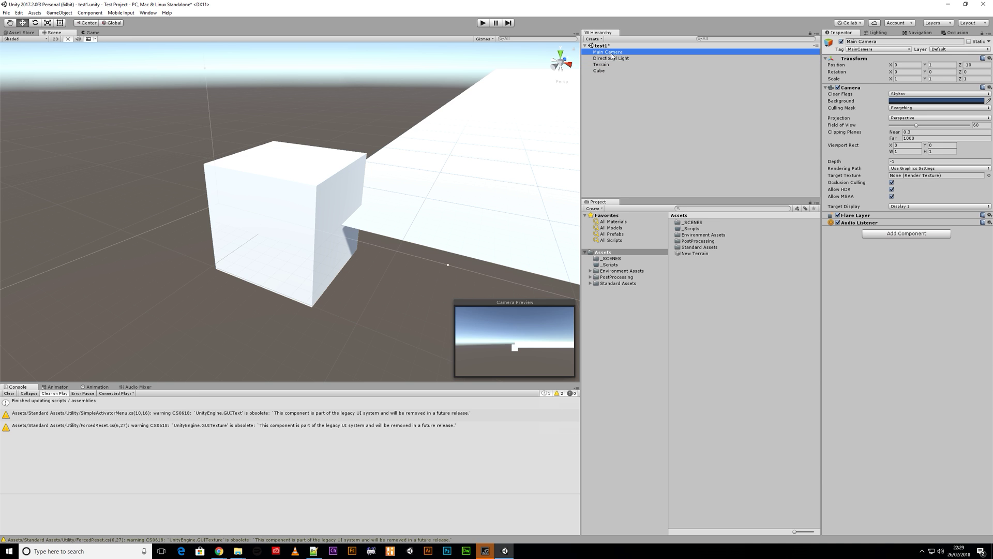
left_click(599, 71)
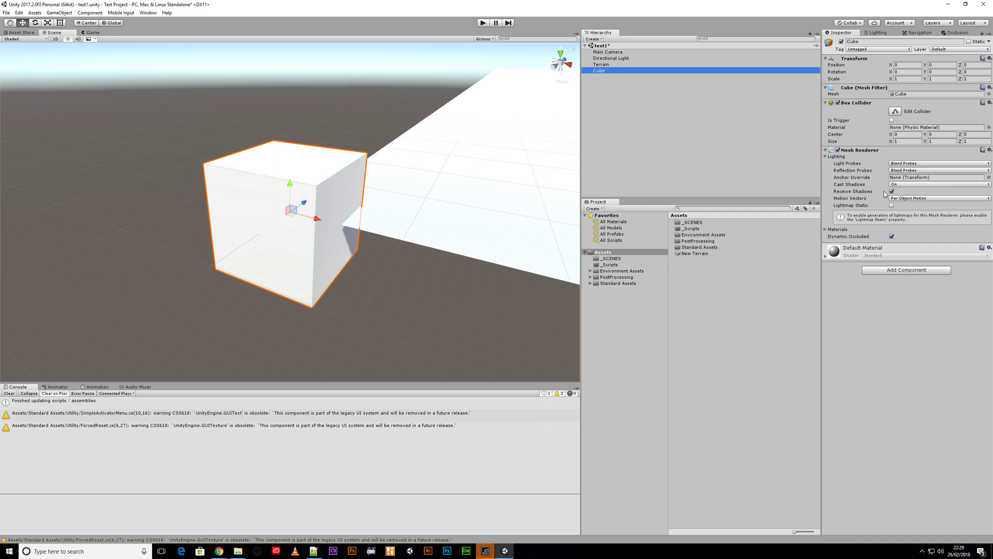
left_click(825, 229)
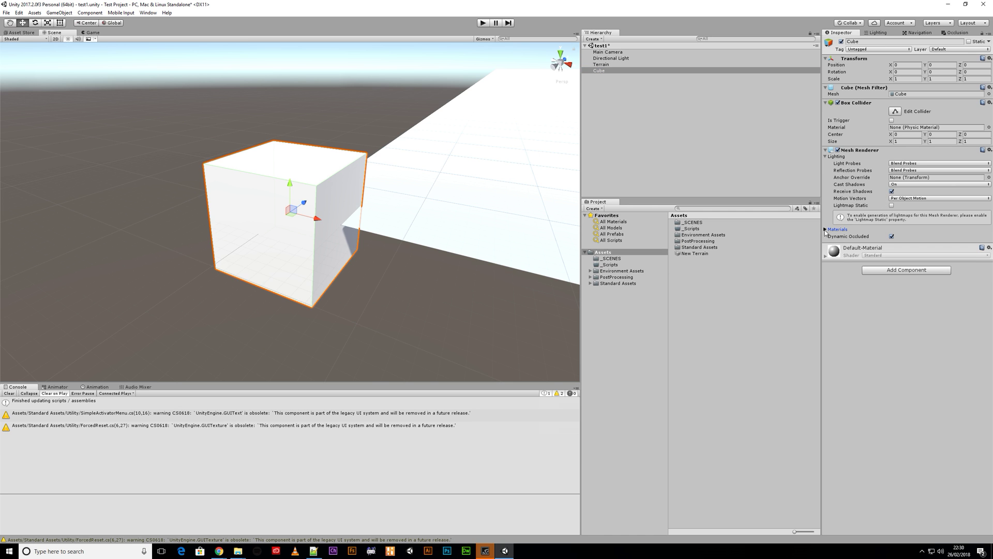
left_click(914, 244)
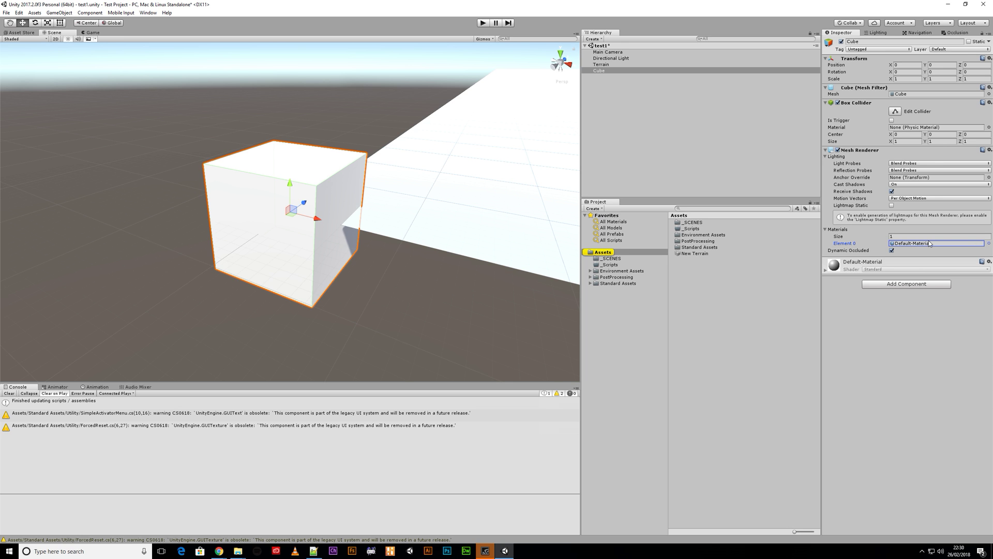
Step: Create a new material named red in the Assets folder
right_click(602, 252)
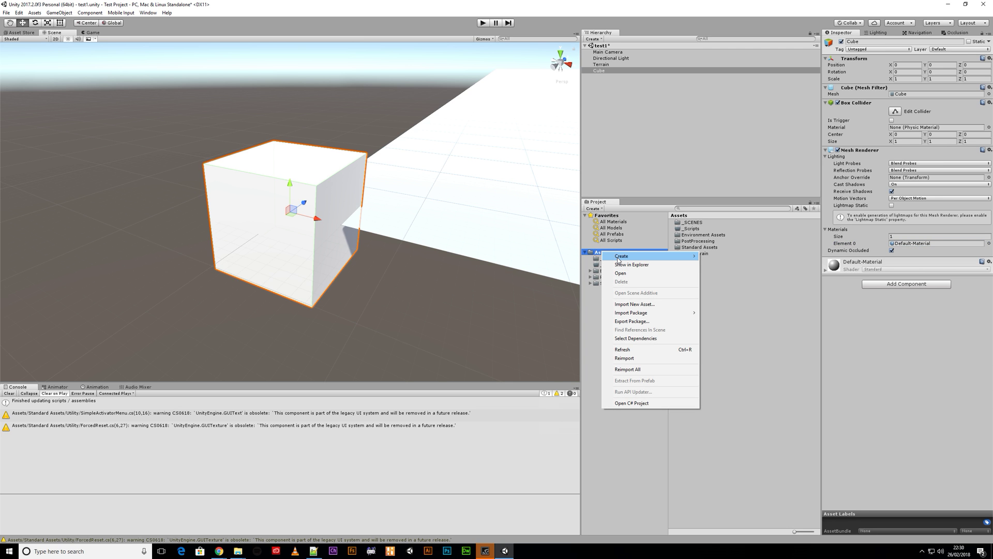
mouse_move(619, 260)
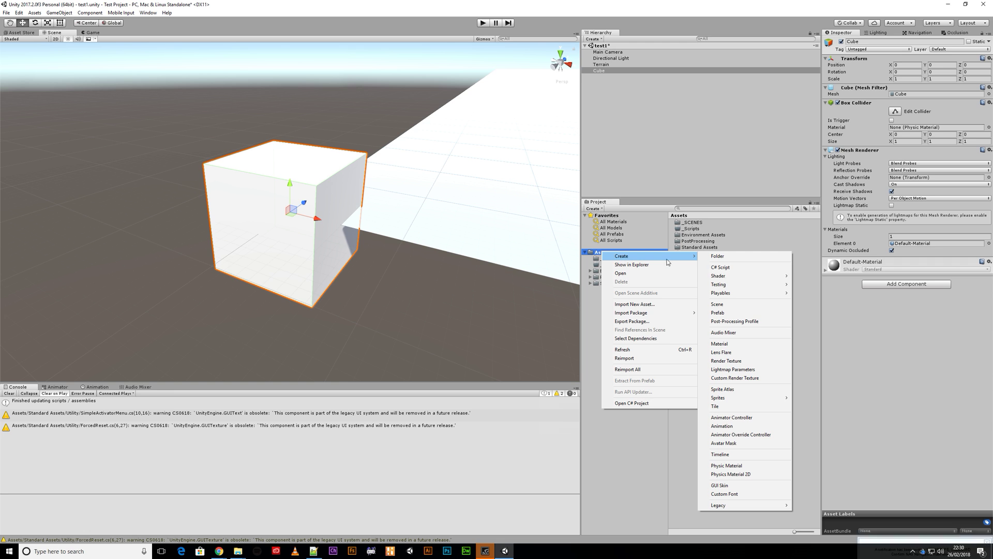
left_click(729, 343)
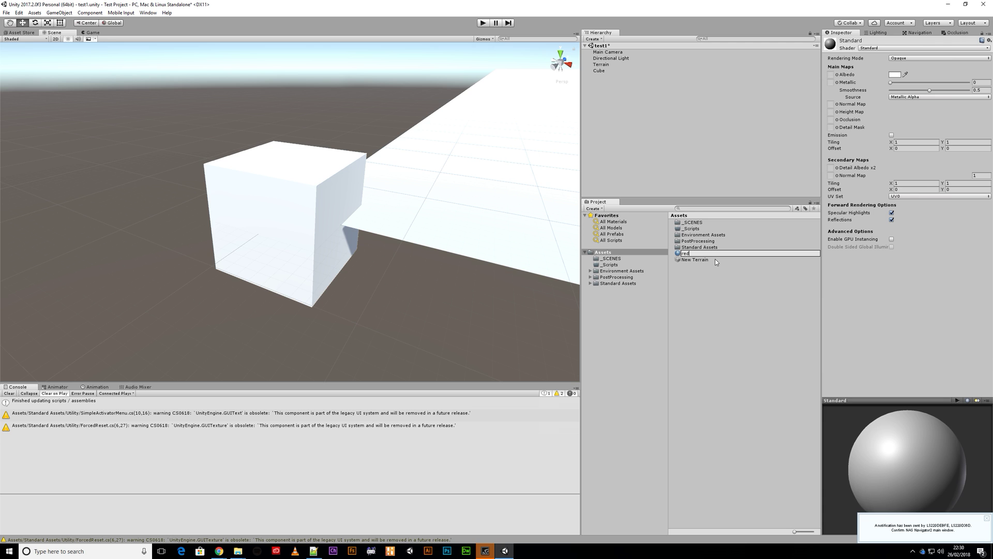
key("Return")
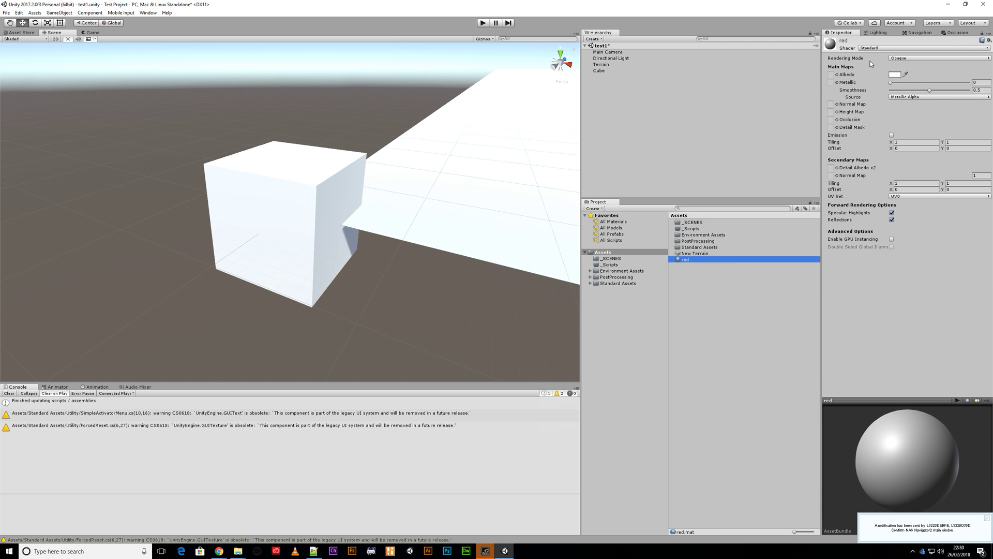
Step: Set the red material's Albedo to a bright red and apply the material to the cube
left_click(895, 75)
left_click_drag(205, 314, 232, 292)
left_click(251, 259)
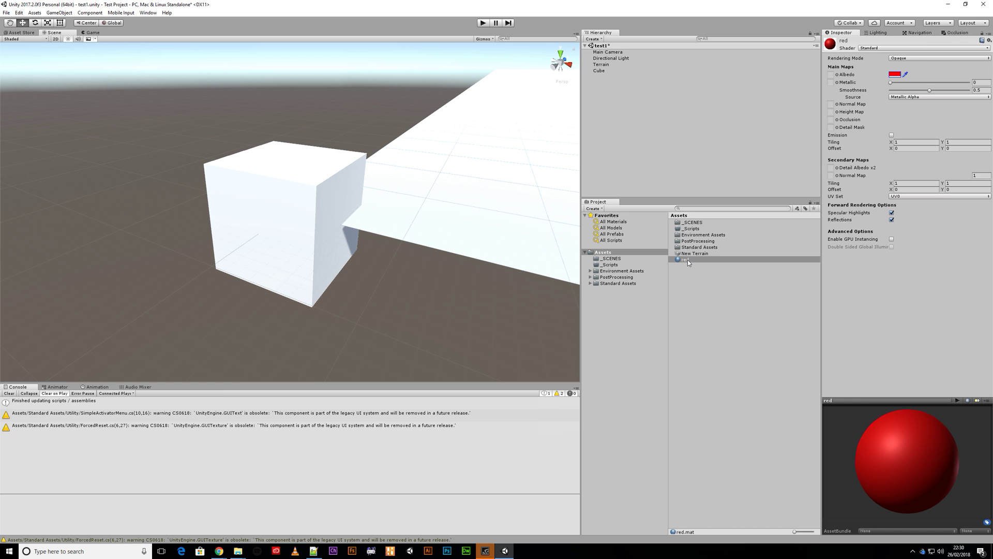
left_click(600, 71)
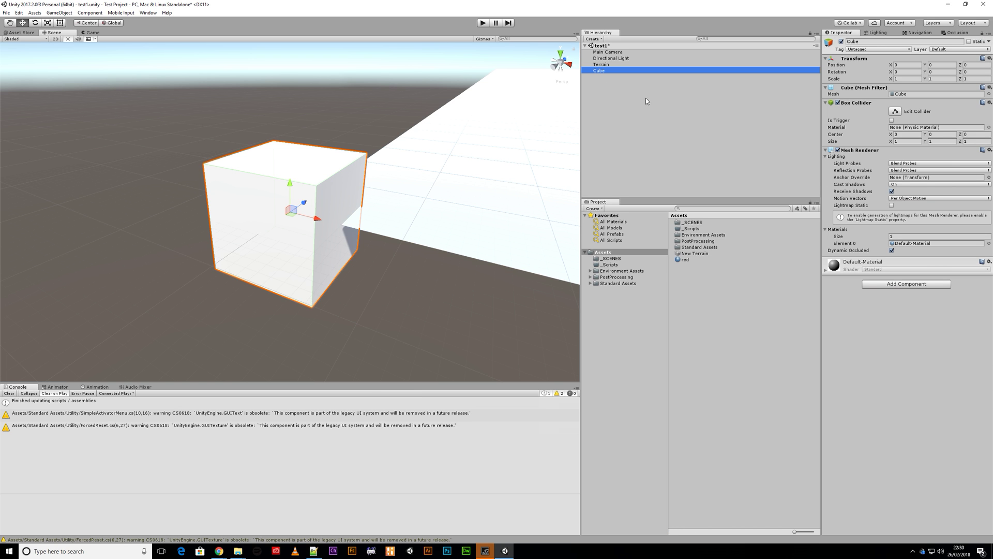
left_click_drag(680, 261, 283, 233)
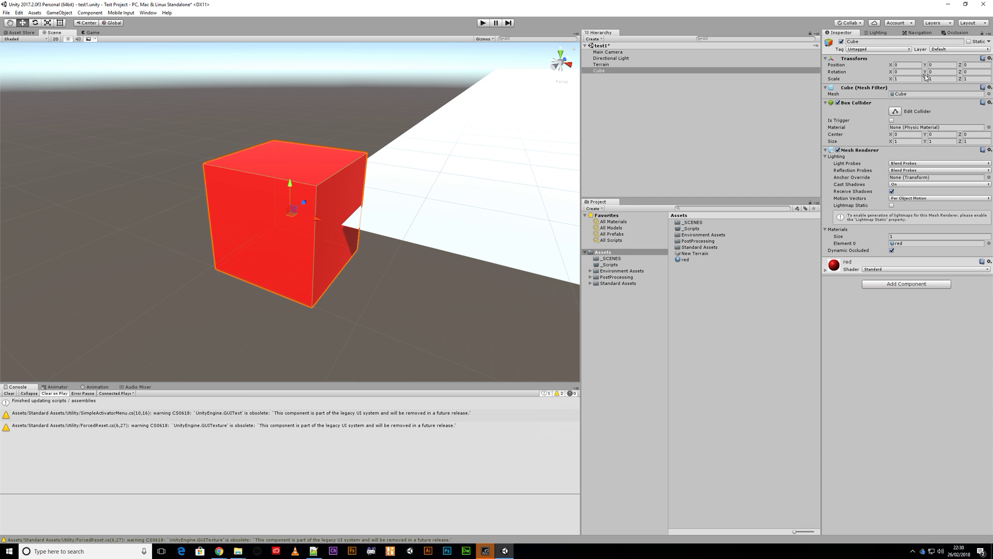
Step: Try rotating the cube about 17 degrees around Y, and set its Y rotation back to 0
left_click_drag(925, 72, 165, 239)
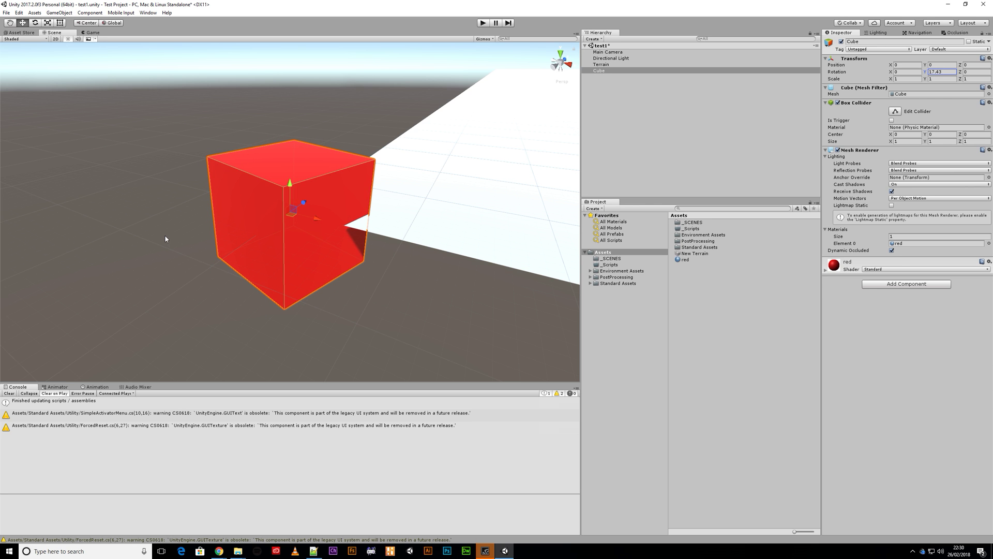
type("0")
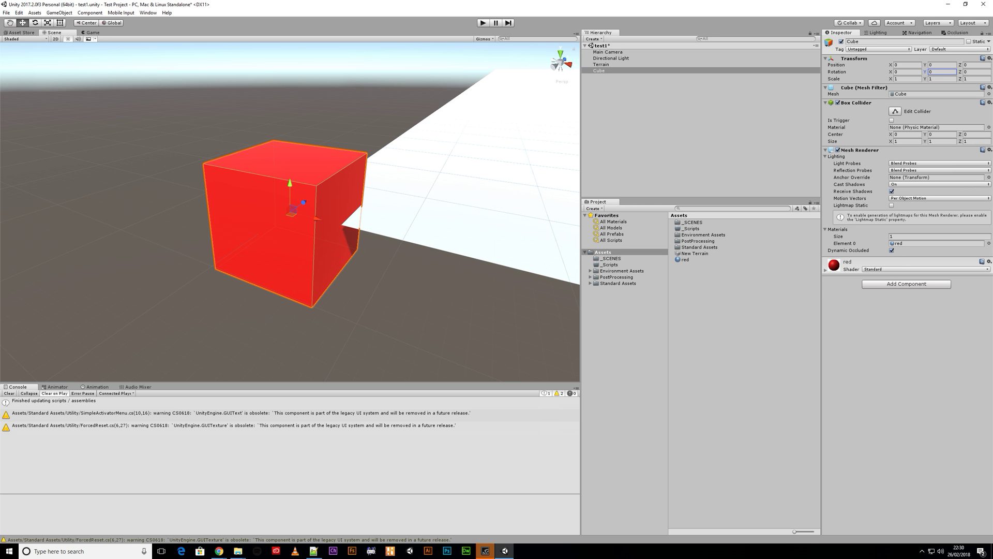
Step: Set the cube's scale to 2 on the X, Y and Z axes
left_click(903, 80)
type("2")
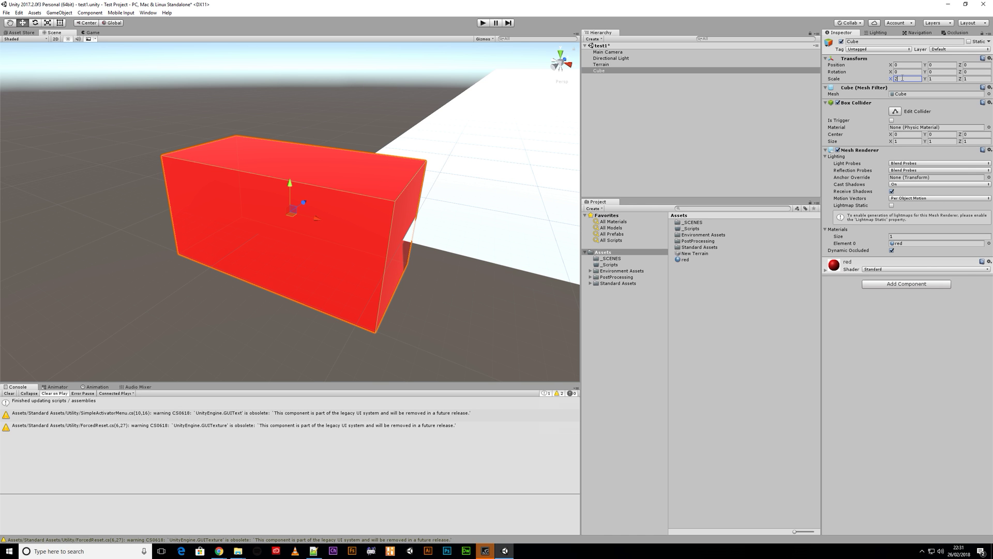
left_click(929, 78)
type("2")
left_click(979, 78)
type("2")
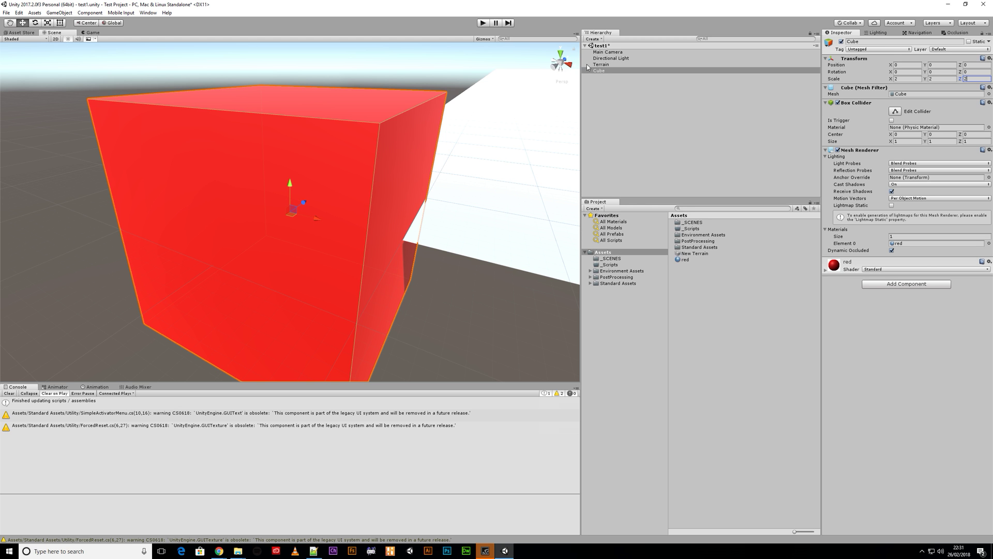
Step: Move the cube freely in the Scene view to about X -10.13, Y -4.47, Z 6.99, and reset its Transform
left_click_drag(322, 223, 300, 290)
left_click_drag(278, 185, 297, 222)
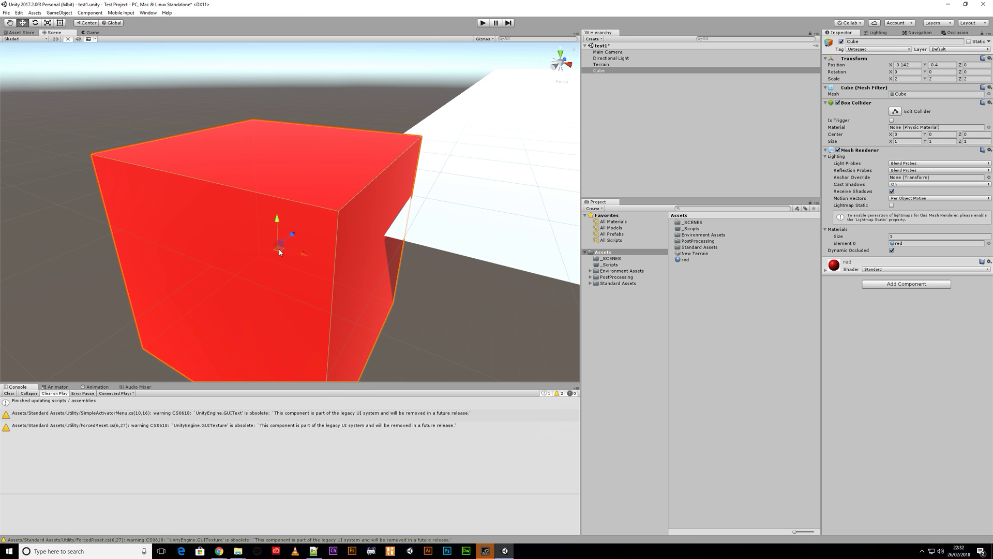
left_click_drag(278, 249, 339, 218)
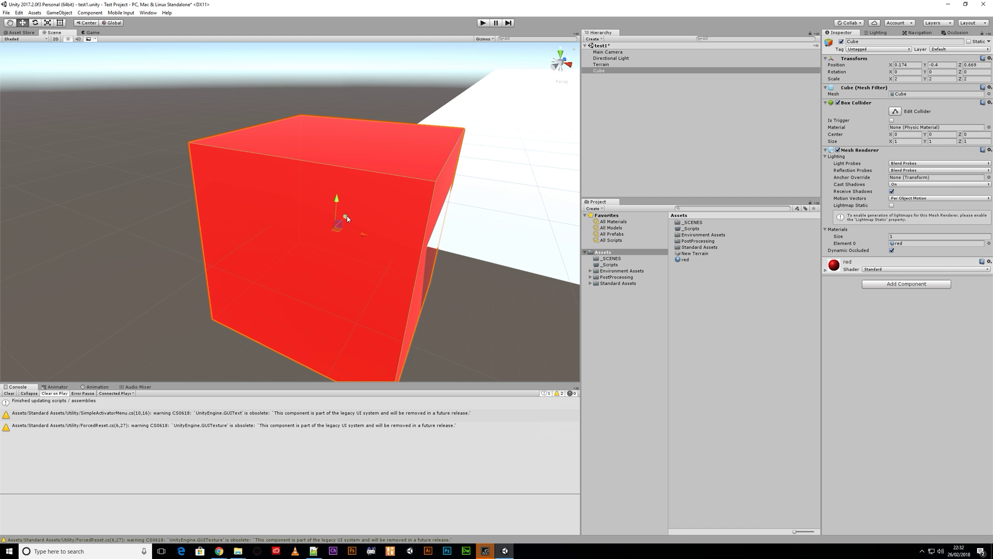
left_click_drag(333, 228, 182, 199)
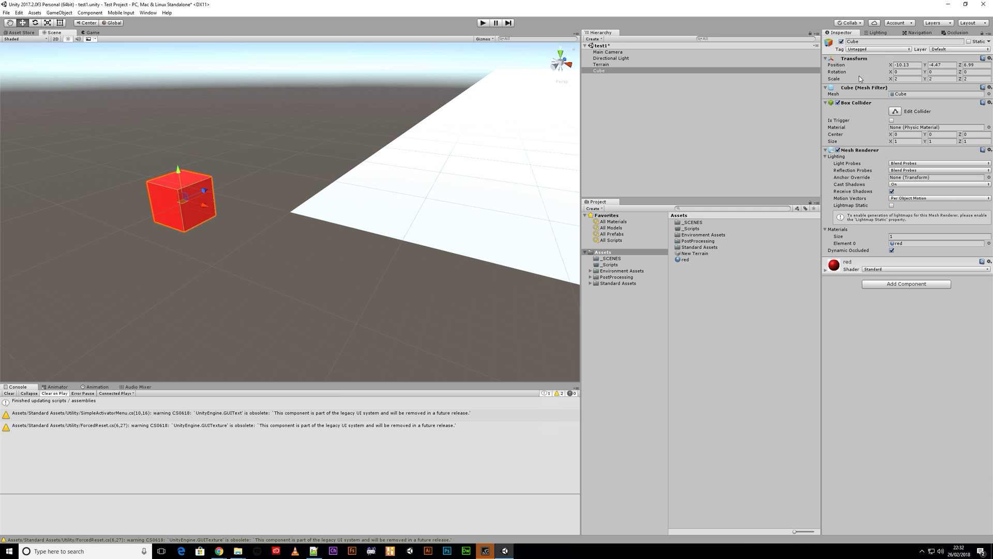
left_click(990, 58)
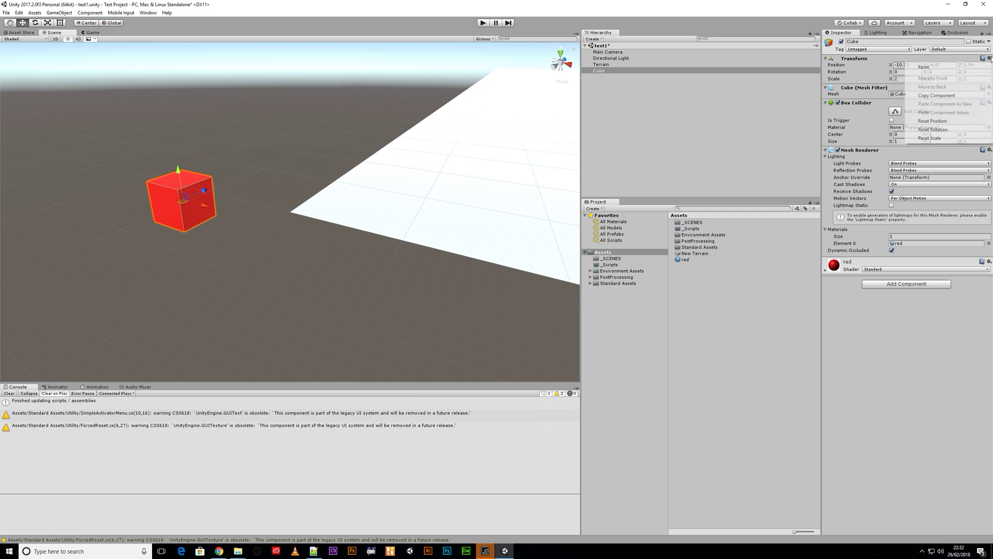
left_click(923, 67)
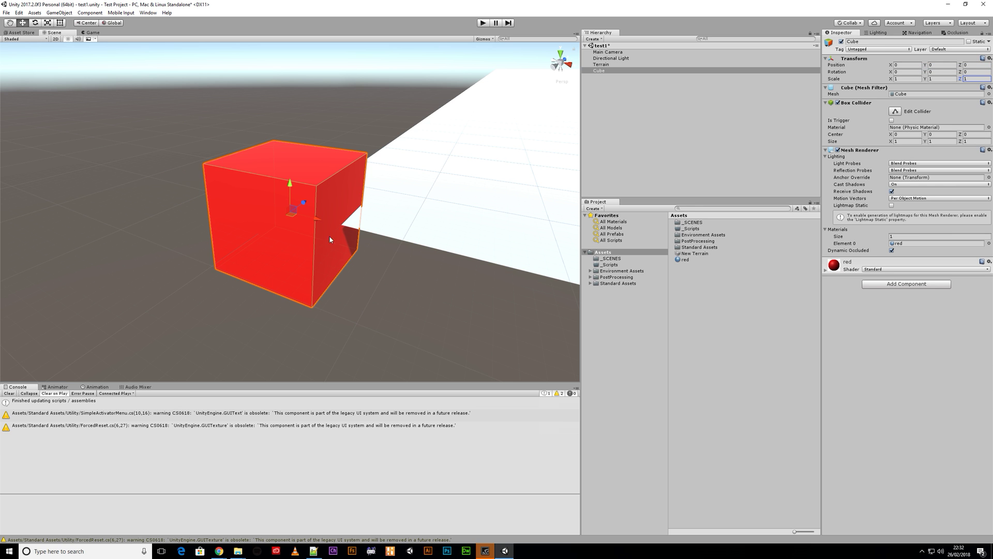
Step: Try rotating the cube freely around its axes with the Rotate tool, and undo the rotations
left_click(35, 23)
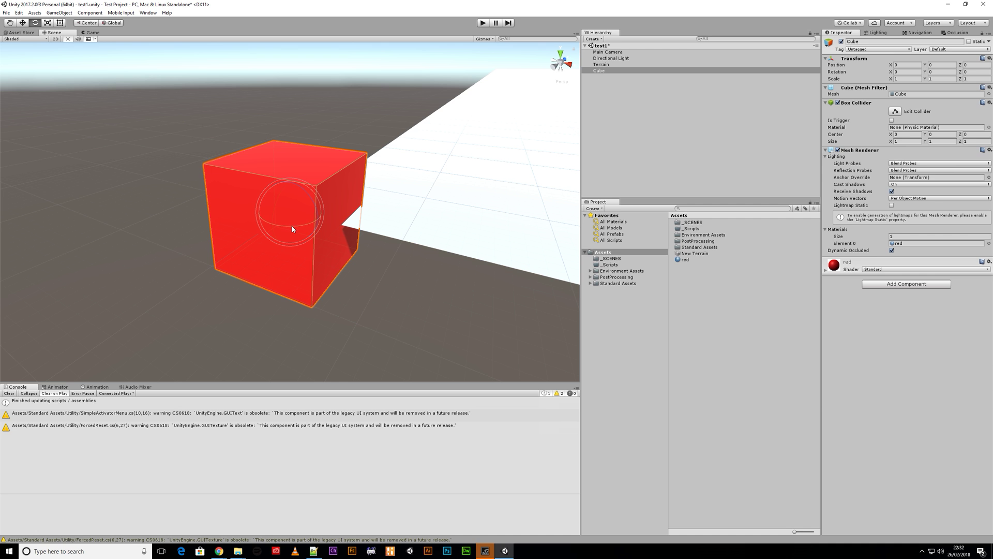
left_click_drag(292, 229, 362, 243)
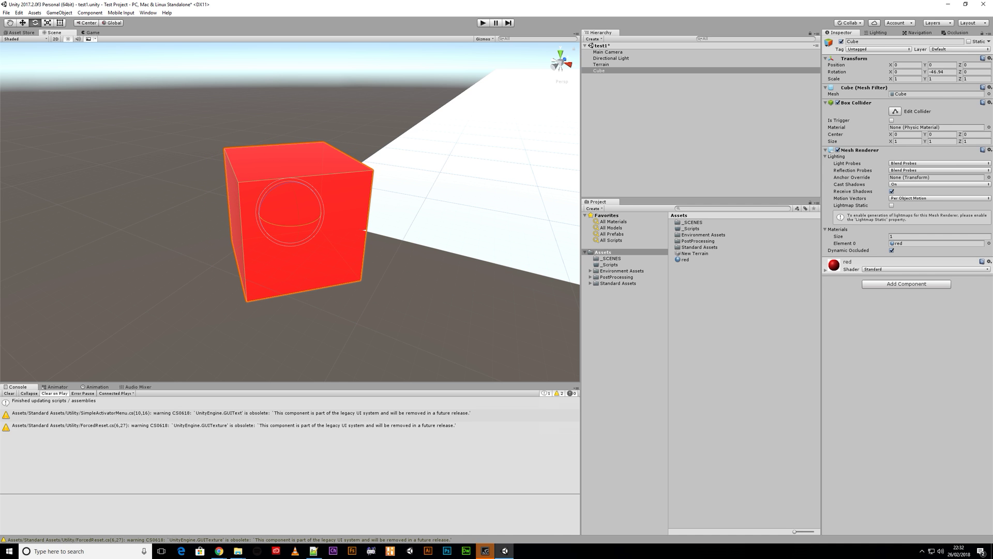
left_click_drag(293, 229, 343, 215)
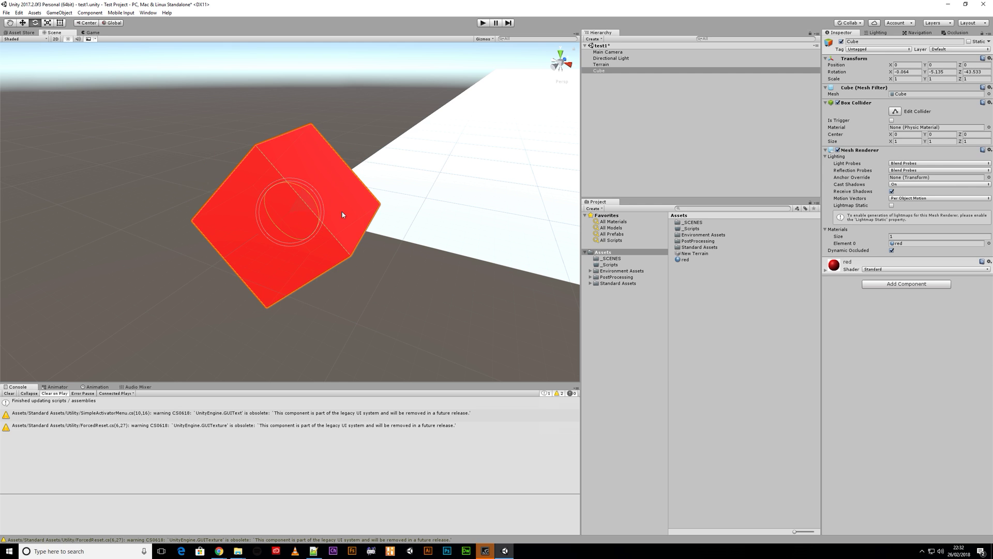
key("ctrl+z")
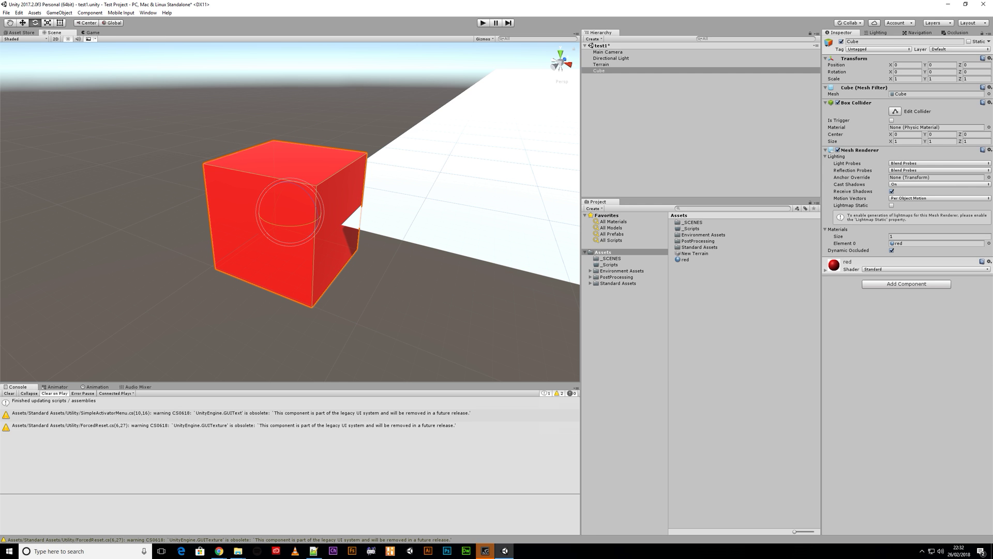
Step: Try scaling the cube to about 2.3 × 1.7 × 1.49 with the Scale tool, and reset its Transform
left_click(47, 24)
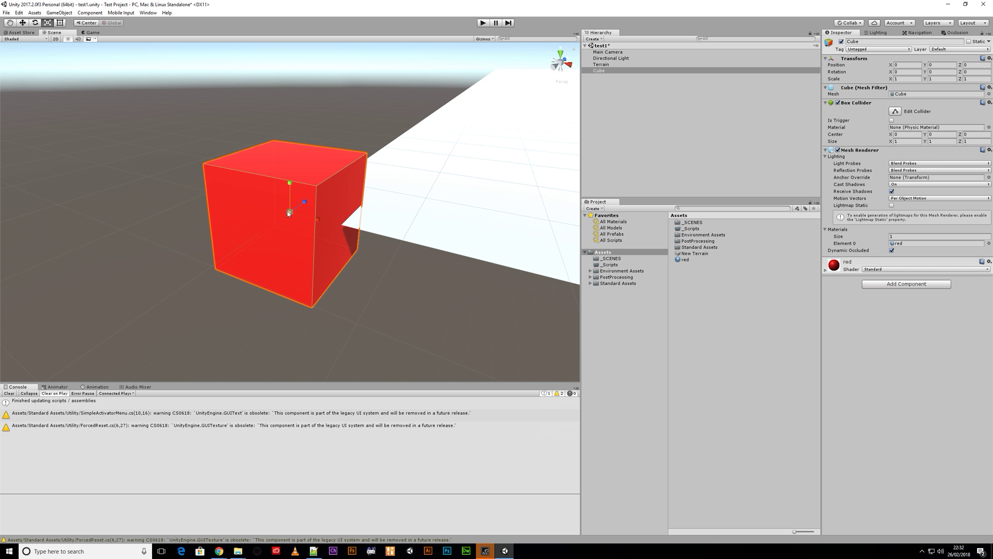
left_click_drag(290, 212, 324, 231)
left_click_drag(292, 185, 312, 182)
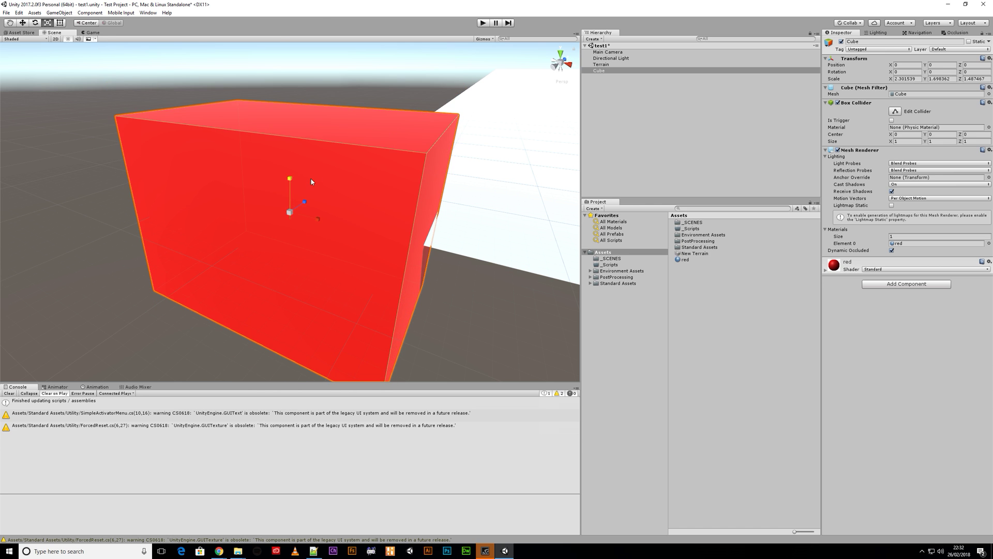
left_click(989, 59)
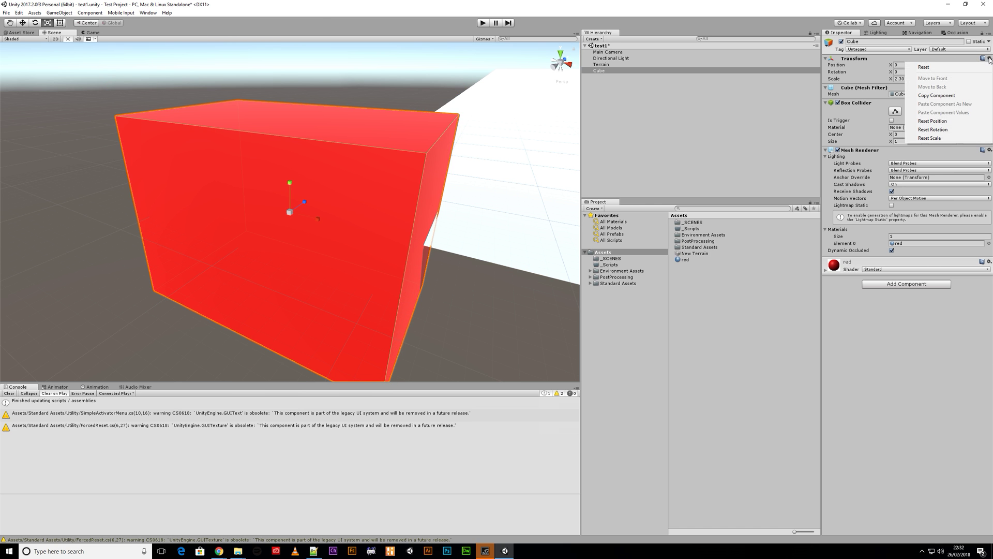
left_click(939, 68)
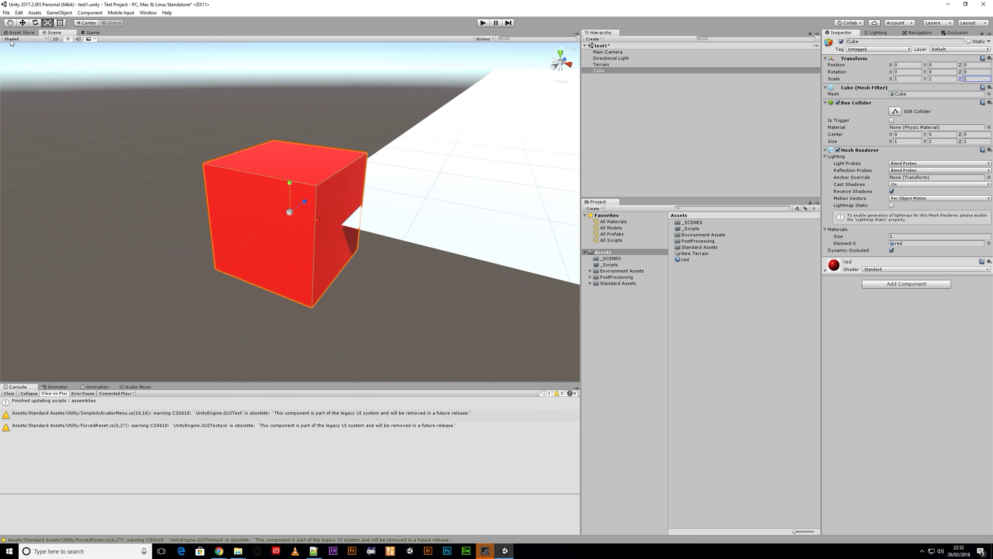
Step: Try the Rect tool on the cube, return to the Move tool, and toggle the handle's orientation and pivot modes back to Global and Center
left_click(60, 23)
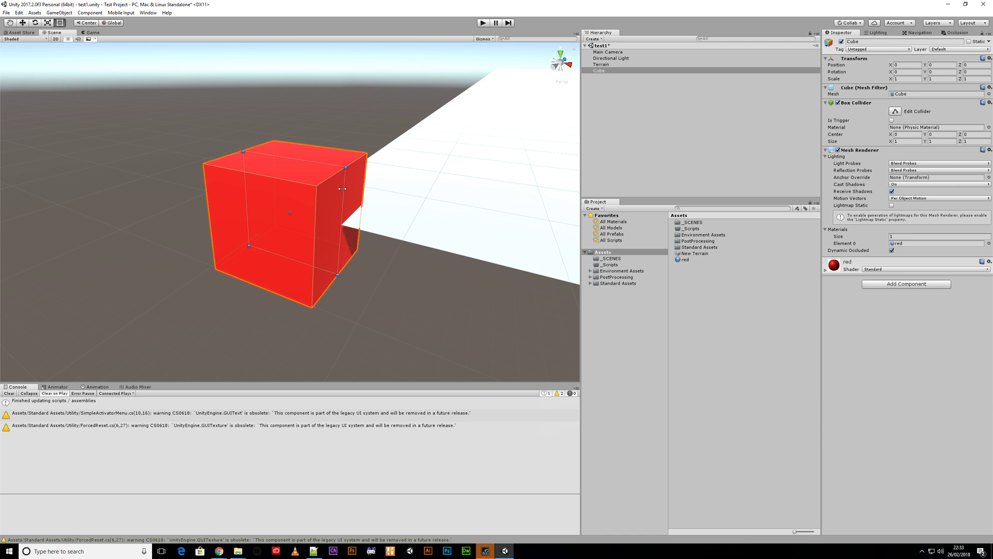
left_click(22, 23)
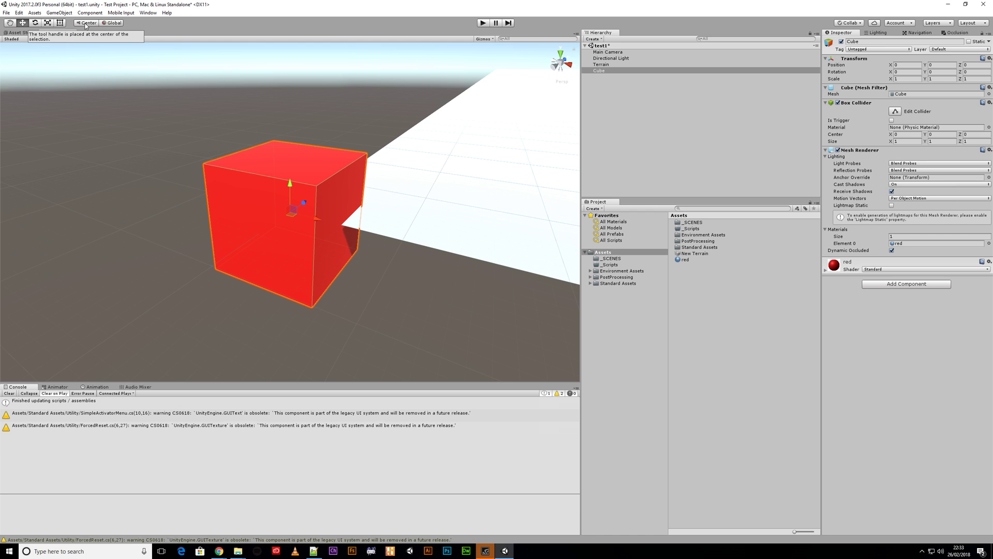
left_click(115, 23)
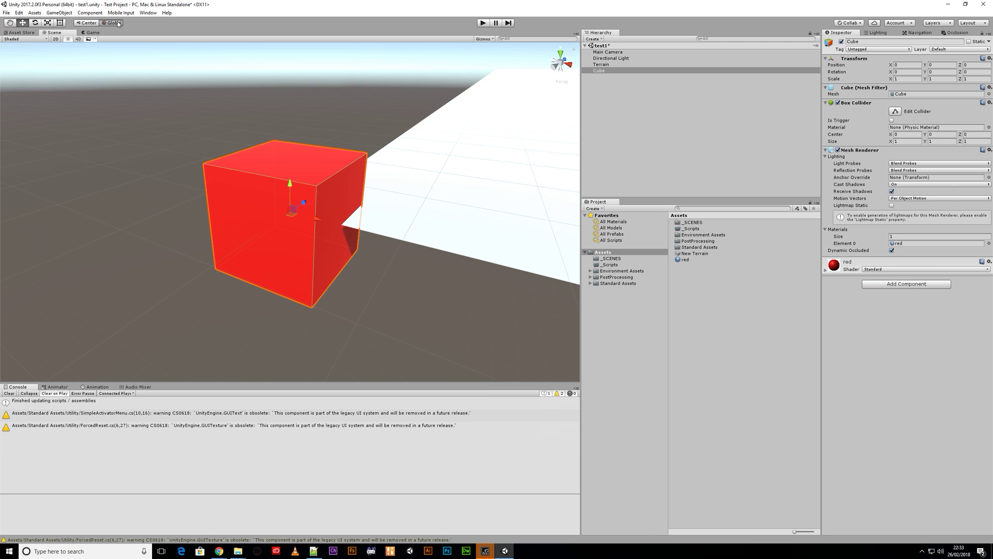
left_click(116, 23)
left_click(83, 23)
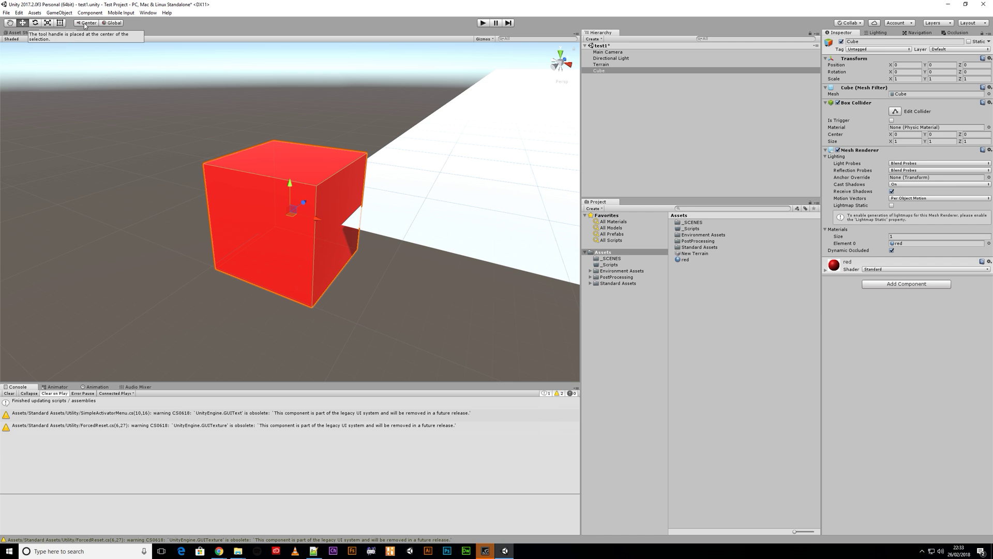
left_click(93, 23)
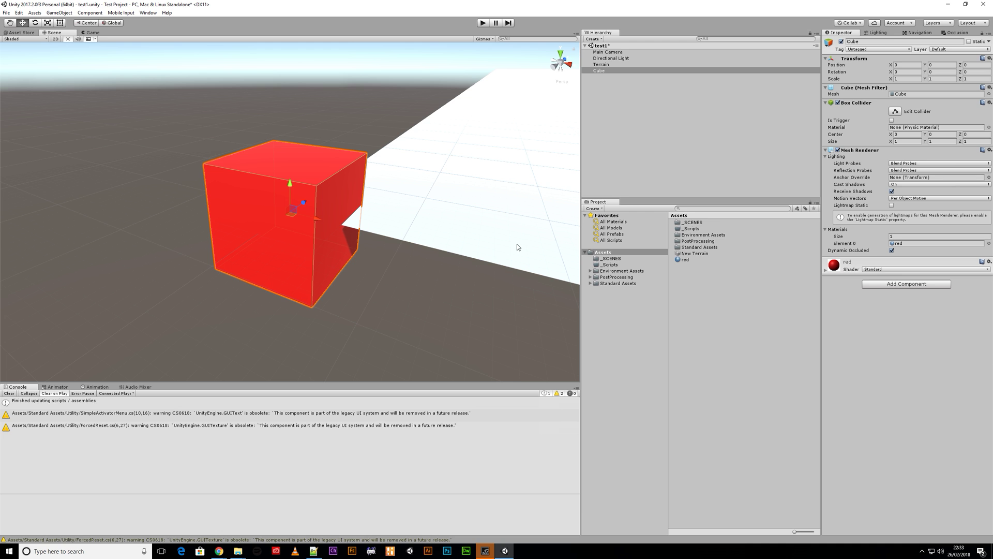
Step: Duplicate the red cube and move the copy along the X axis to about 1.31
left_click(614, 106)
left_click(600, 65)
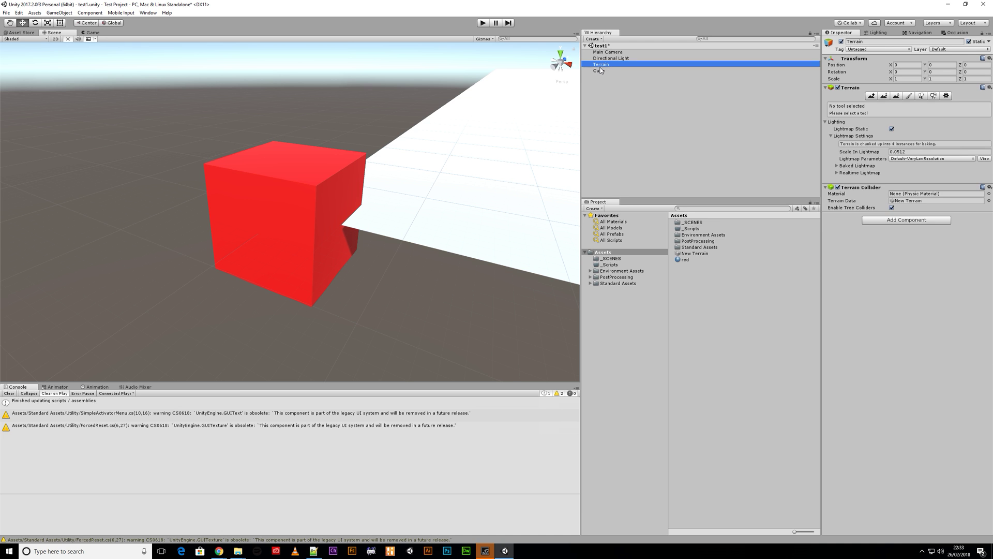
left_click(599, 71)
key("ctrl+d")
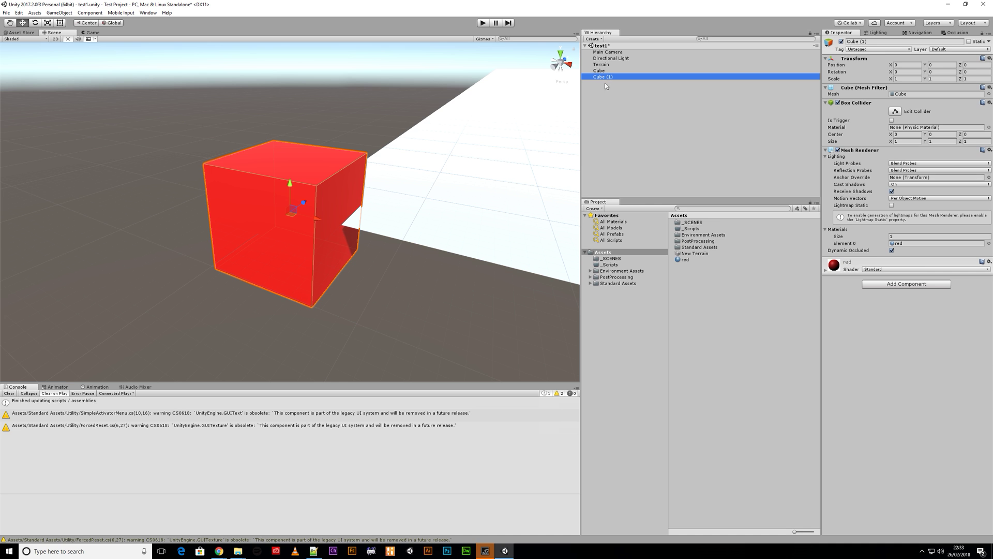
left_click_drag(316, 219, 417, 267)
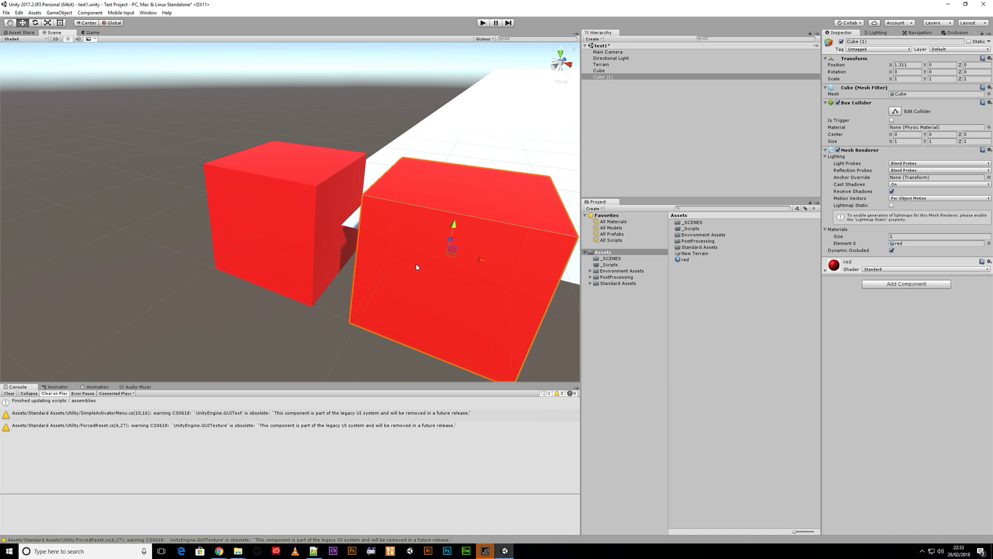
Step: Select both cubes together and switch the tool handle to Pivot and Local modes
left_click(269, 216, "shift")
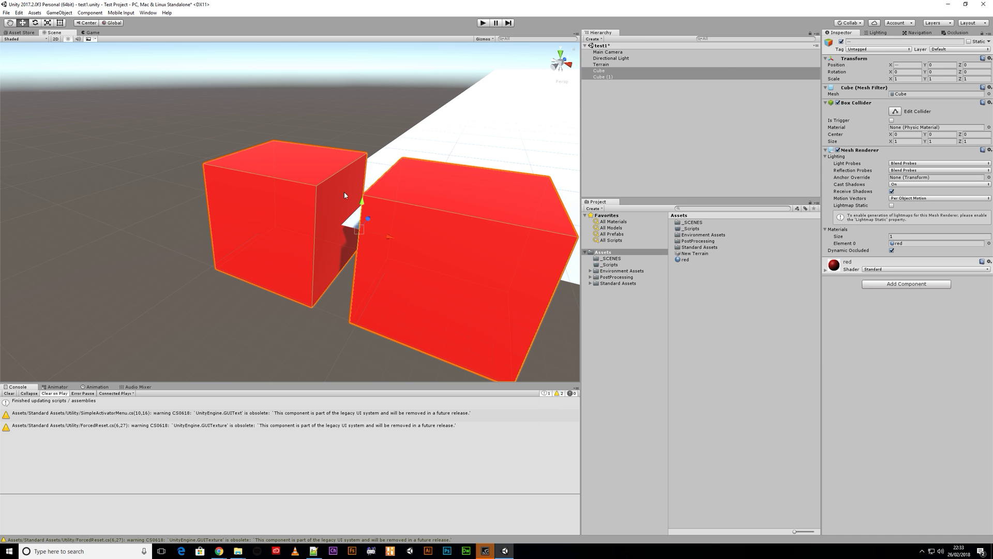
left_click(617, 130)
left_click(615, 70)
left_click(604, 78, "shift")
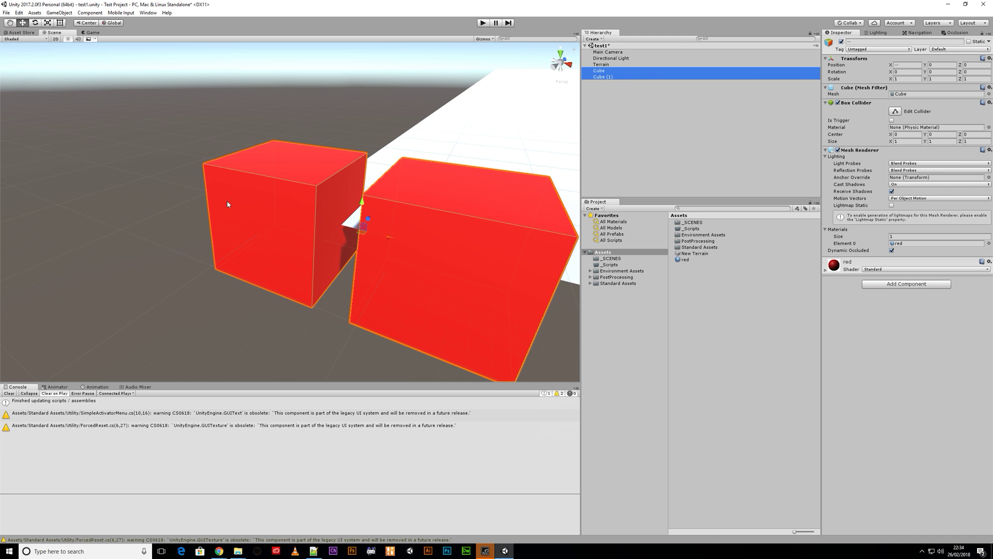
left_click(88, 22)
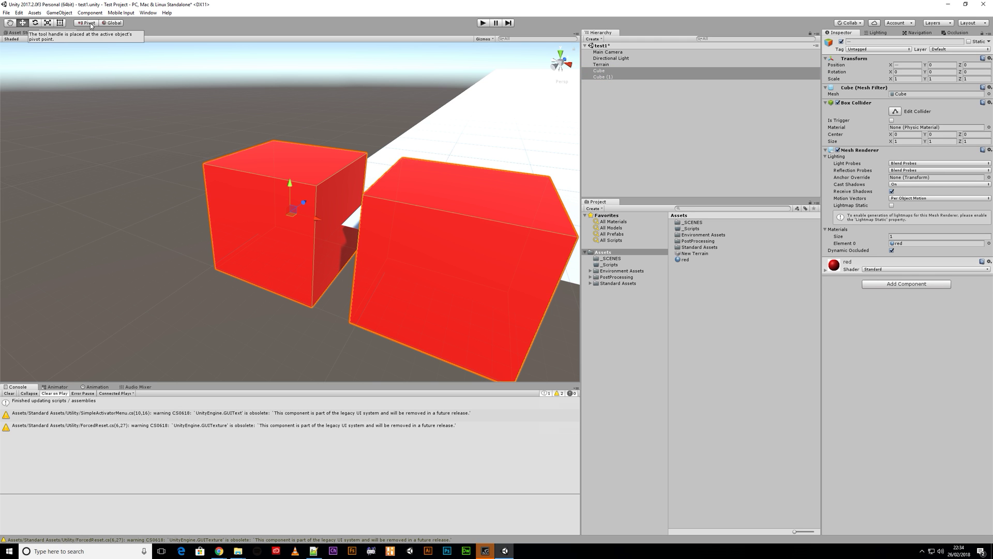
left_click(111, 23)
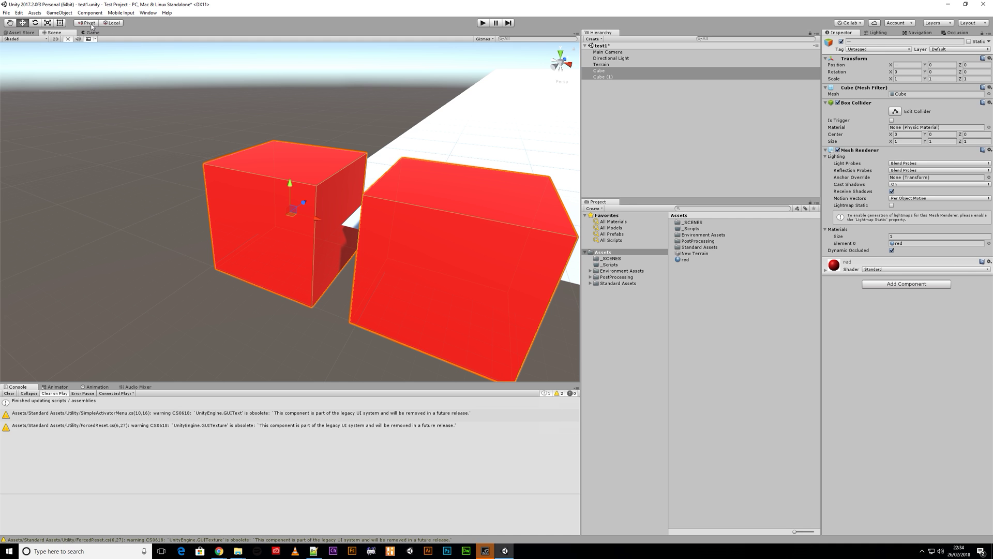
Step: Try rotating both cubes around Y with Pivot handle placement in Local and Global modes, to about 81°
left_click(36, 22)
left_click_drag(297, 222, 327, 197)
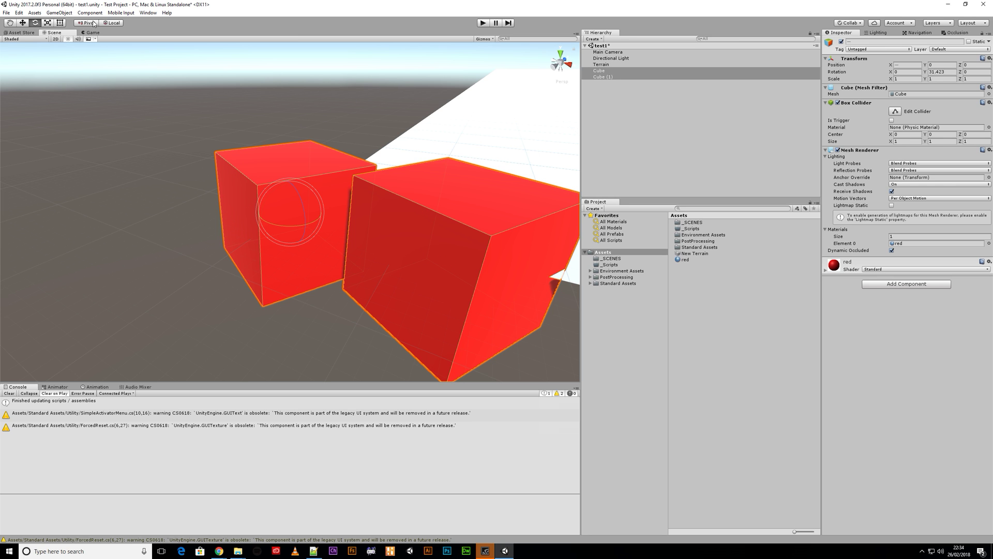
left_click(111, 23)
left_click_drag(293, 227, 233, 243)
Step: Try rotating both cubes around Y with Center handle placement in Global and Local modes, to about 121.8°, and return to the Move tool
left_click(88, 24)
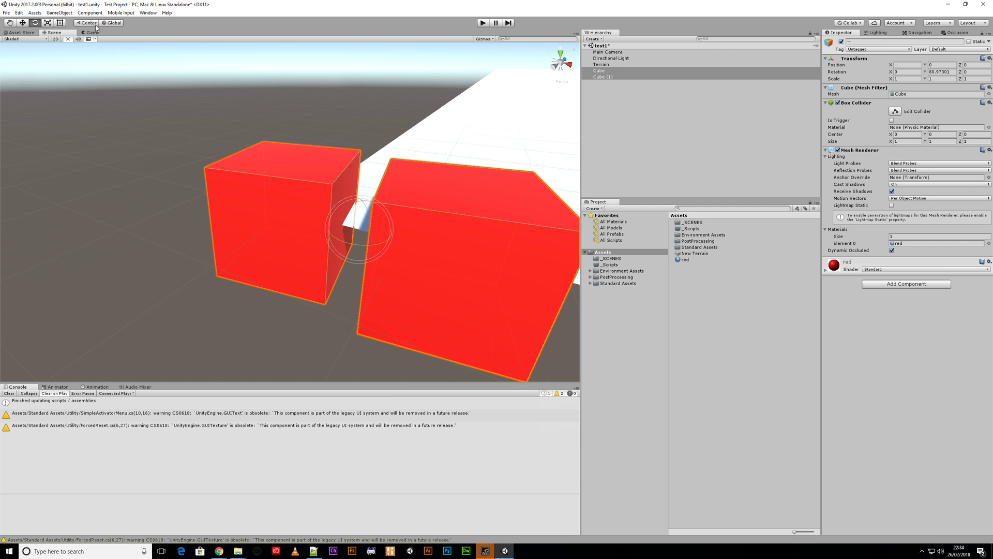
left_click_drag(366, 247, 445, 311)
left_click(110, 23)
mouse_move(380, 249)
left_mouse_down()
mouse_move(122, 253)
mouse_move(373, 258)
left_mouse_up()
left_click(114, 23)
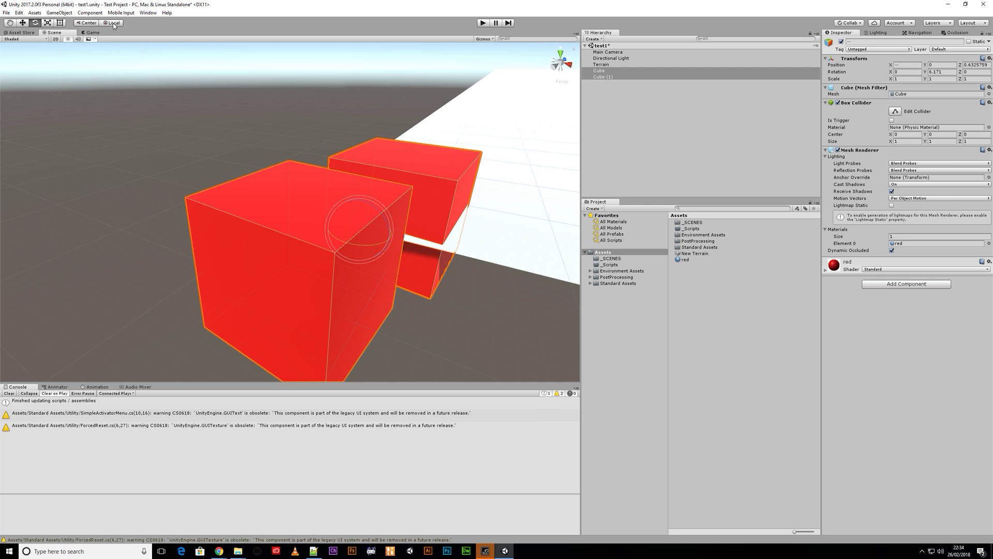
left_click_drag(371, 248, 405, 212)
left_click(22, 23)
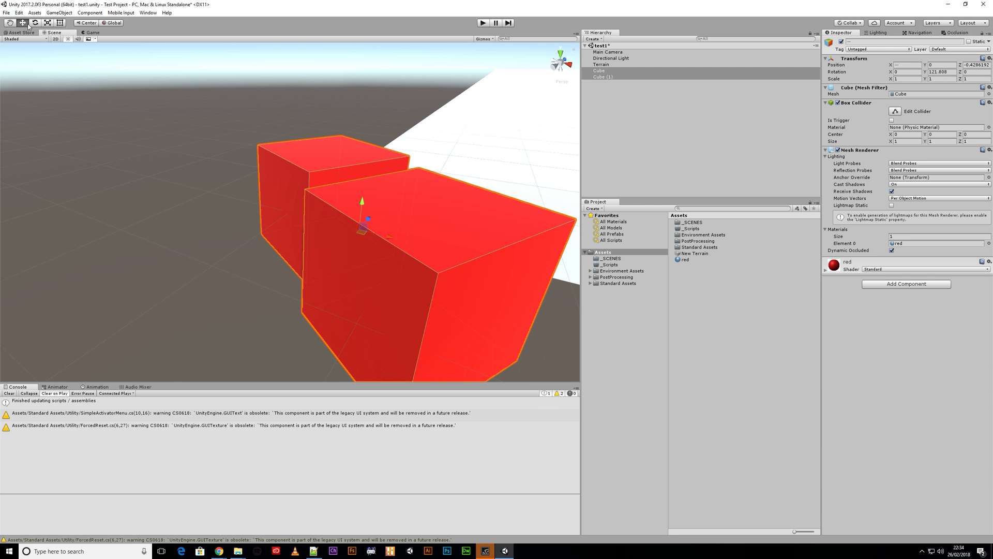
Step: Delete the duplicate cube and reset the original cube's Transform
left_click(625, 133)
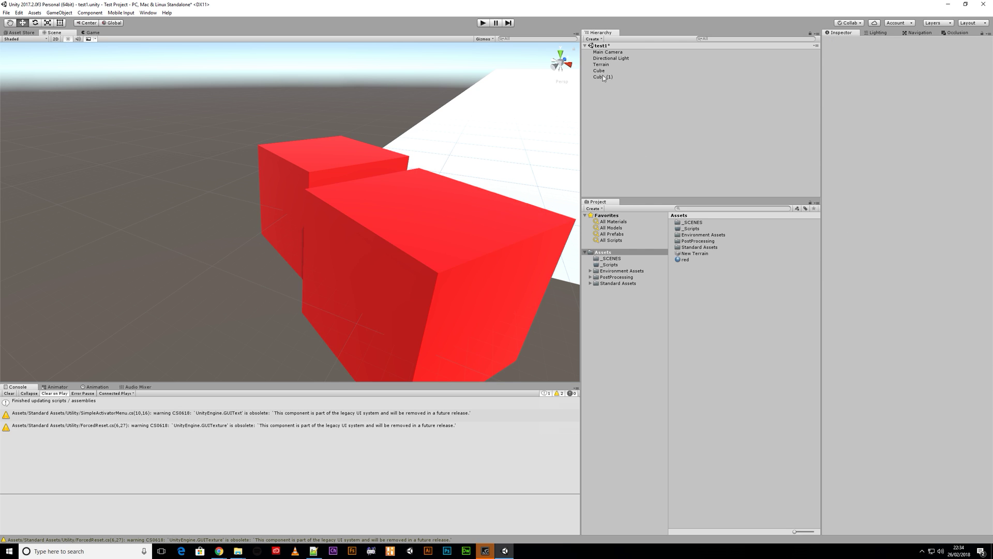
left_click(604, 76)
key("Delete")
left_click(604, 72)
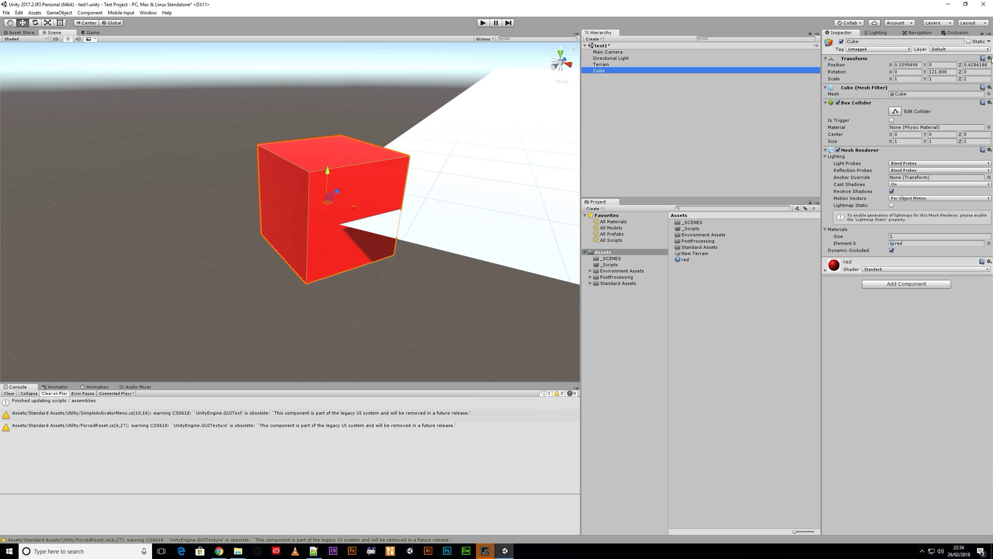
left_click(989, 59)
left_click(909, 66)
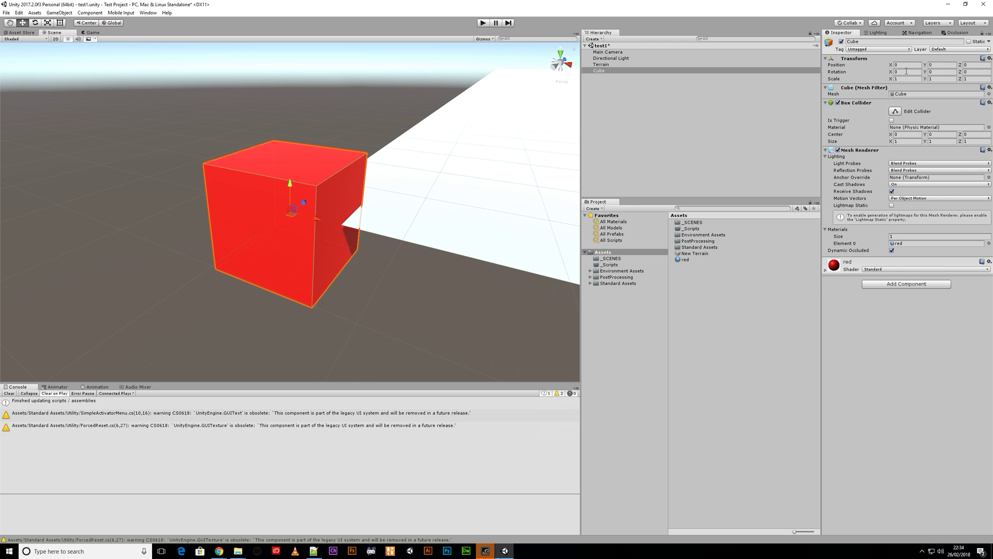
Step: Set the terrain's X position to -250
scroll(333, 252, "down", 6)
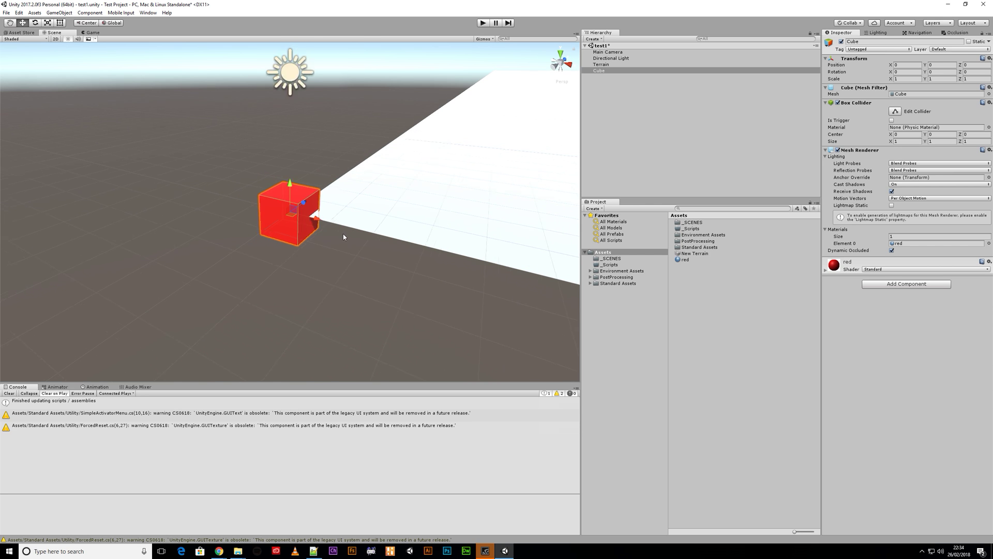
scroll(341, 233, "down", 5)
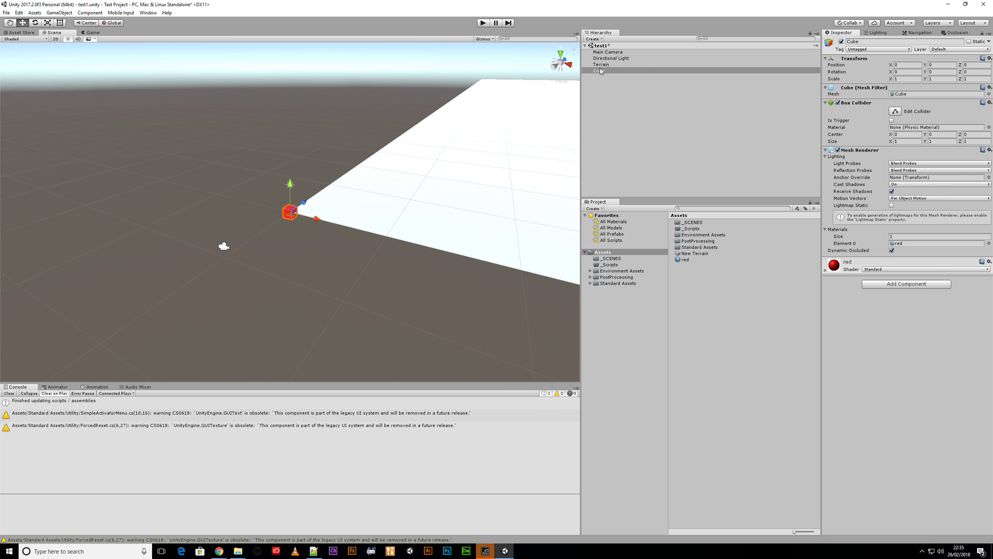
left_click(601, 65)
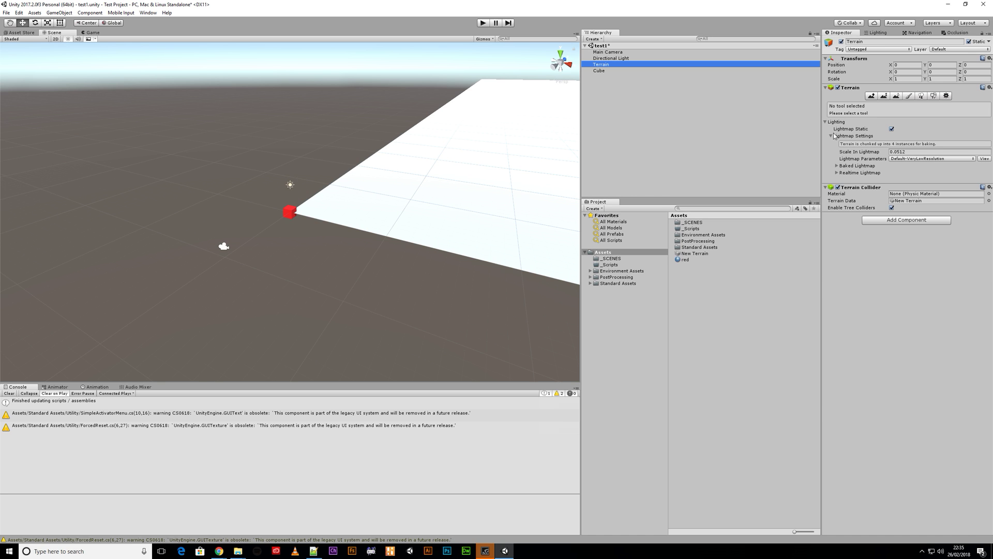
left_click(907, 66)
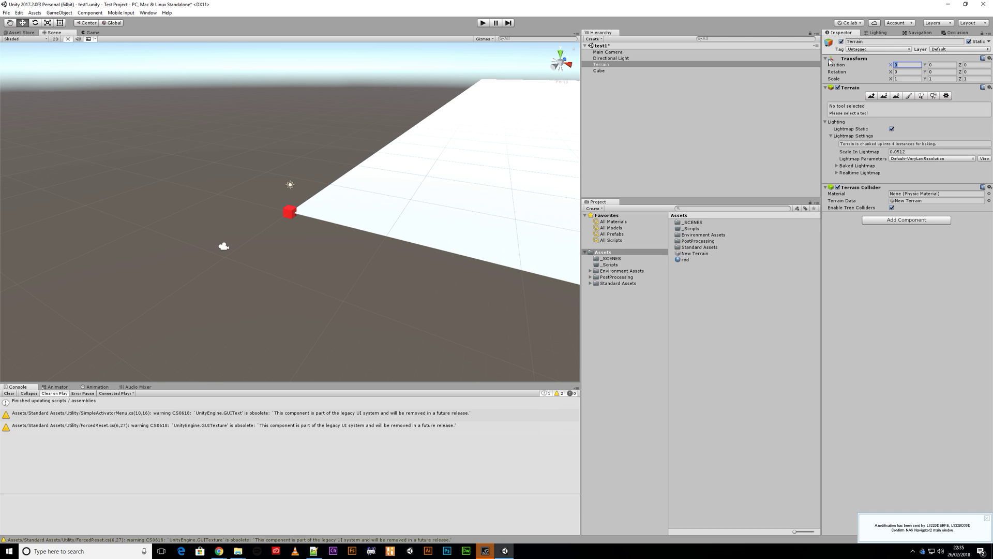
type("-250")
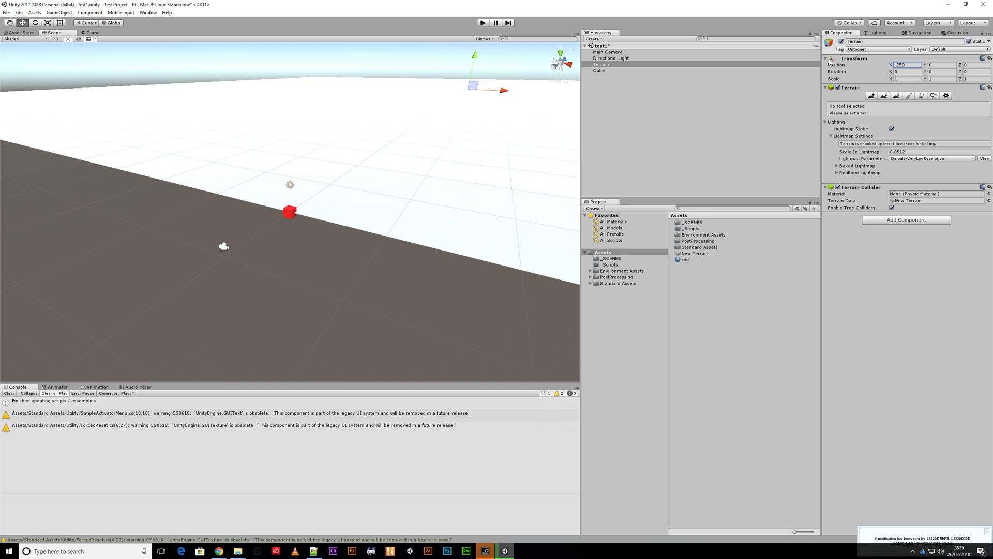
Step: Set the terrain's Z position to -250
scroll(368, 171, "down", 10)
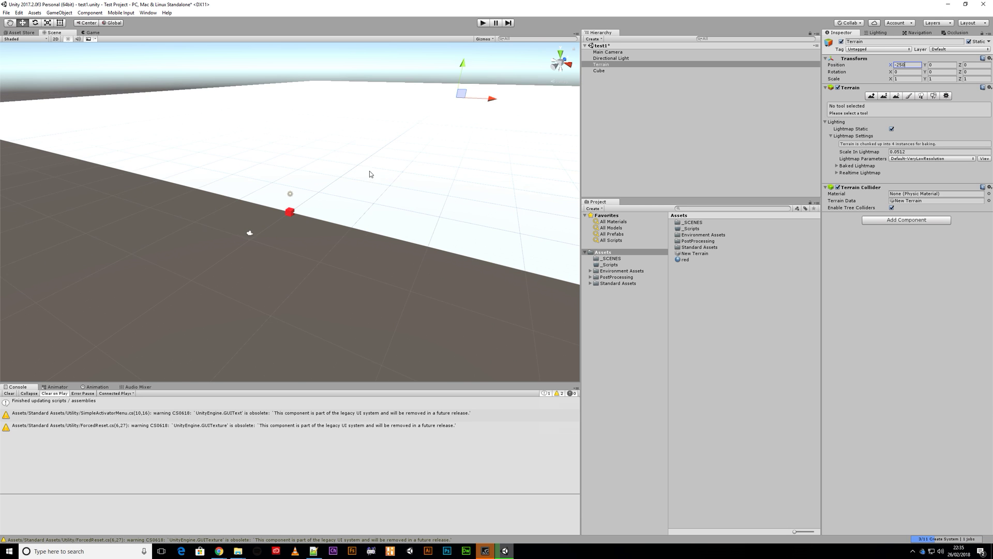
scroll(368, 173, "down", 1)
right_click_drag(368, 173, 362, 233)
middle_click_drag(434, 135, 243, 464)
scroll(408, 212, "down", 8)
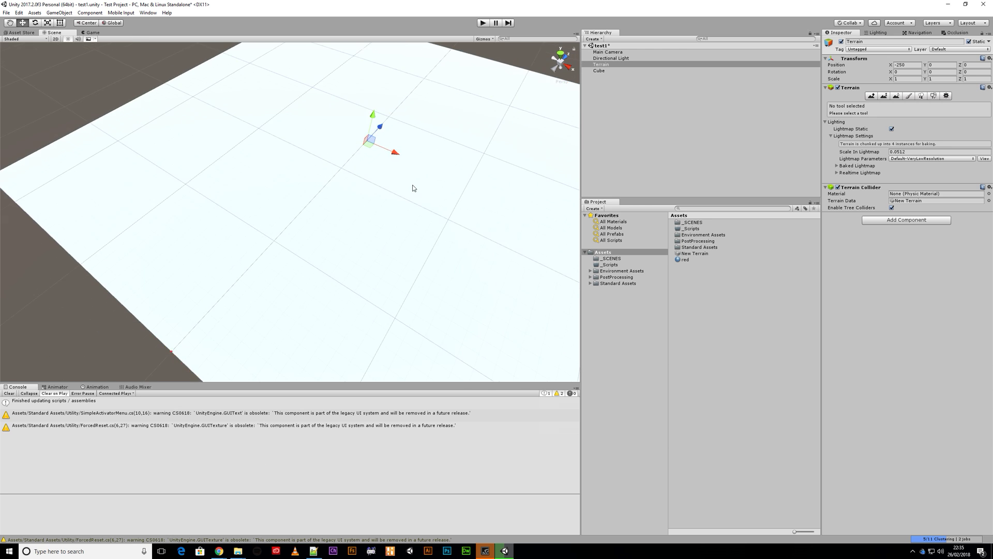
scroll(424, 223, "down", 3)
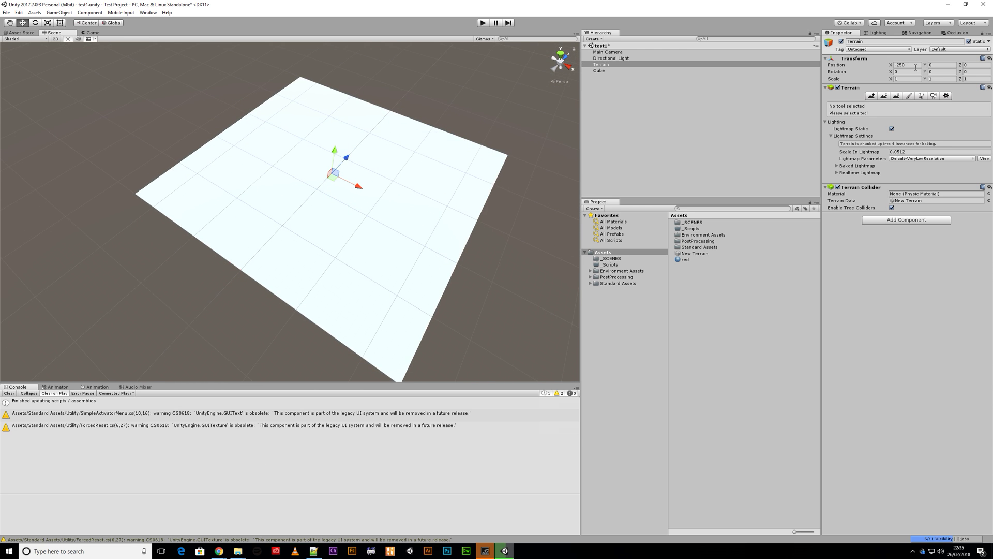
left_click(965, 65)
type("-250")
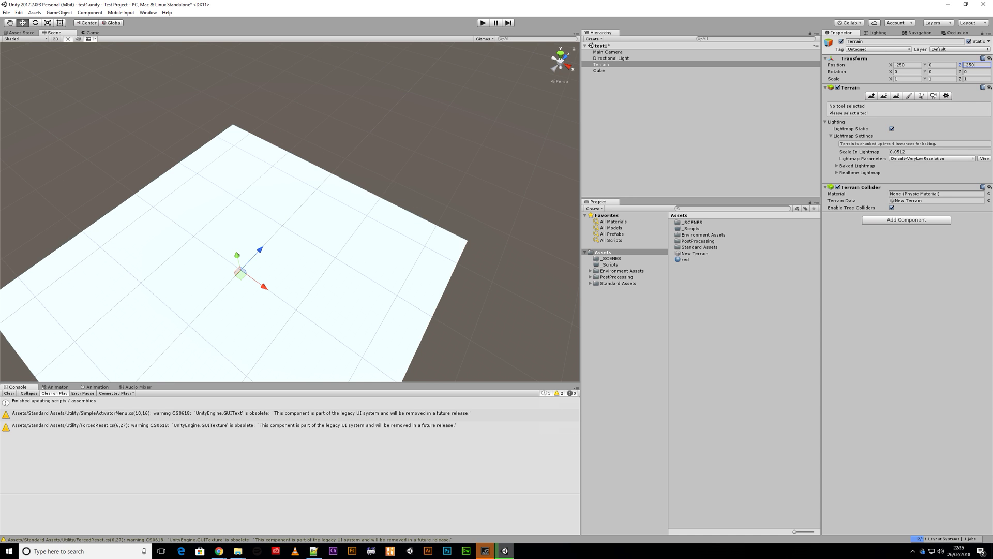
Step: Frame the cube in the Scene view and zoom out to examine its position on the terrain
left_click(597, 71)
key("f")
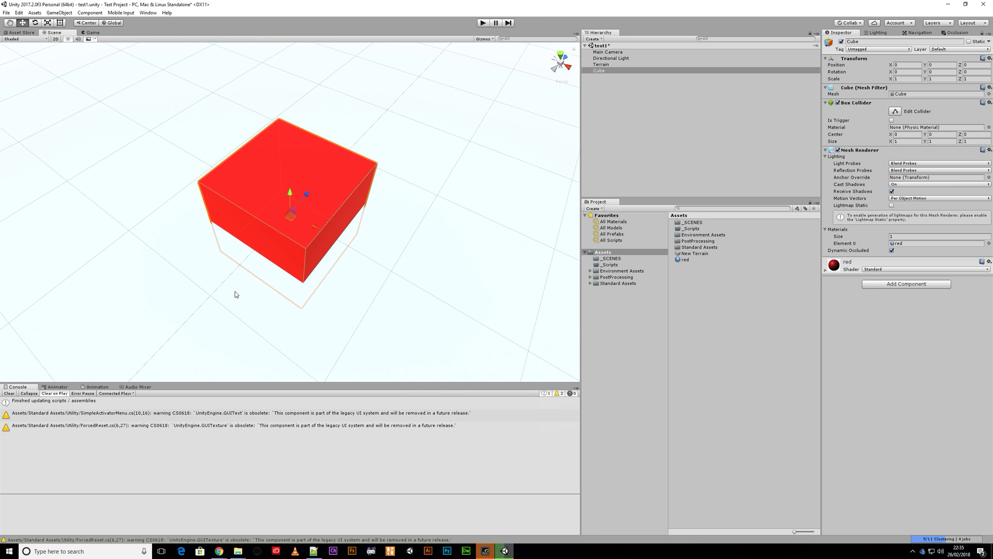
scroll(279, 240, "down", 10)
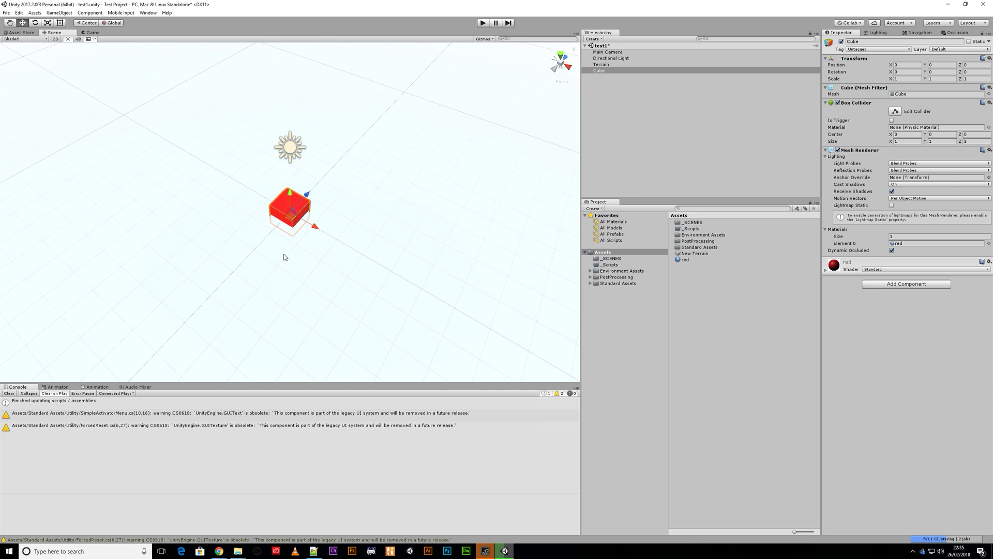
scroll(291, 258, "down", 10)
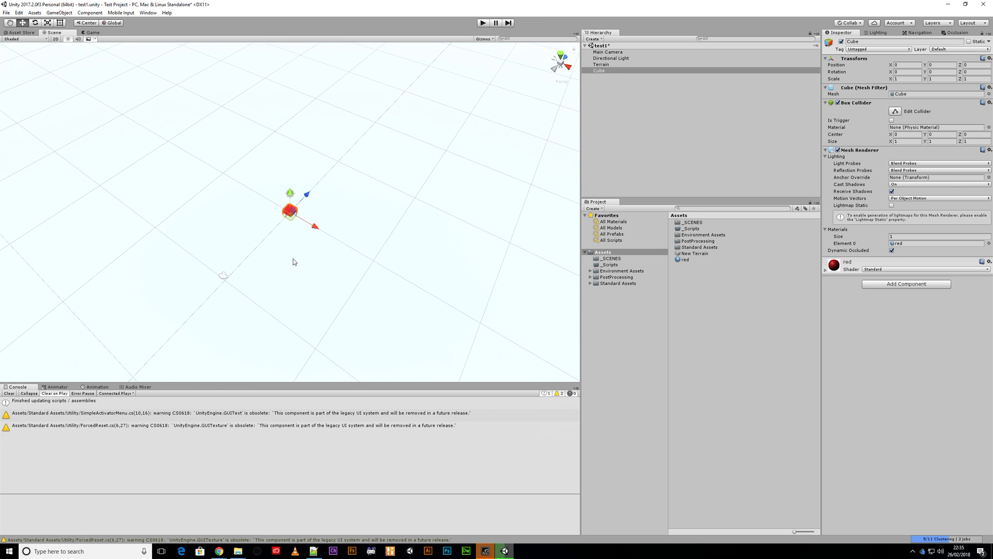
scroll(294, 262, "down", 8)
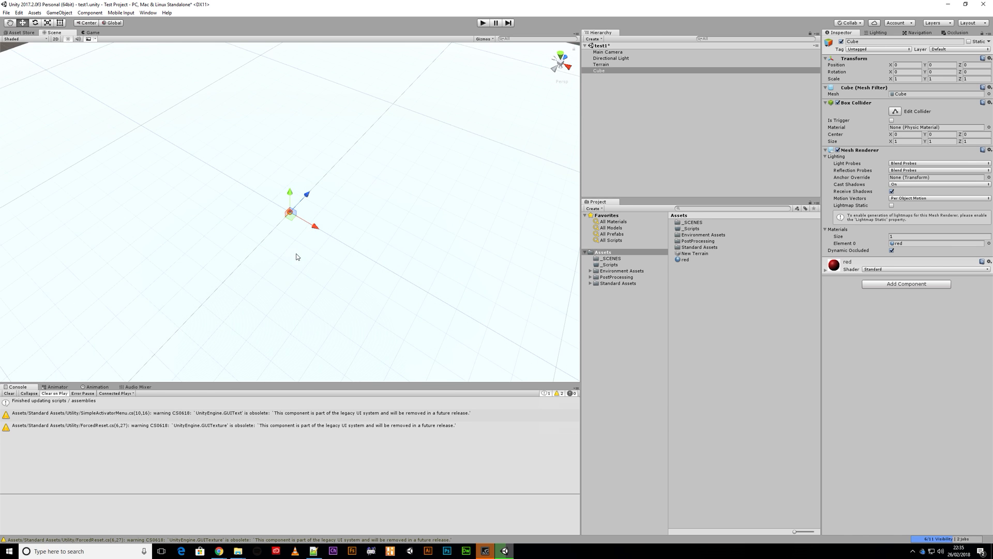
scroll(295, 258, "down", 8)
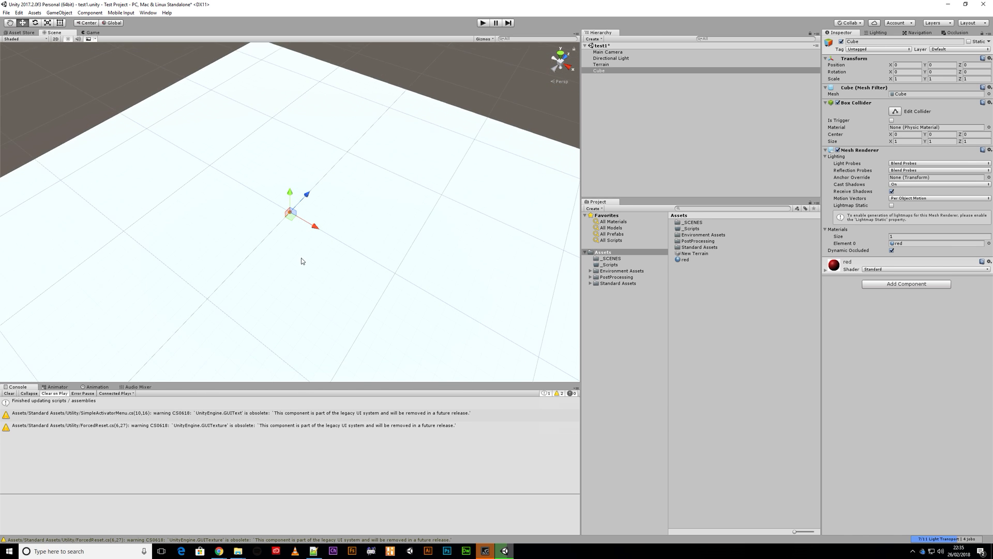
middle_click_drag(307, 258, 315, 187)
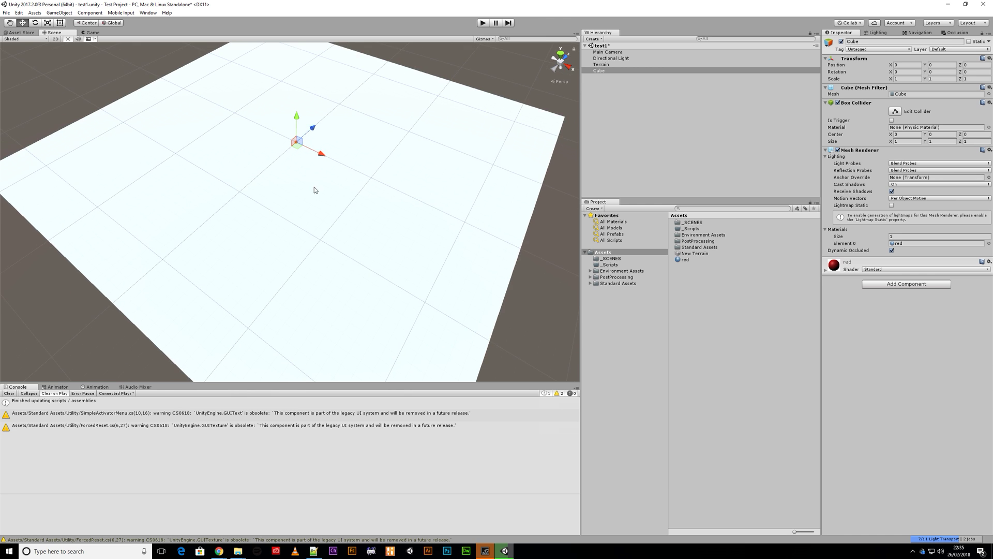
Step: Activate the terrain's Paint Texture tool, try several round brushes, and choose the first soft round brush
left_click(607, 65)
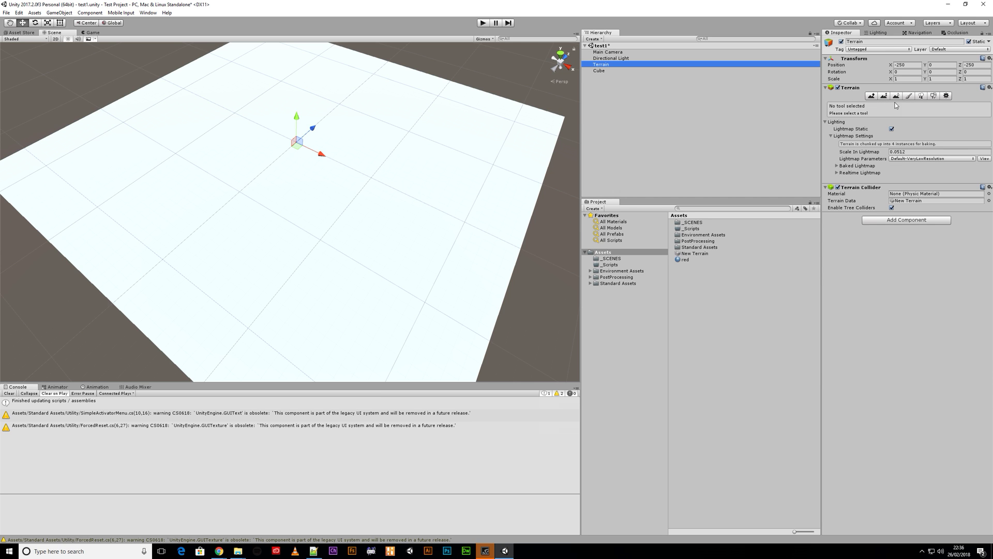
left_click(911, 97)
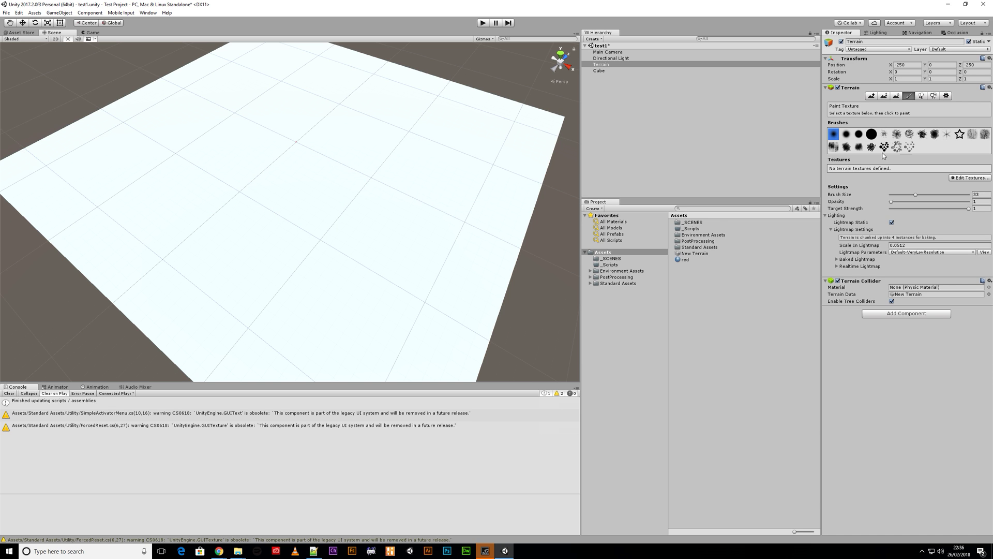
left_click(870, 135)
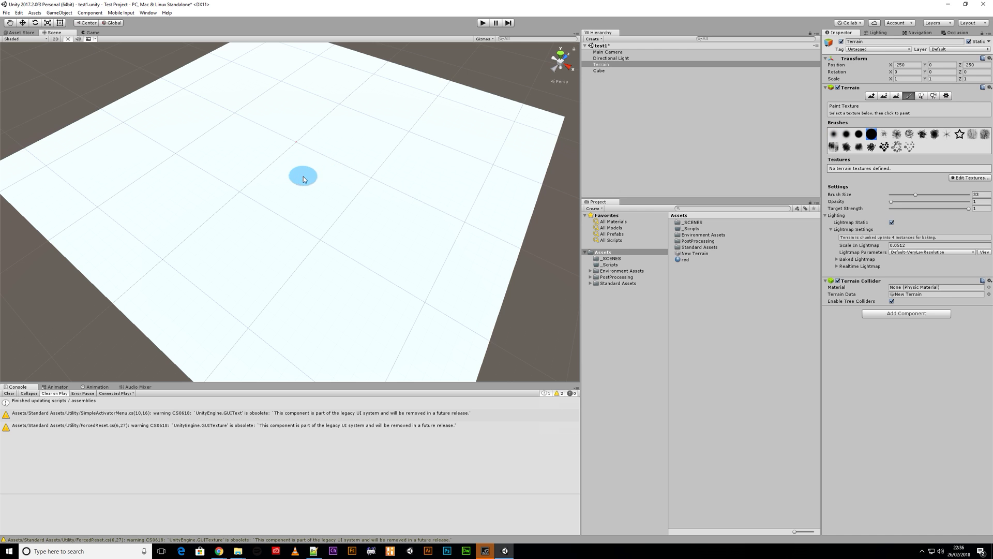
left_click(848, 136)
left_click(874, 133)
left_click(833, 135)
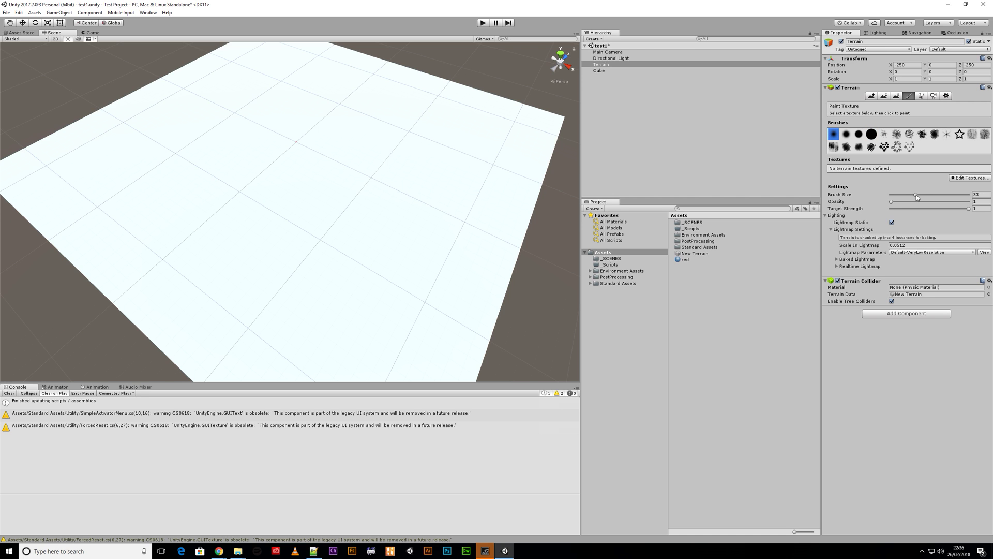
Step: Set the texture brush size to 100 and its opacity to about 51, keeping the target strength at 1
left_click_drag(915, 194, 976, 195)
left_click(901, 202)
left_click_drag(956, 208, 931, 209)
Step: Start adding a terrain texture and choose the Grass 04 diffuse image from the enlarged texture thumbnails as its albedo
left_click(961, 180)
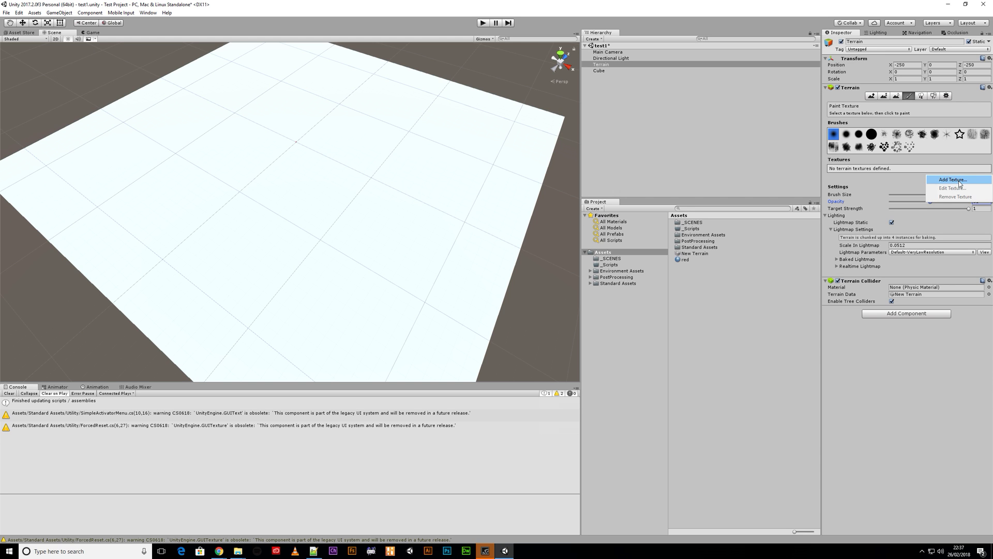
left_click(954, 180)
left_click(45, 54)
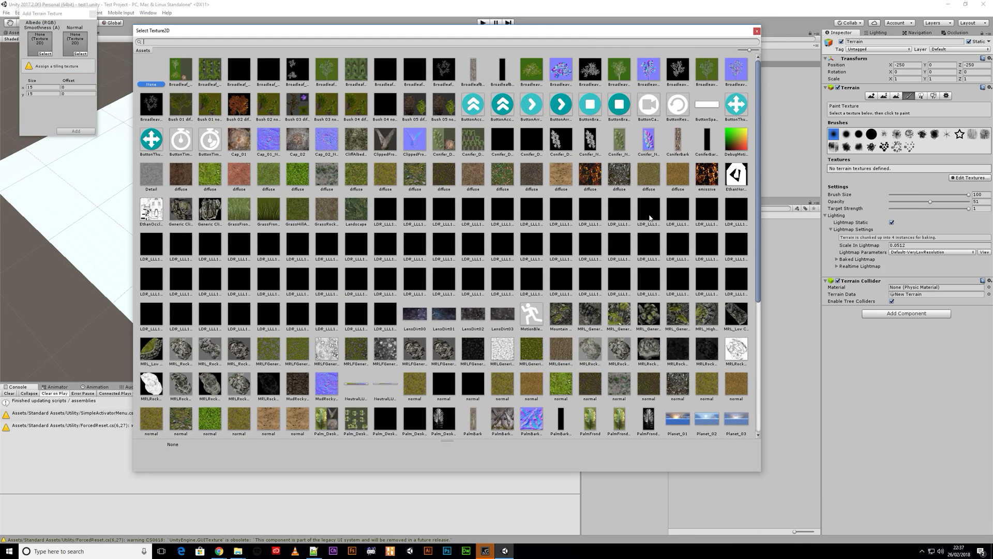
mouse_move(749, 49)
left_mouse_down()
mouse_move(734, 52)
mouse_move(754, 62)
left_mouse_up()
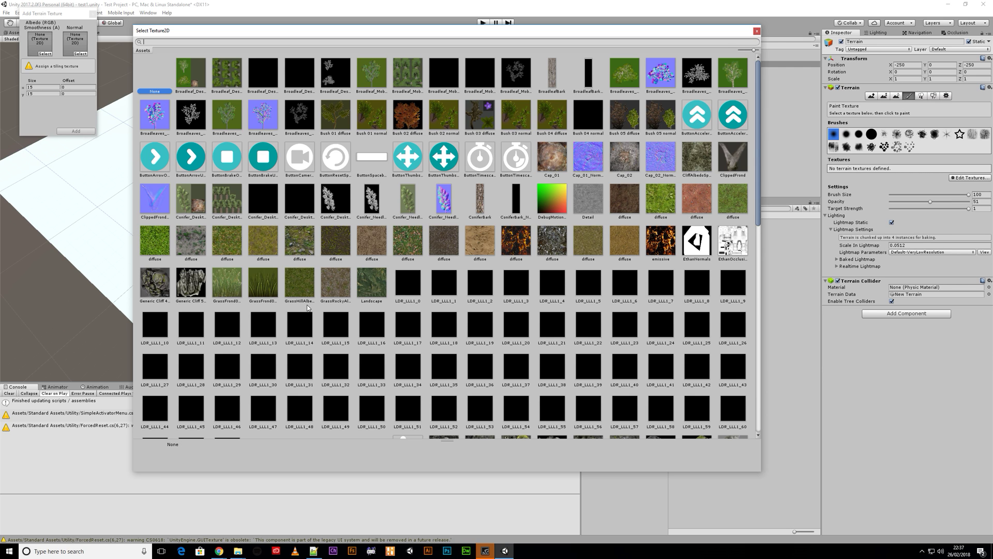
left_click(732, 209)
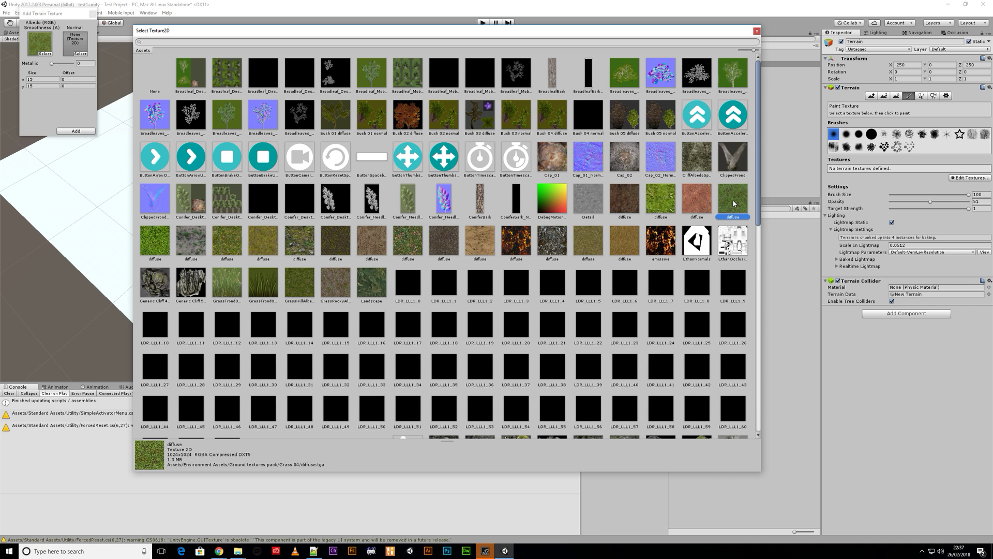
Step: Assign the Dry ground normal image as the new terrain texture's normal map
left_click(80, 53)
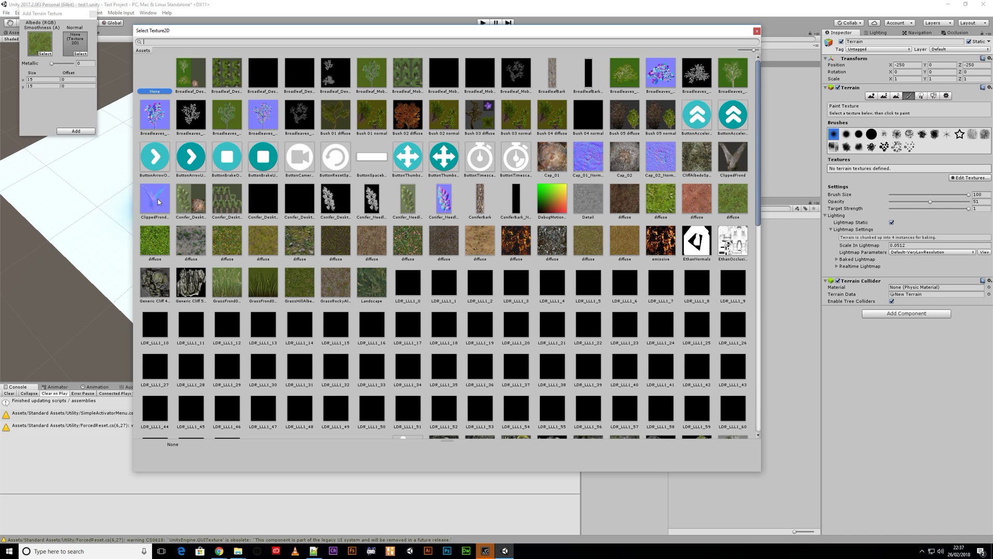
scroll(480, 315, "down", 1)
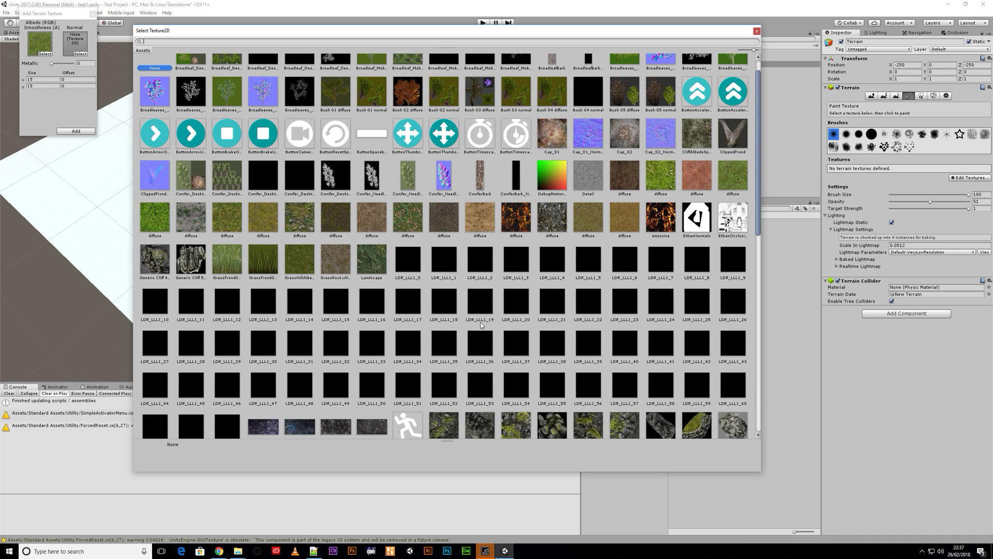
scroll(481, 324, "down", 3)
scroll(483, 322, "down", 3)
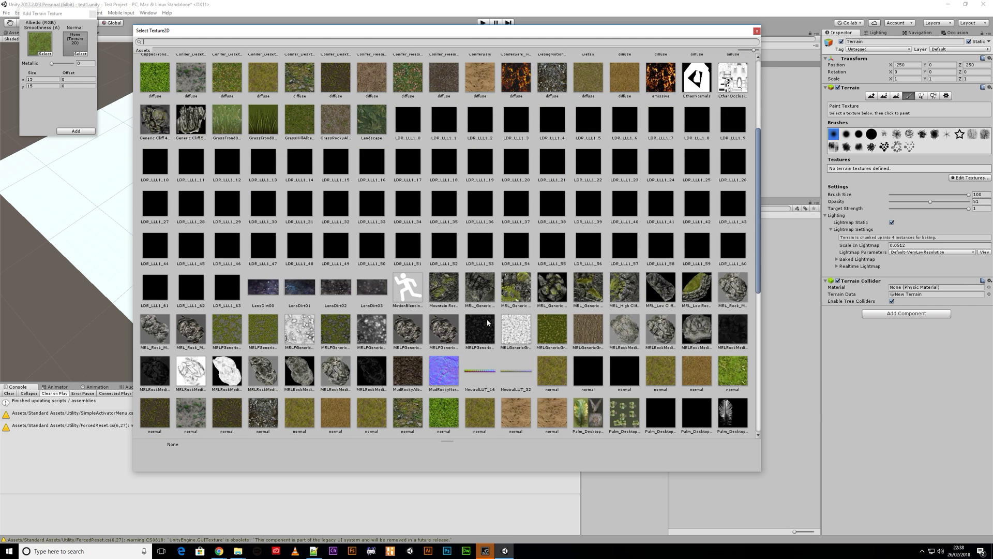
scroll(495, 318, "down", 3)
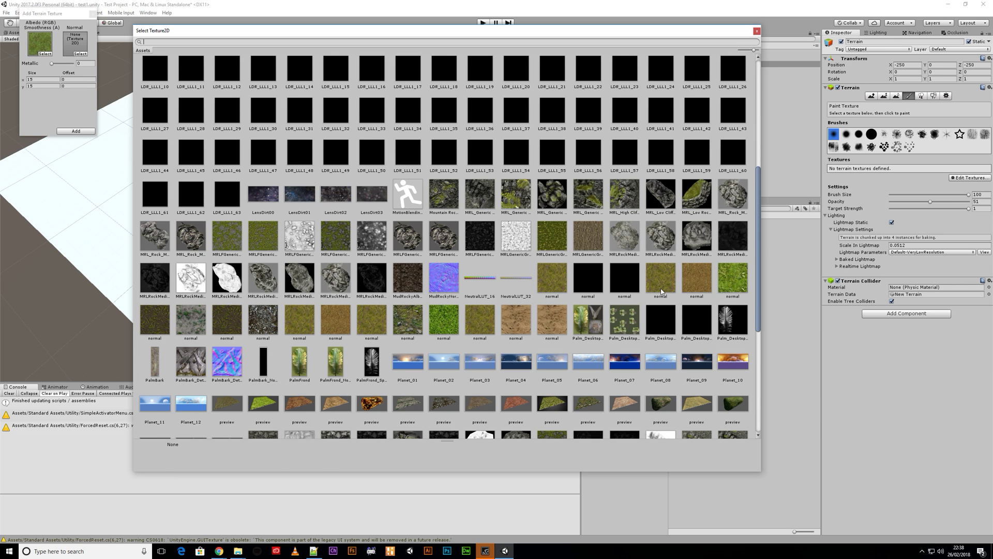
left_click(661, 279)
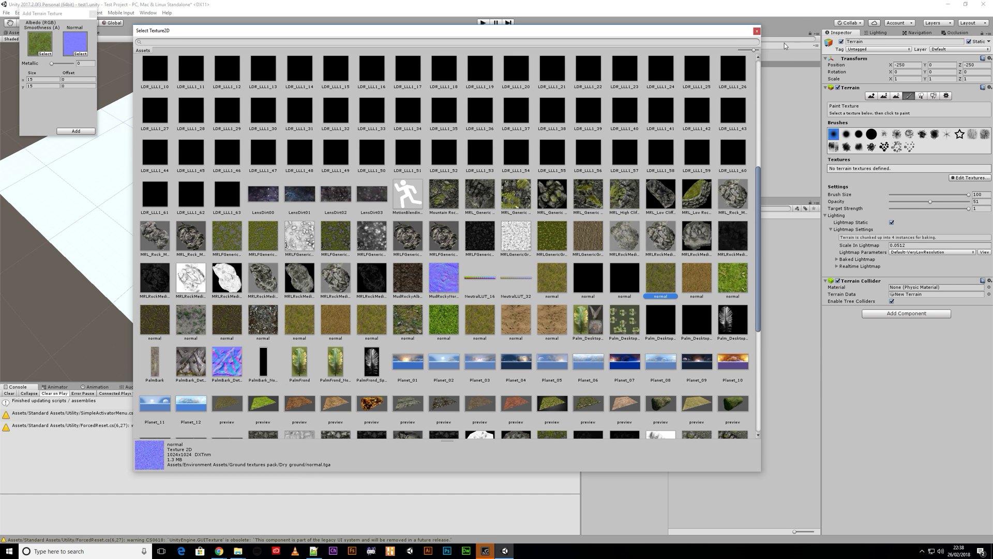
Step: Compare the diffuse and normal images, replace the normal map with the Ground & weeds one, and close the texture selector
scroll(660, 289, "up", 5)
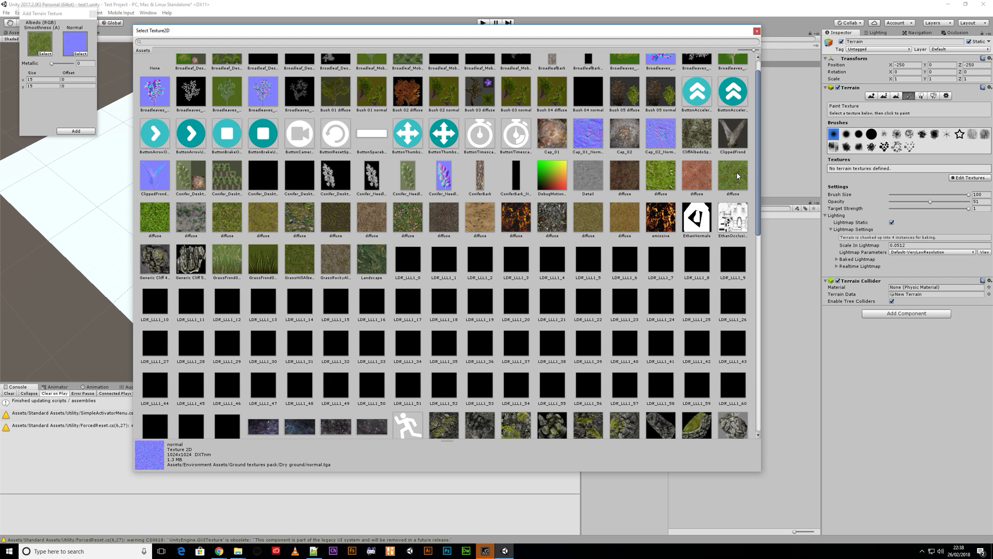
scroll(738, 175, "down", 4)
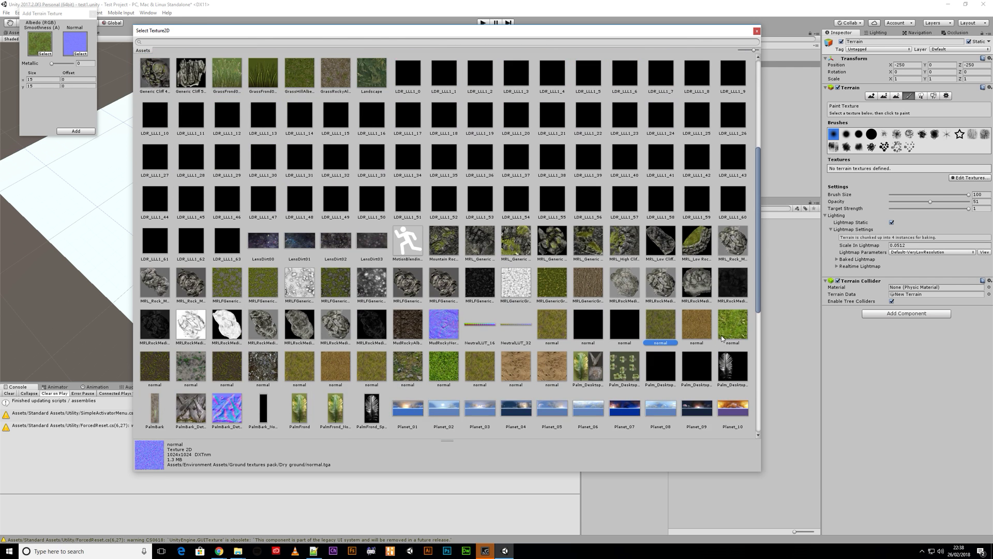
left_click(486, 372)
scroll(747, 137, "up", 3)
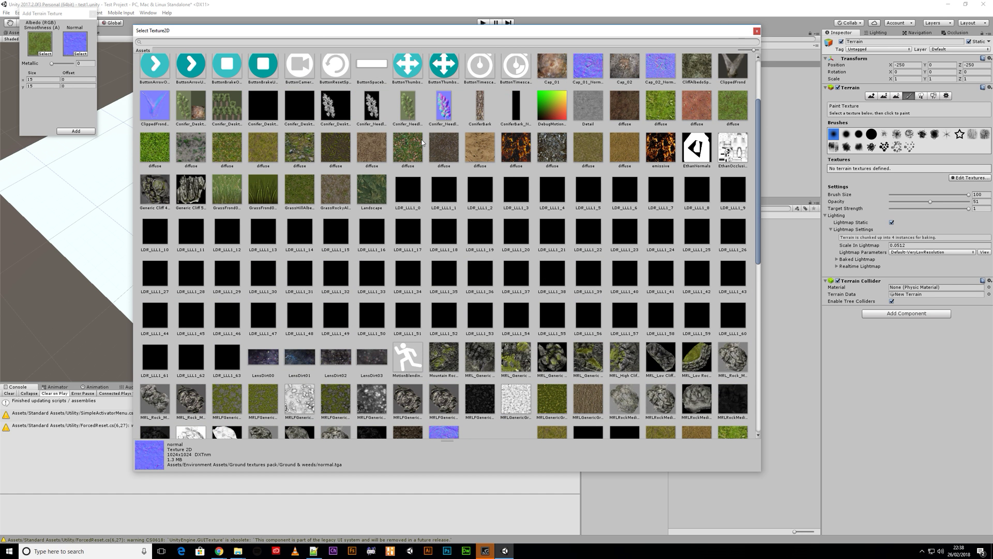
left_click(756, 31)
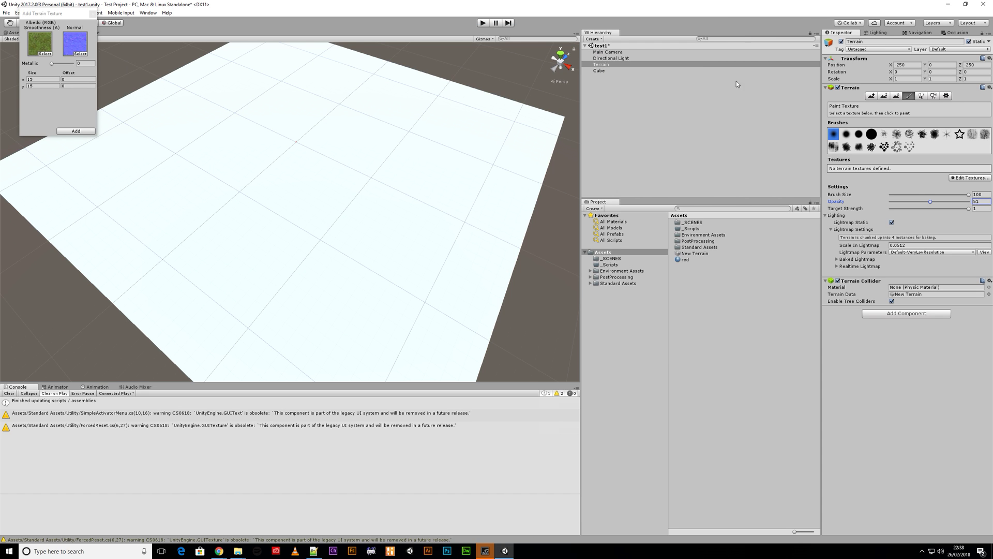
Step: Open the Grass 01 folder inside Environment Assets' Ground textures pack in the project assets
left_click(591, 272)
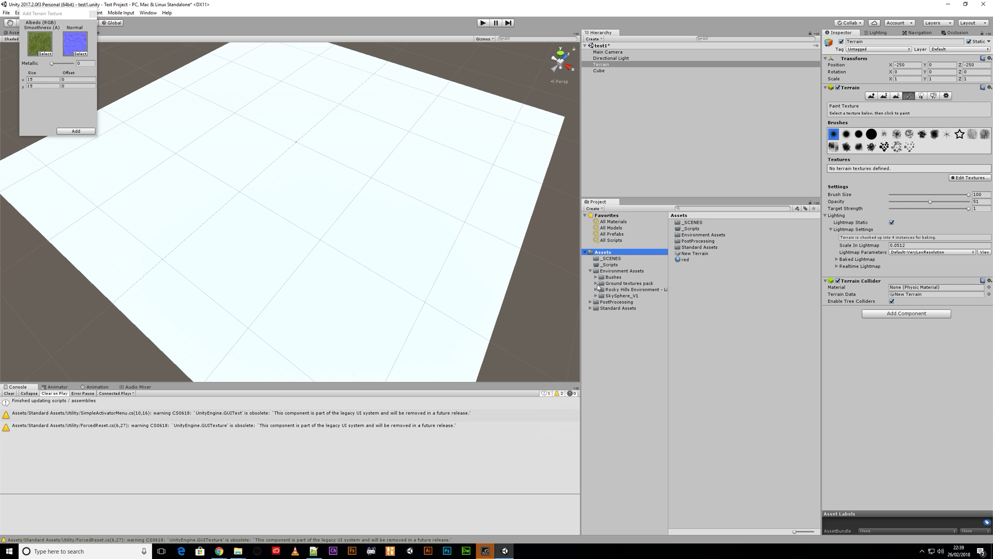
left_click(596, 284)
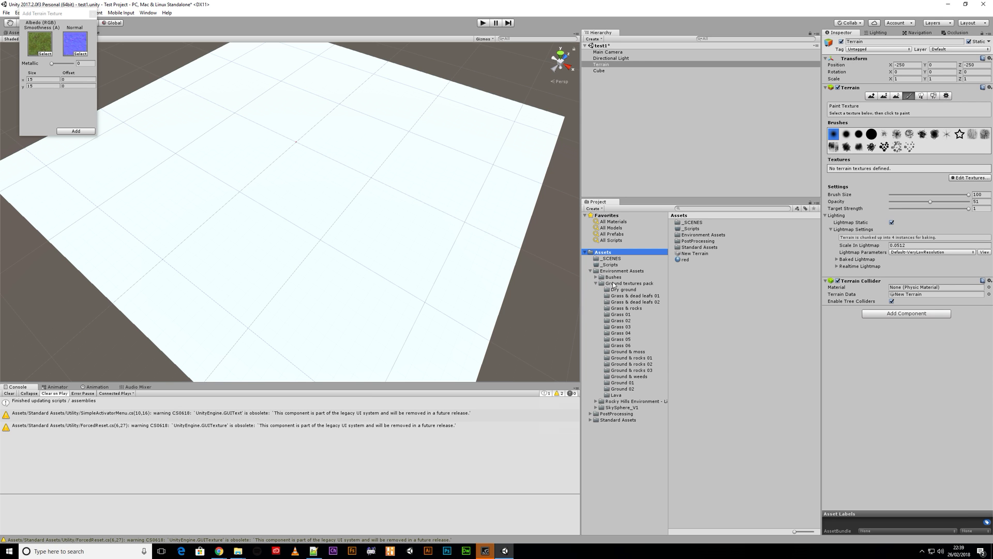
left_click(616, 315)
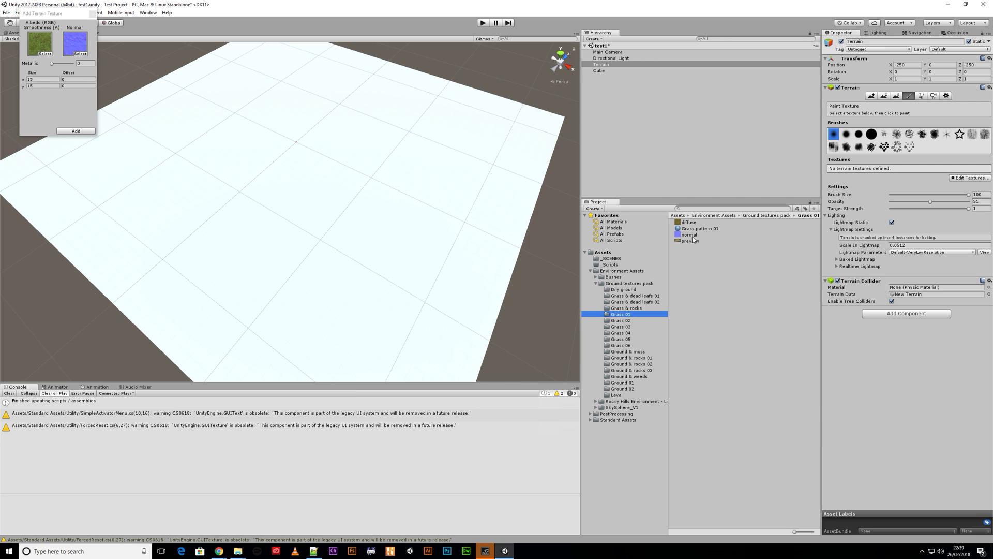
Step: Assign the diffuse and normal images from the Grass 02 folder to the new terrain texture's albedo and normal slots
left_click(628, 321)
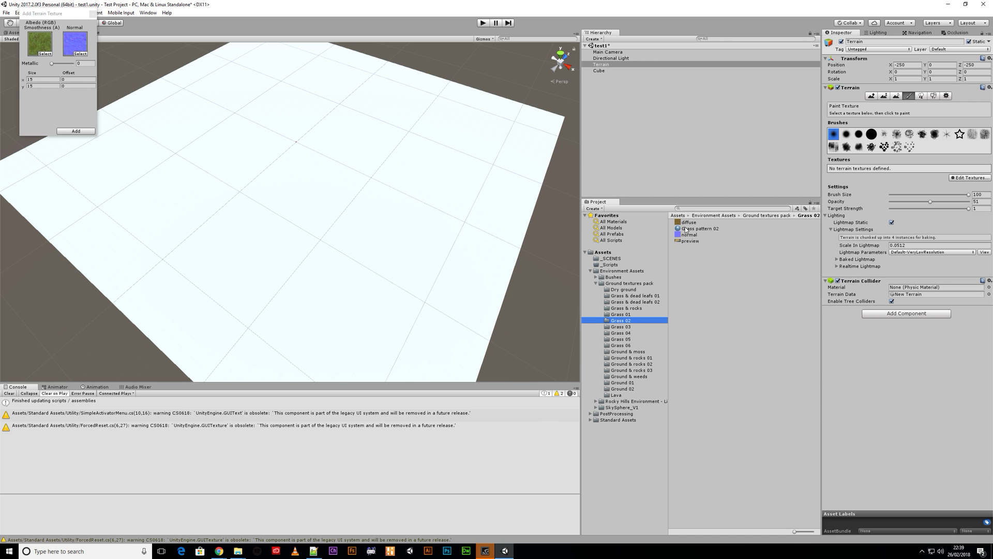
left_click_drag(690, 223, 42, 45)
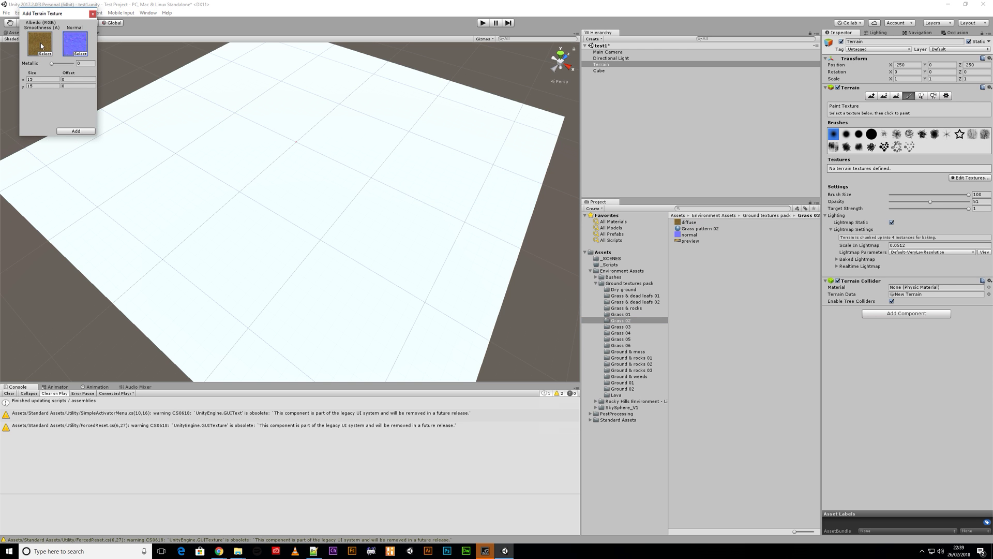
left_click_drag(688, 234, 75, 44)
Step: Assign Grass 01's diffuse and normal images to the texture's albedo and normal slots and add it to the terrain
left_click(633, 314)
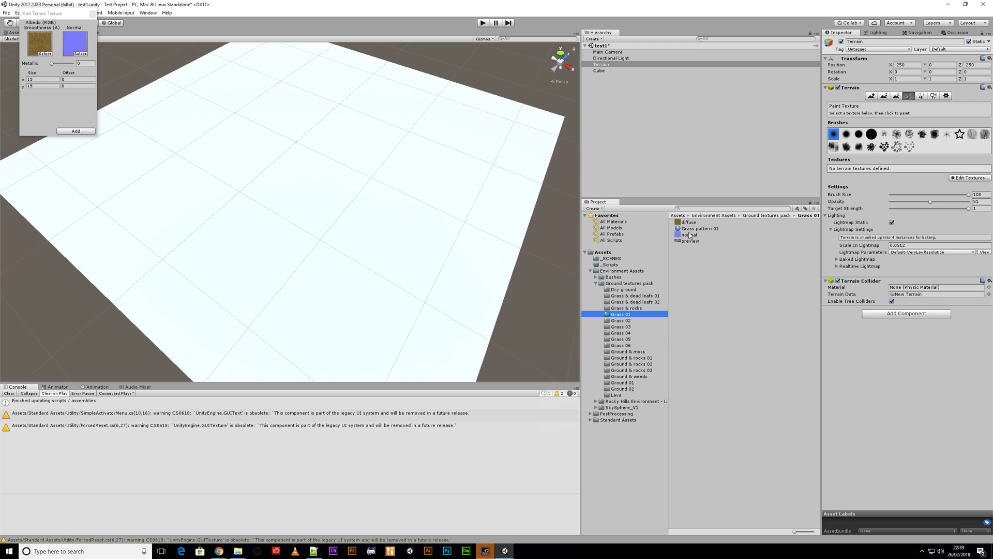
left_click_drag(682, 222, 40, 44)
left_click_drag(684, 236, 70, 46)
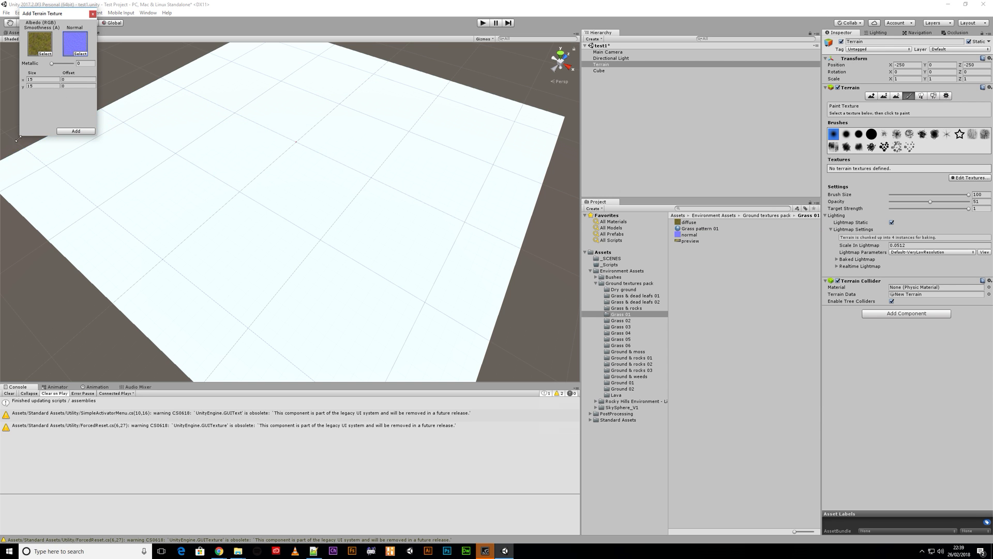
left_click(68, 131)
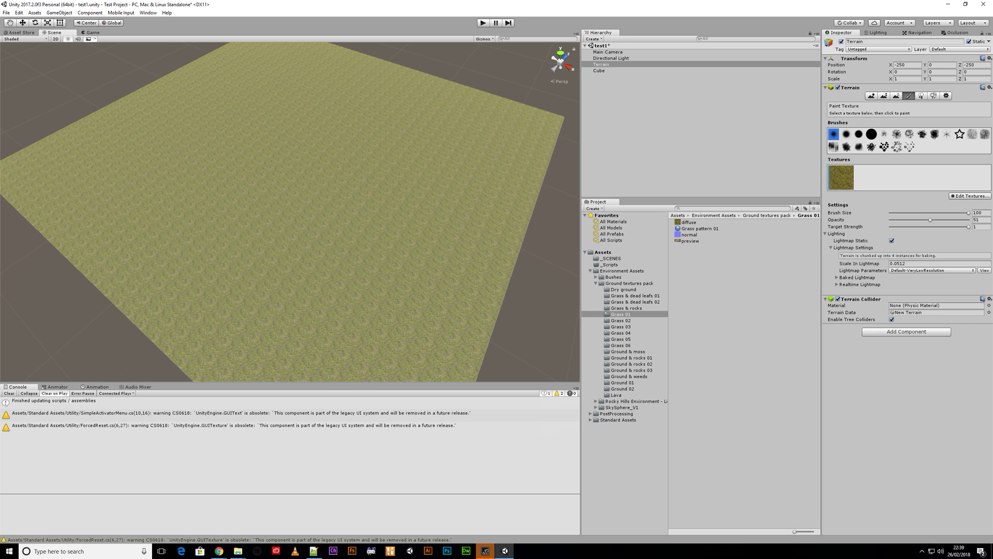
Step: Add a second terrain texture using Grass 02's diffuse image as albedo and its normal image as the normal map
left_click(967, 195)
left_click(963, 199)
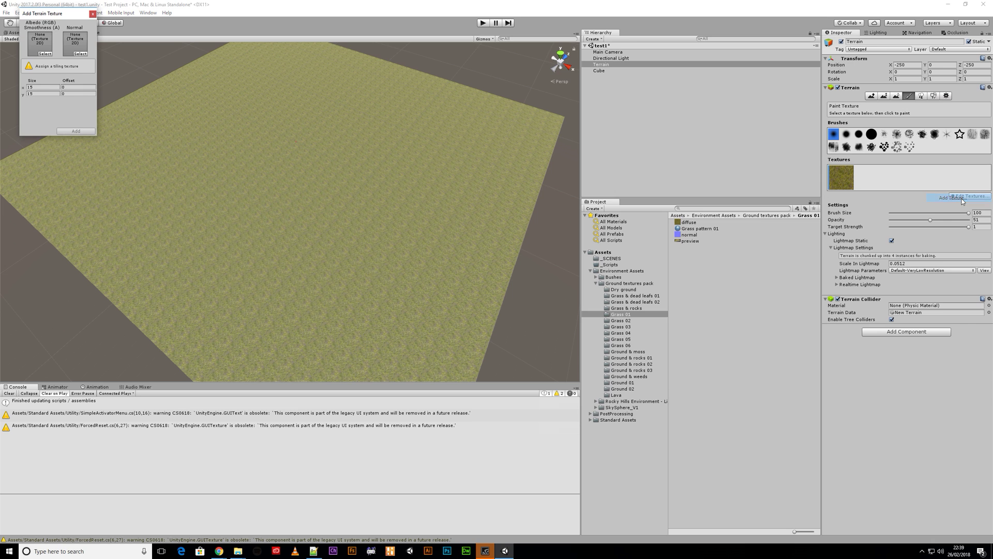
left_click(627, 322)
left_click_drag(689, 221, 39, 46)
left_click_drag(694, 234, 78, 46)
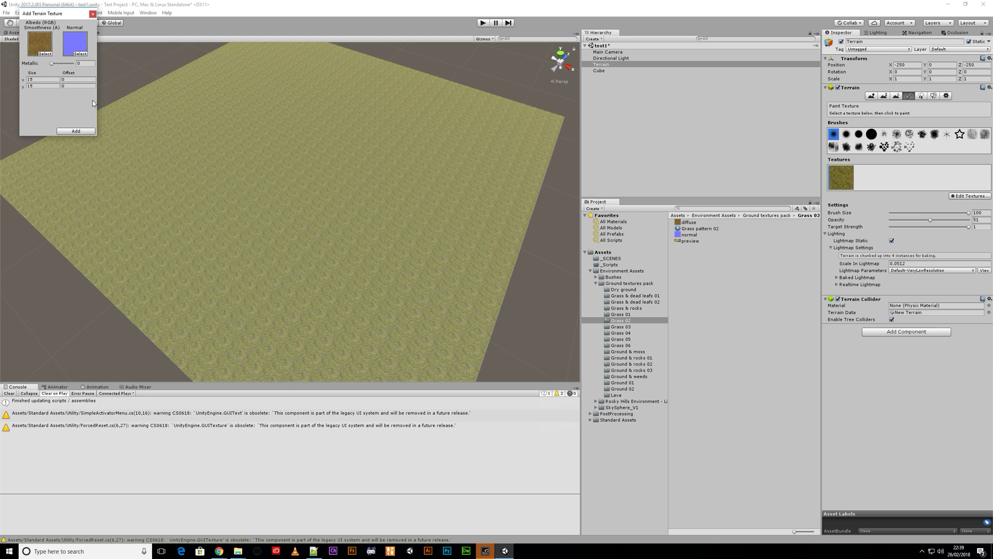
left_click(83, 131)
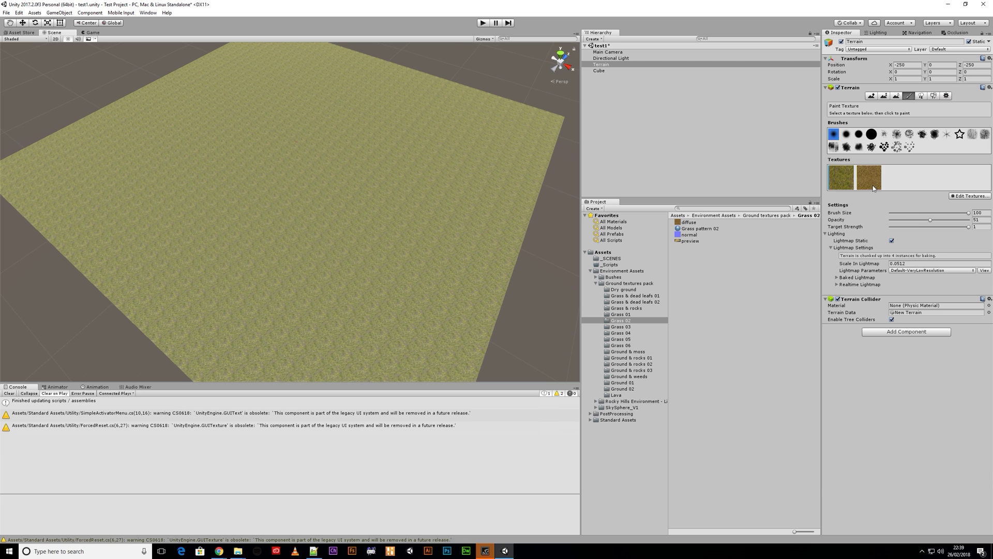
Step: Paint irregular patches of the second, brown grass texture over the terrain's middle with brush size 67 and opacity 45
left_click(869, 181)
mouse_move(921, 216)
left_mouse_down()
mouse_move(944, 216)
mouse_move(923, 224)
left_mouse_up()
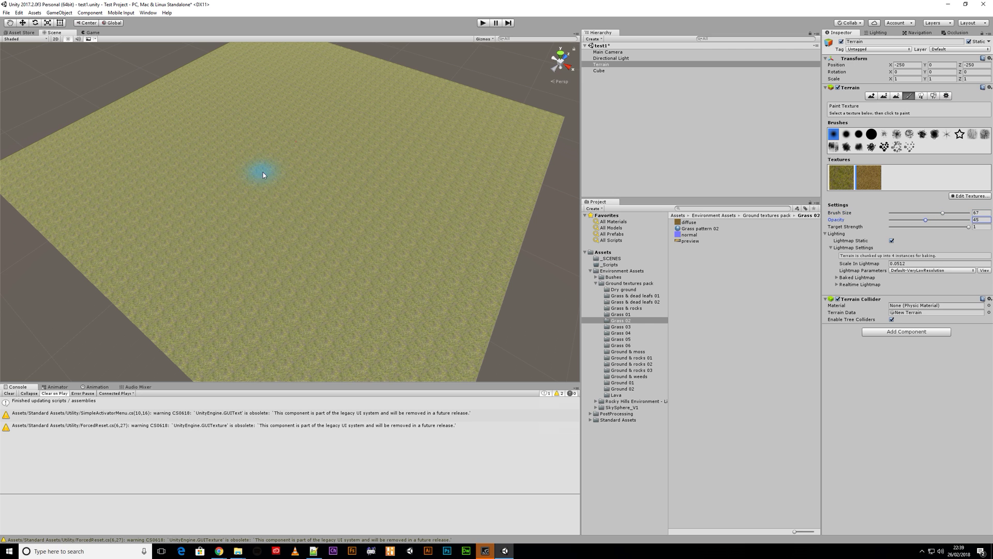
mouse_move(359, 191)
left_mouse_down()
mouse_move(329, 210)
mouse_move(383, 287)
left_mouse_up()
left_click_drag(179, 128, 160, 131)
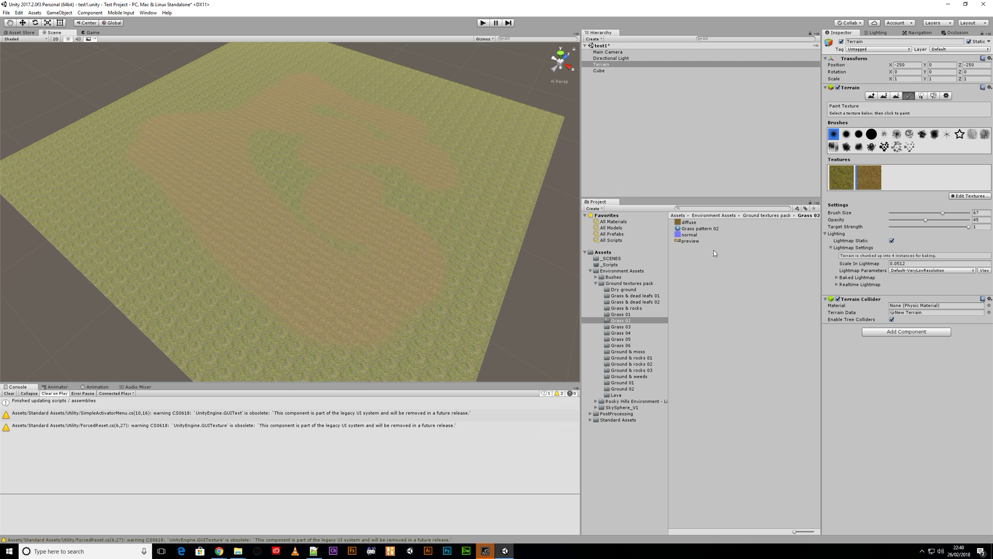
Step: Enlarge the project thumbnails, compare the Grass 03, 04 and 05 texture folders, and open Grass 04
left_click(627, 327)
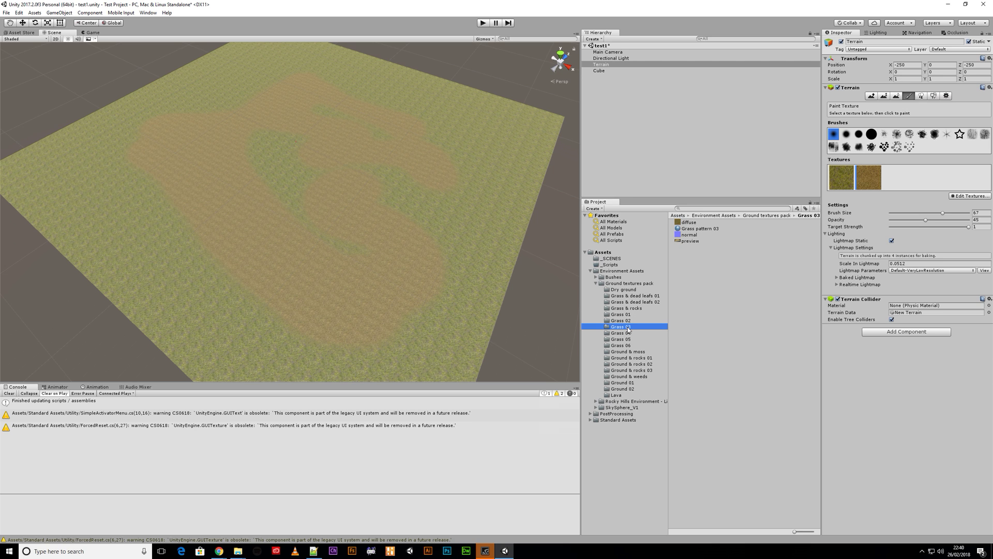
left_click(628, 333)
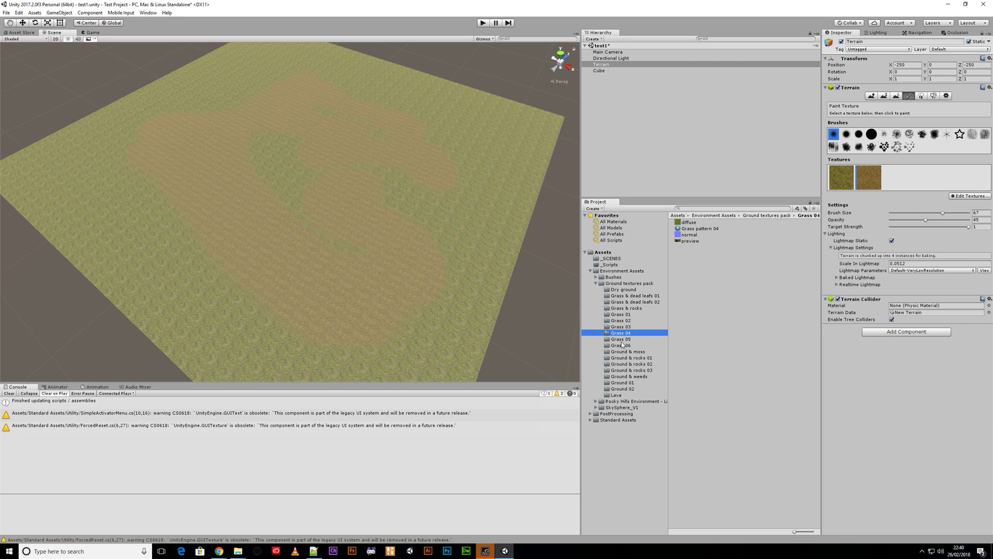
left_click(806, 531)
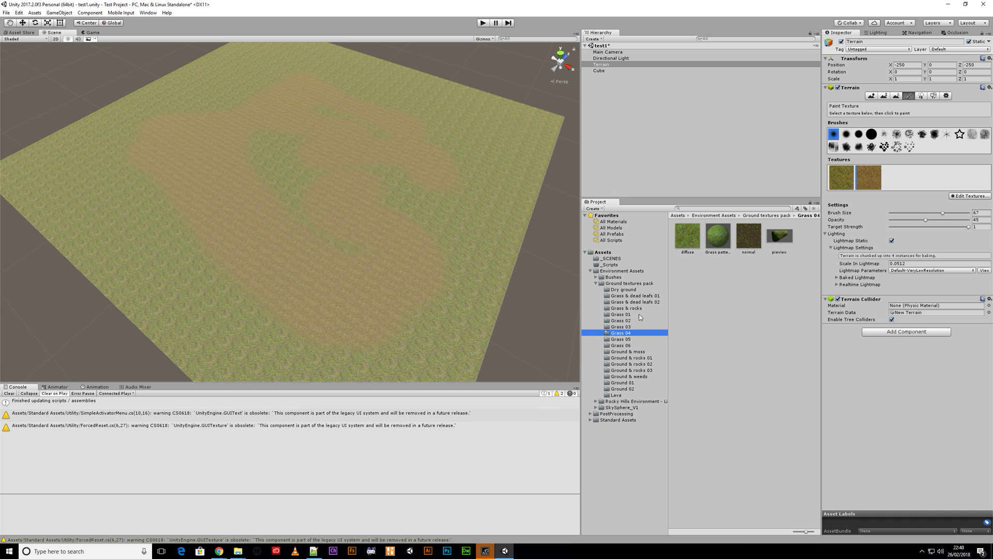
left_click(627, 340)
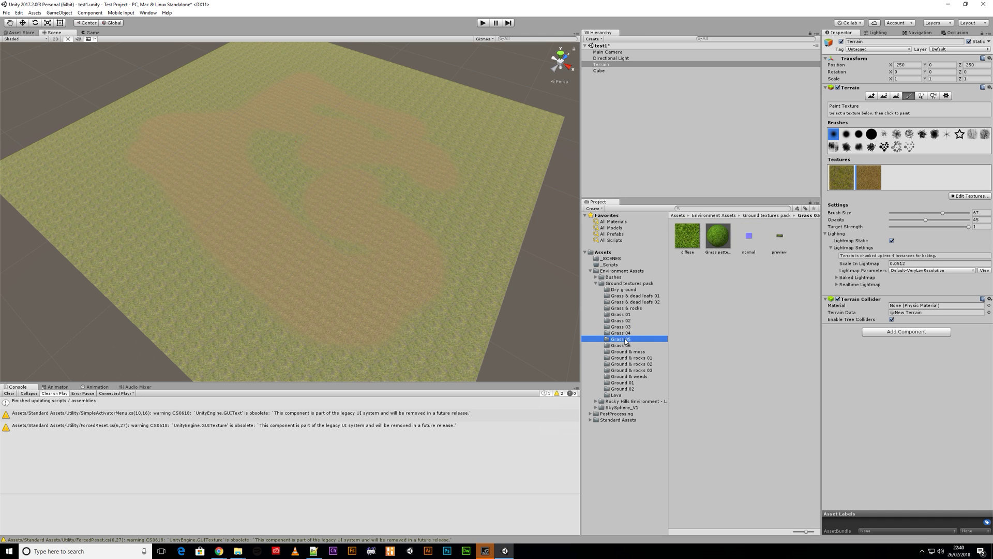
left_click(628, 328)
left_click(629, 332)
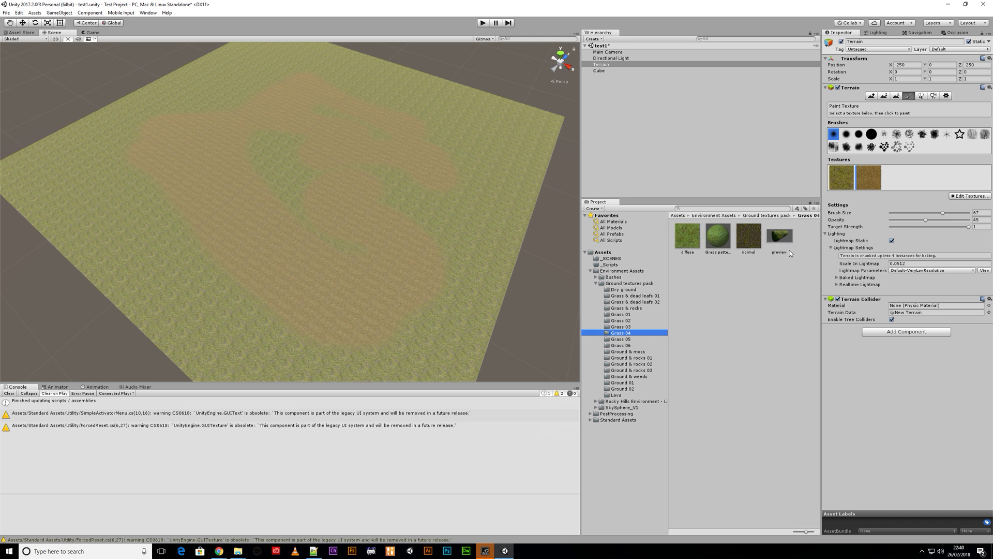
left_click(970, 196)
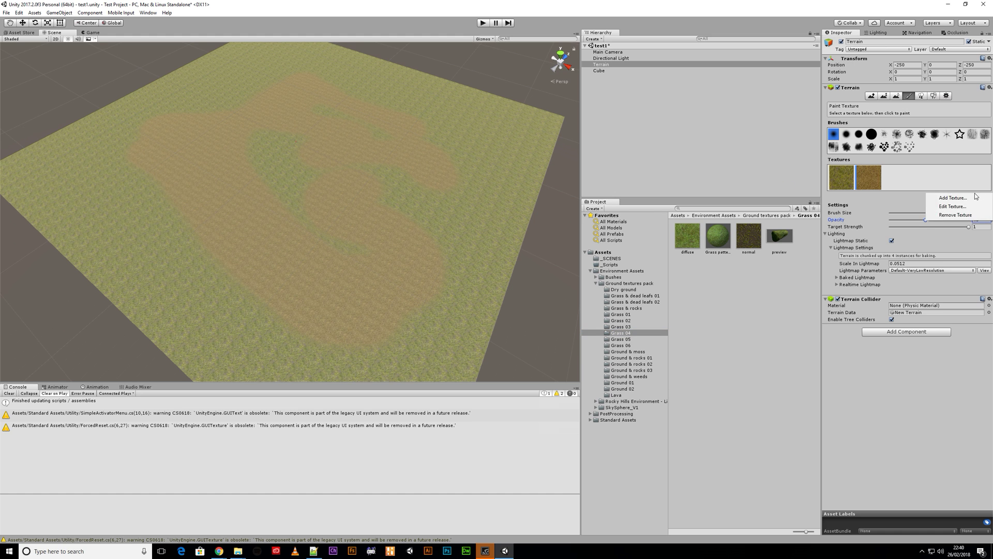
left_click(961, 207)
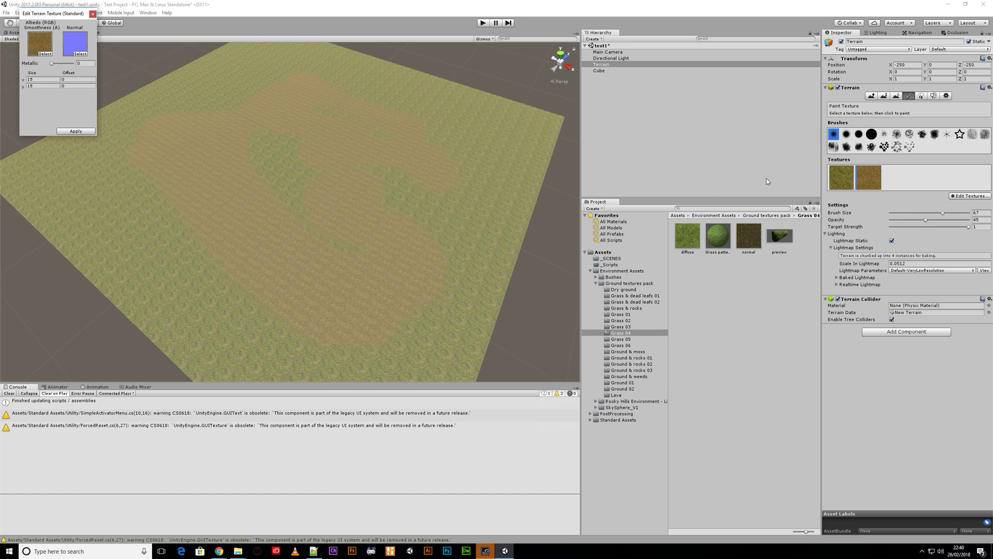
left_click(93, 14)
Step: Add a third terrain texture using Grass 04's diffuse image as albedo and its normal image as the normal map
left_click(966, 196)
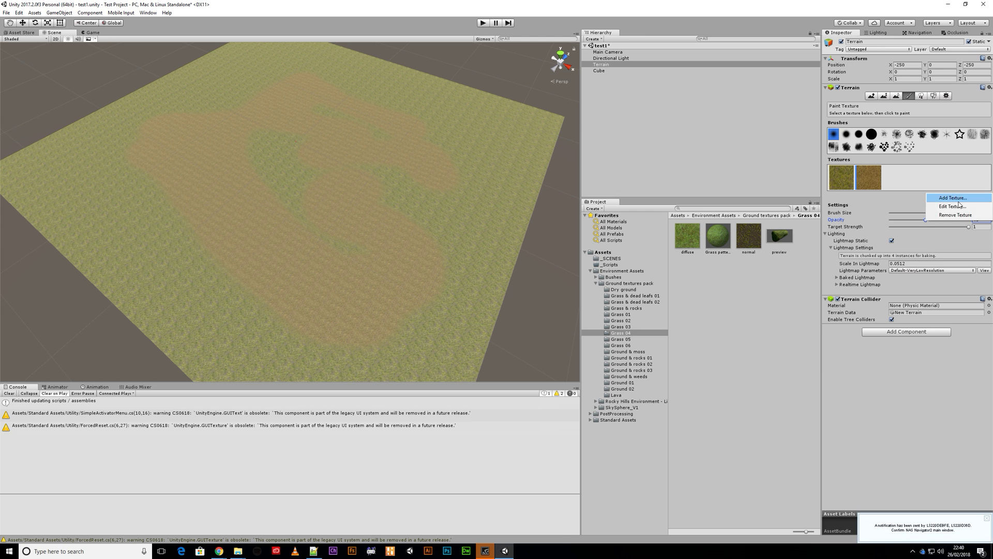
left_click(953, 198)
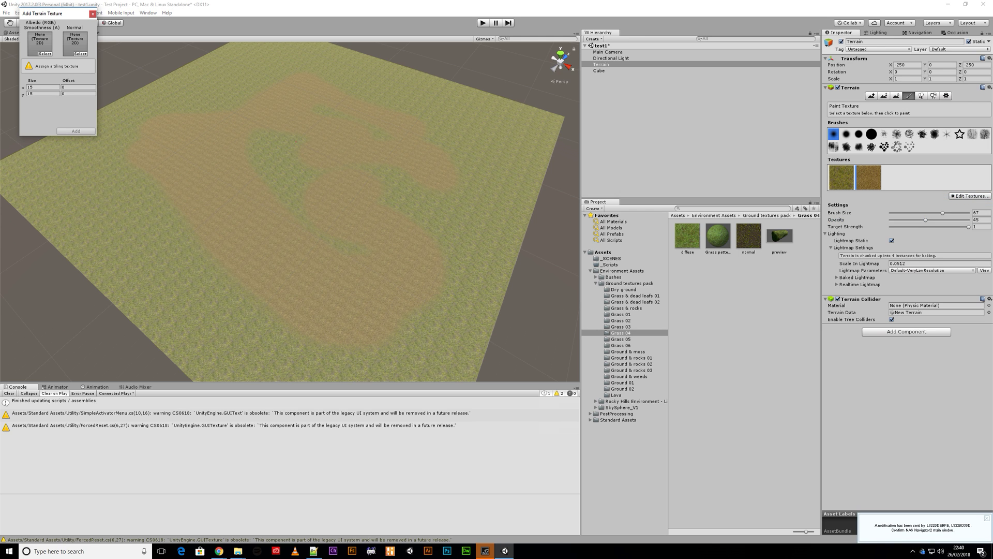
left_click_drag(688, 237, 42, 47)
left_click_drag(748, 235, 76, 45)
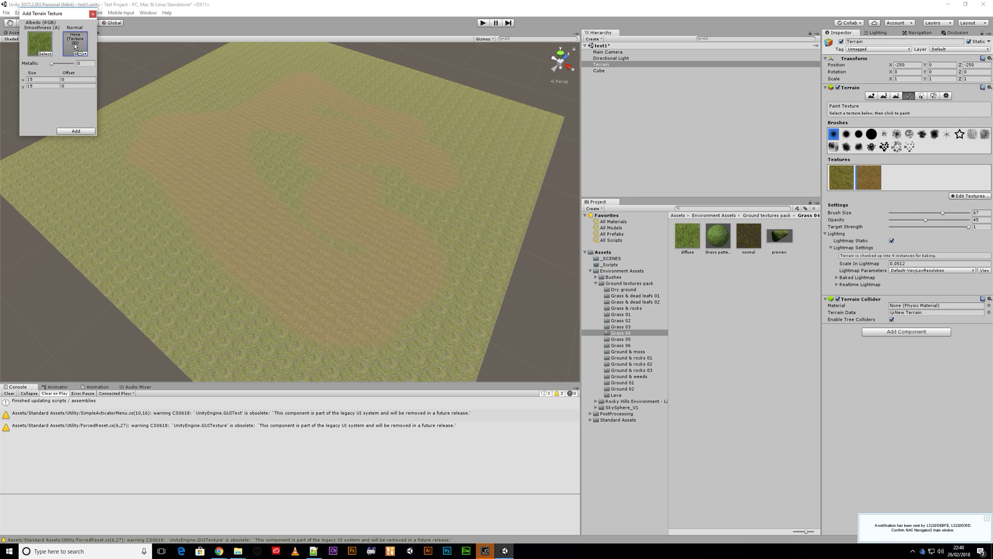
left_click(76, 131)
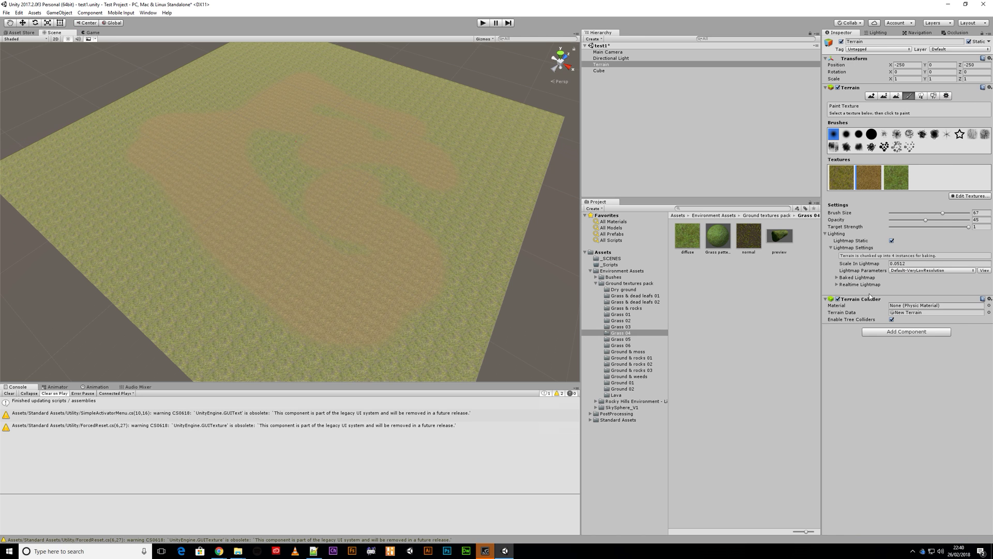
Step: Try Paint Height strokes across the terrain's brown middle with brush size 67, opacity 45 and target height 10
right_click_drag(373, 254, 357, 162)
middle_click_drag(461, 301, 404, 160)
right_click_drag(403, 161, 377, 197)
middle_click_drag(377, 197, 460, 221)
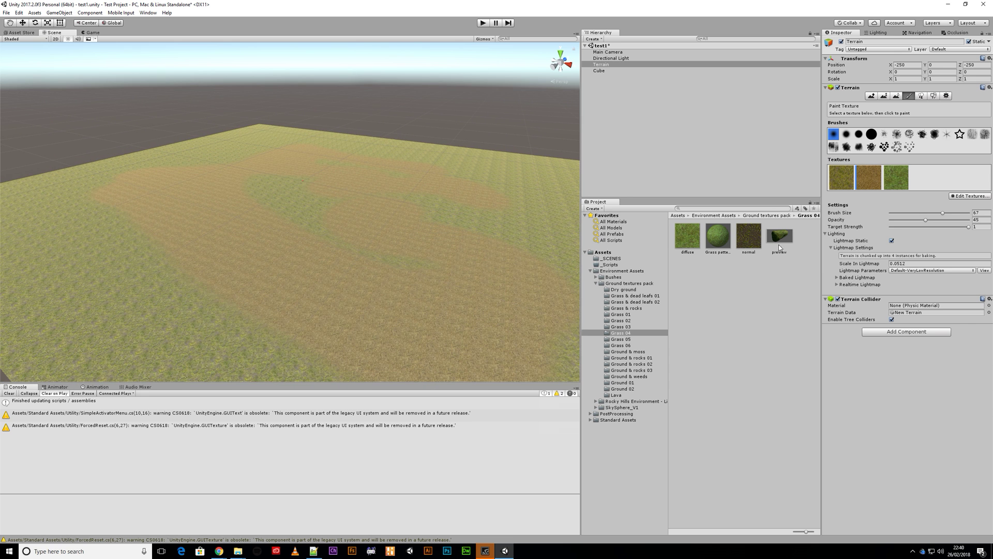
left_click(871, 96)
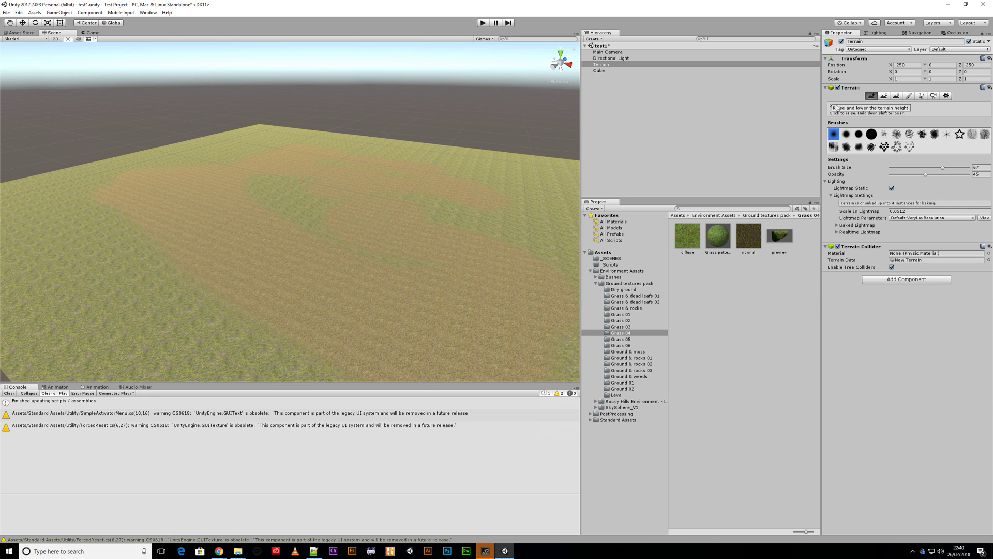
left_click(885, 97)
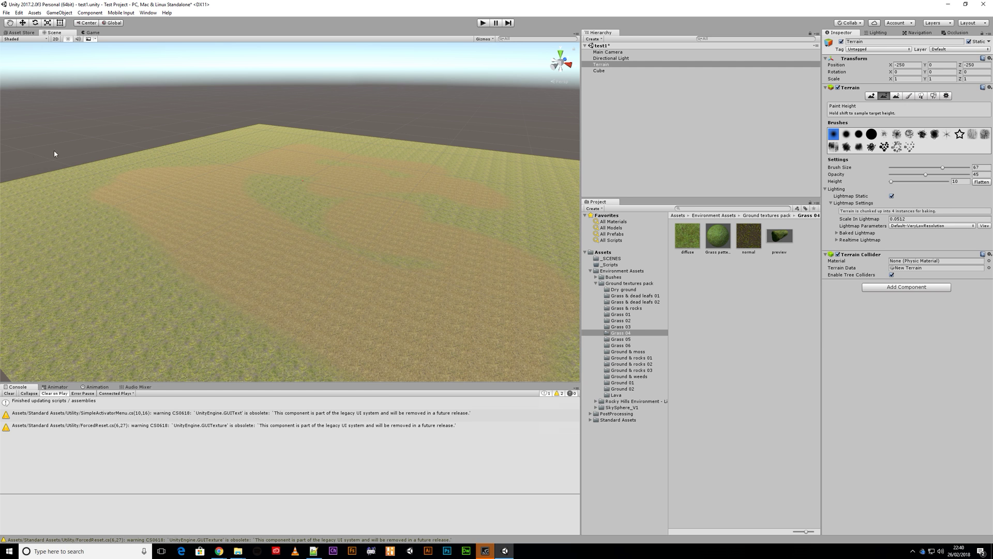
scroll(342, 246, "down", 3)
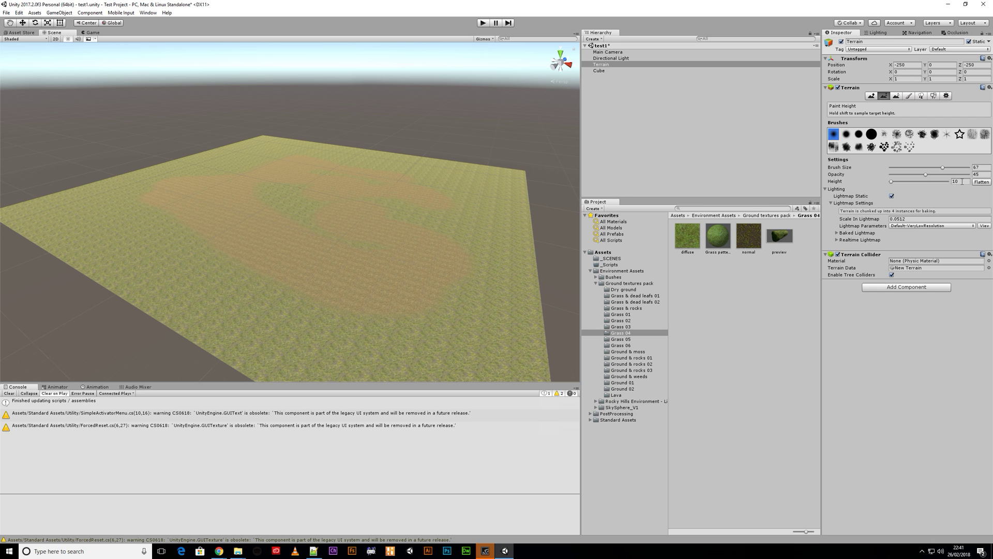
mouse_move(362, 224)
left_mouse_down()
mouse_move(432, 218)
mouse_move(308, 187)
mouse_move(296, 164)
mouse_move(469, 196)
mouse_move(375, 177)
left_mouse_up()
mouse_move(282, 220)
left_mouse_down()
mouse_move(436, 249)
mouse_move(450, 274)
left_mouse_up()
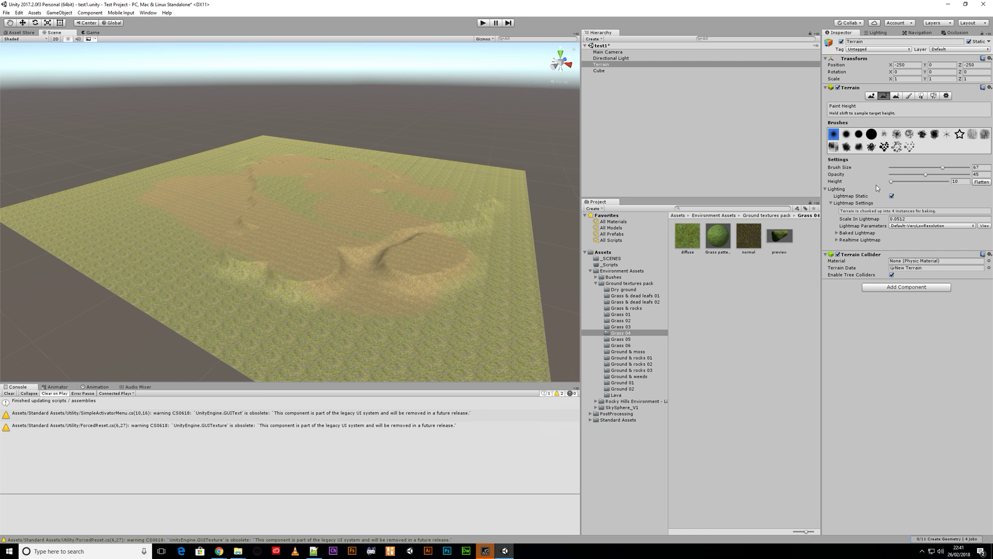
Step: Flatten the whole terrain to height 10 and set its Y position to -10
left_click(982, 182)
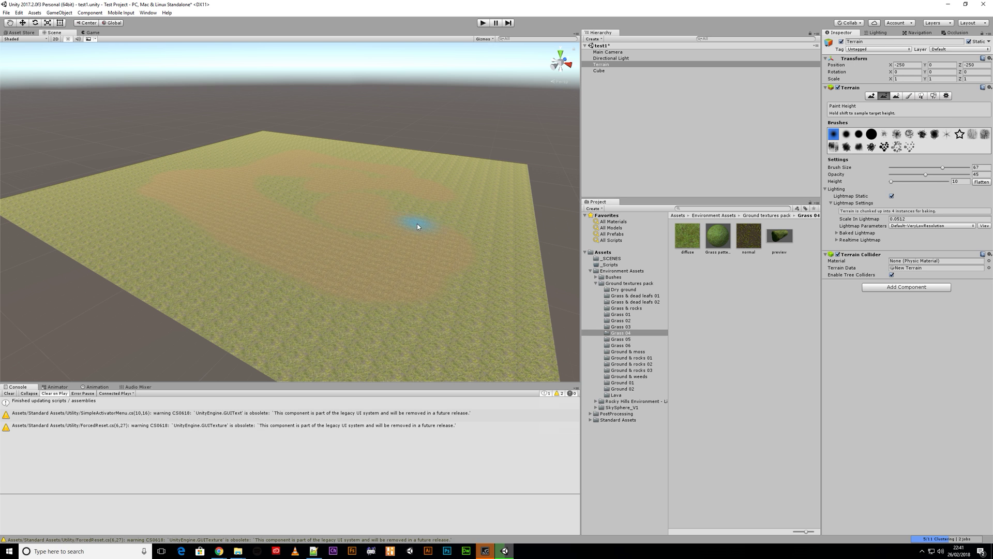
left_click(937, 63)
type("-10")
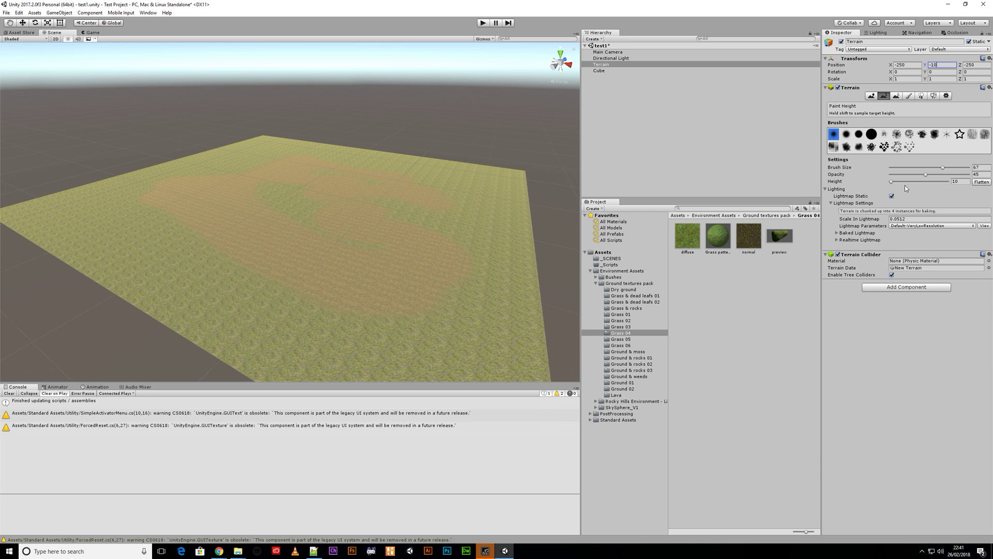
Step: Raise the middle of the terrain with brush size 67 and opacity 45, and undo the strokes that form steep peaks
left_click(871, 96)
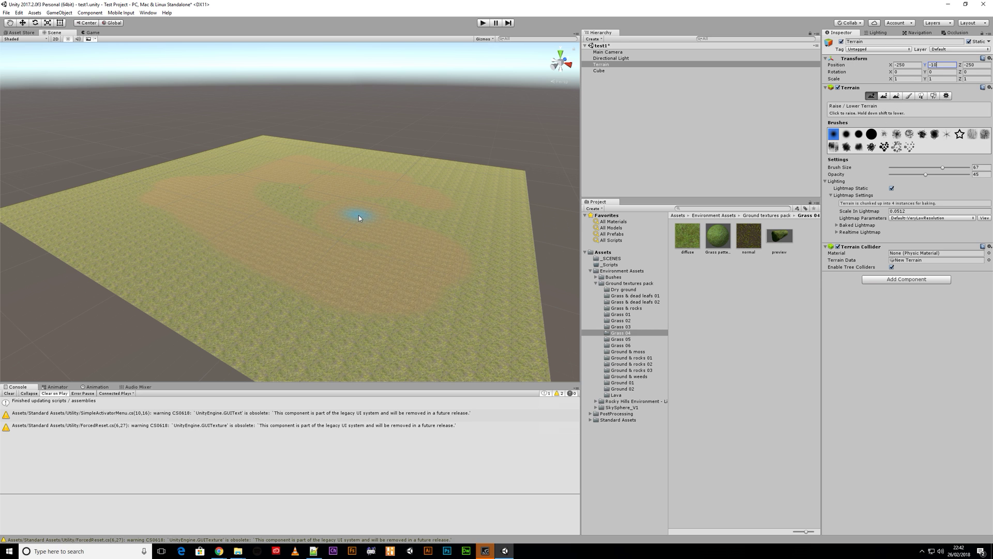
mouse_move(360, 217)
left_mouse_down()
mouse_move(383, 227)
mouse_move(411, 218)
mouse_move(404, 209)
mouse_move(457, 242)
mouse_move(333, 277)
mouse_move(259, 195)
left_mouse_up()
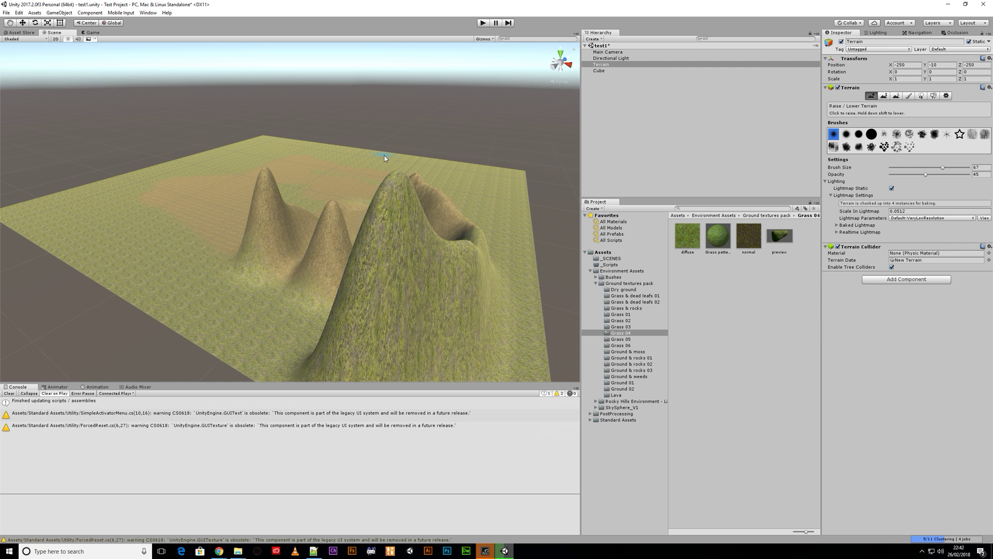
key("ctrl+z")
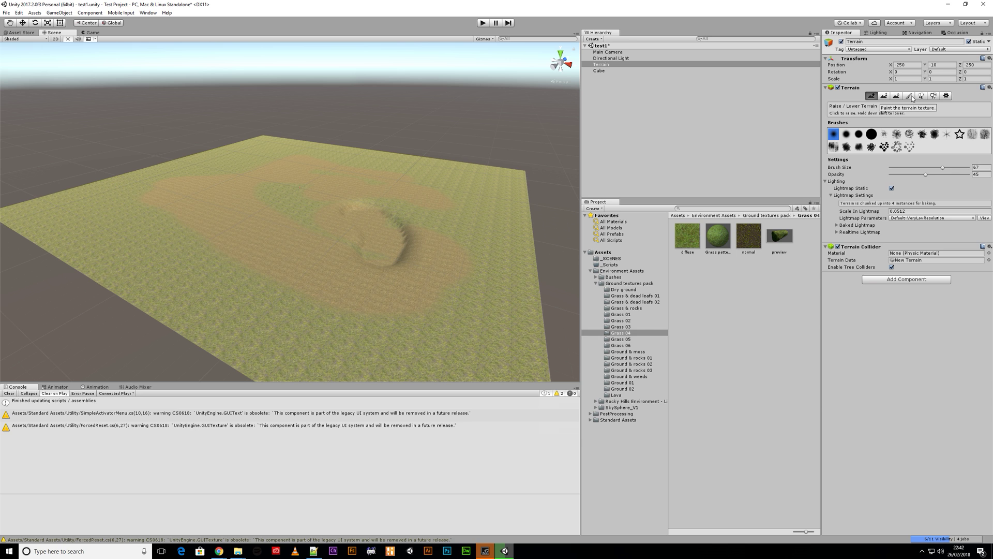
Step: Raise low, gentle slopes around the terrain's edges and a slight bump in the middle, using opacity 4
left_click_drag(926, 175, 892, 178)
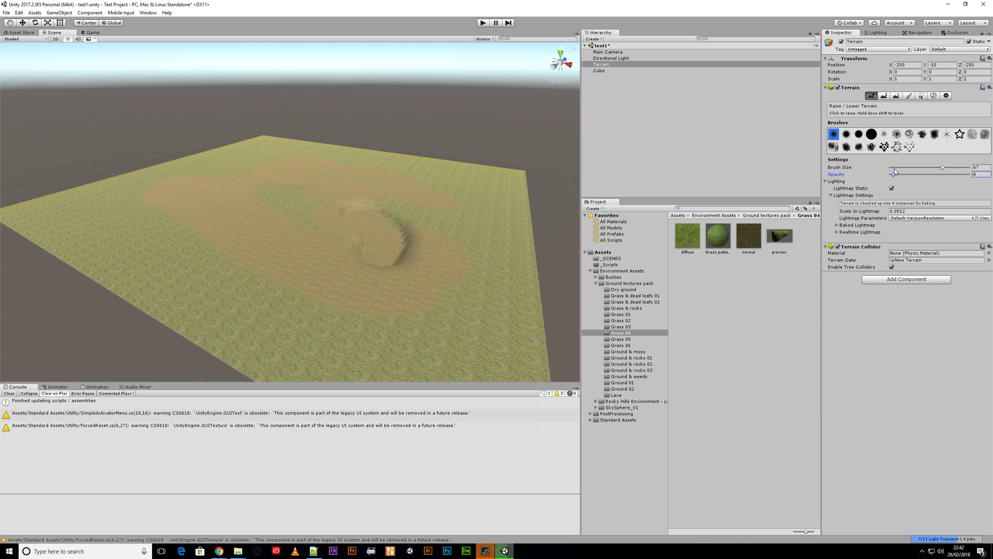
mouse_move(455, 215)
left_mouse_down()
mouse_move(487, 192)
mouse_move(399, 161)
left_mouse_up()
left_click_drag(324, 152, 233, 160)
mouse_move(152, 190)
left_mouse_down()
mouse_move(75, 204)
mouse_move(103, 267)
mouse_move(390, 390)
mouse_move(530, 244)
left_mouse_up()
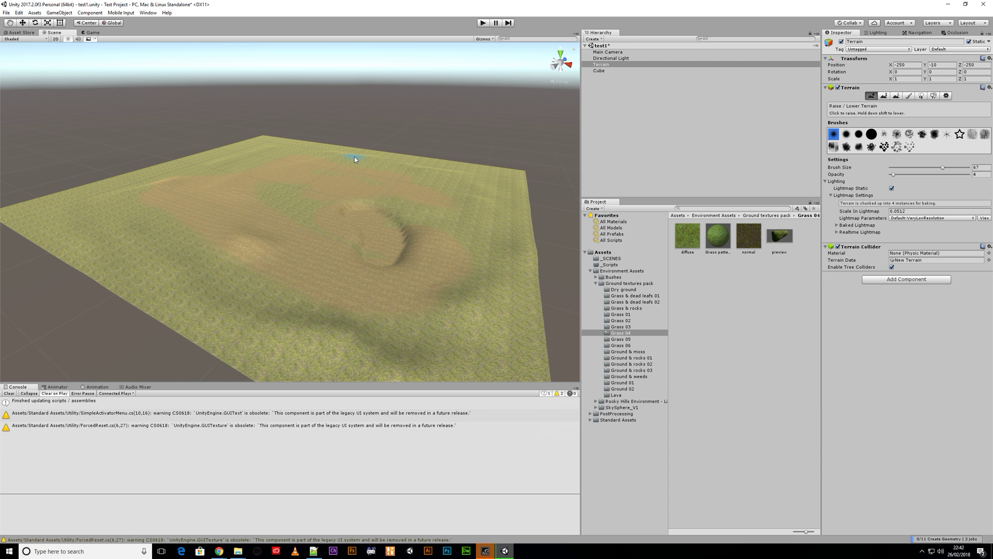
mouse_move(14, 203)
left_mouse_down()
mouse_move(192, 310)
mouse_move(41, 220)
left_mouse_up()
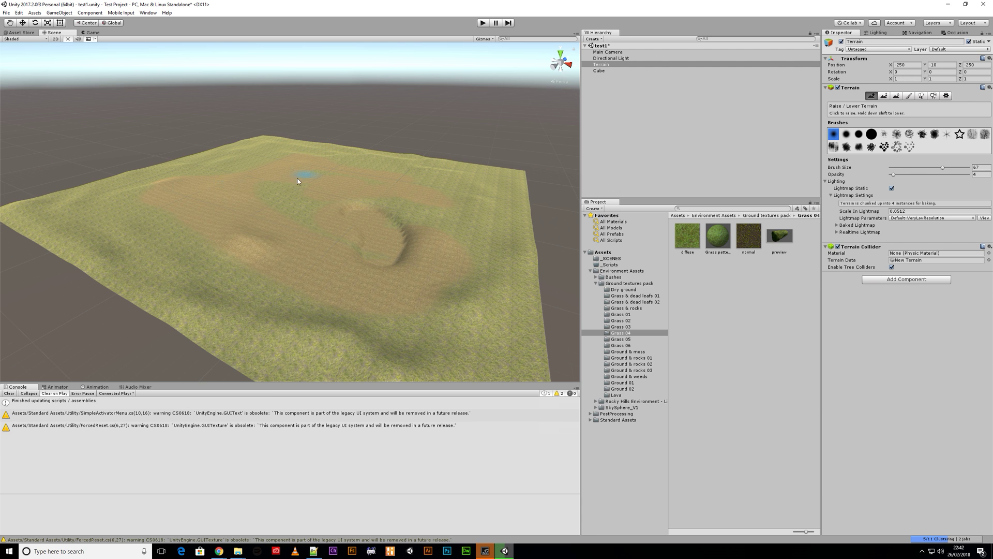
left_click(290, 202)
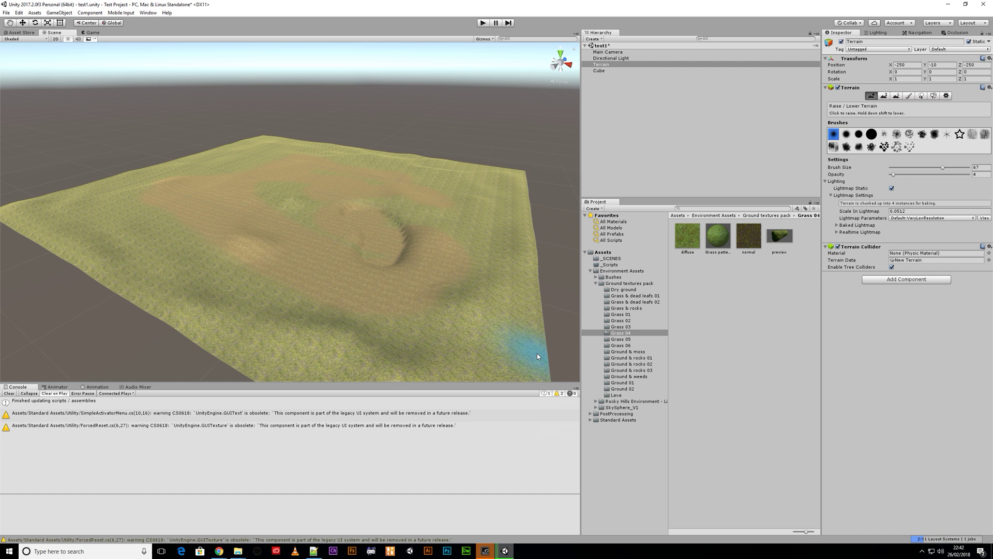
Step: Build up higher, uneven hills all around the terrain's border with the raise brush at opacity 11
left_click(899, 174)
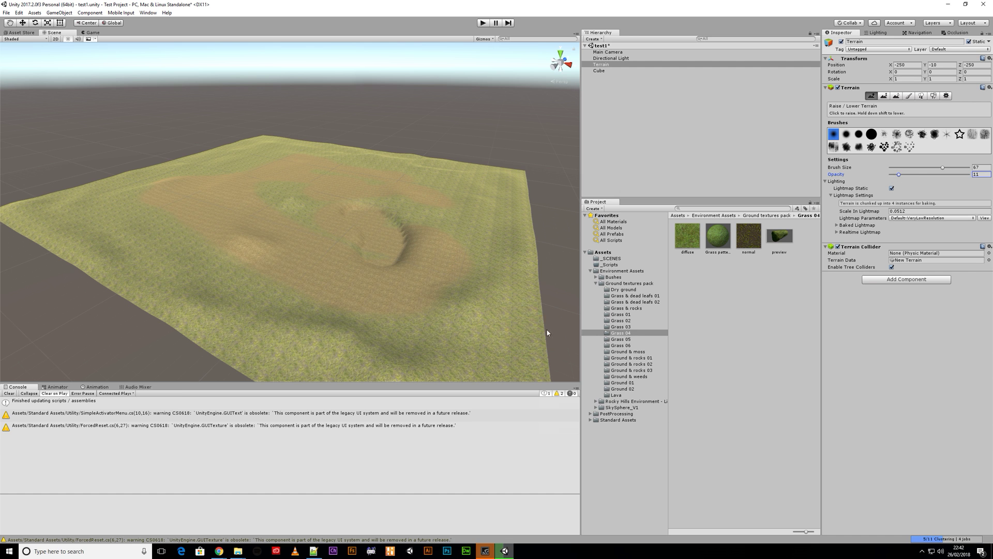
mouse_move(533, 334)
left_mouse_down()
mouse_move(526, 275)
mouse_move(539, 276)
left_mouse_up()
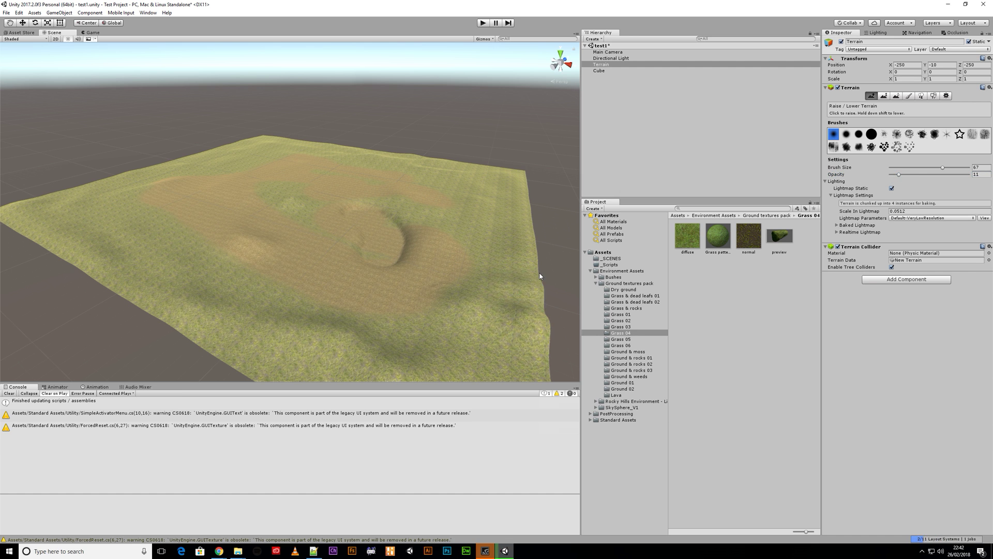
mouse_move(531, 231)
left_mouse_down()
mouse_move(502, 181)
mouse_move(292, 135)
mouse_move(43, 198)
mouse_move(129, 275)
mouse_move(91, 247)
mouse_move(105, 202)
mouse_move(140, 187)
left_mouse_up()
mouse_move(126, 236)
left_mouse_down()
mouse_move(186, 248)
mouse_move(323, 323)
mouse_move(466, 351)
mouse_move(520, 304)
left_mouse_up()
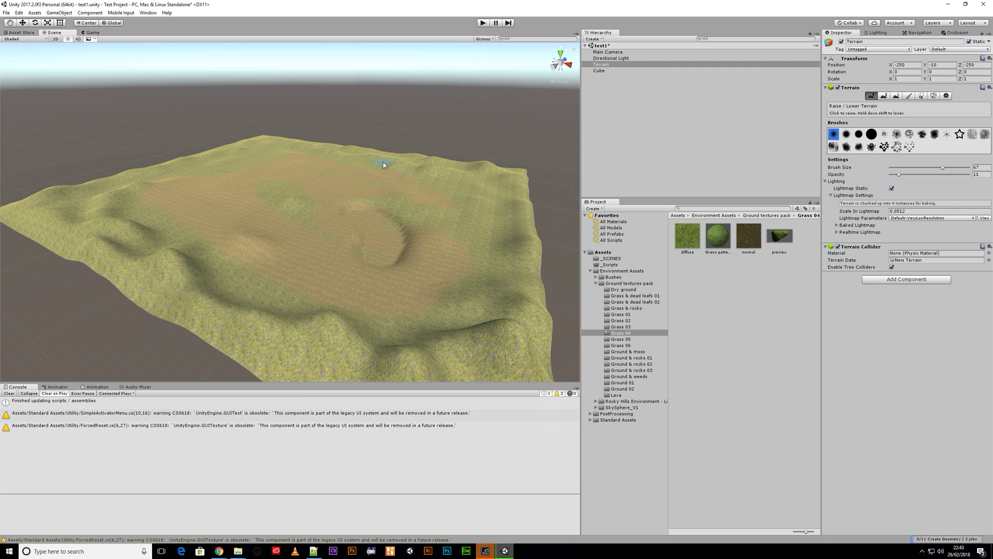
left_click_drag(267, 139, 239, 151)
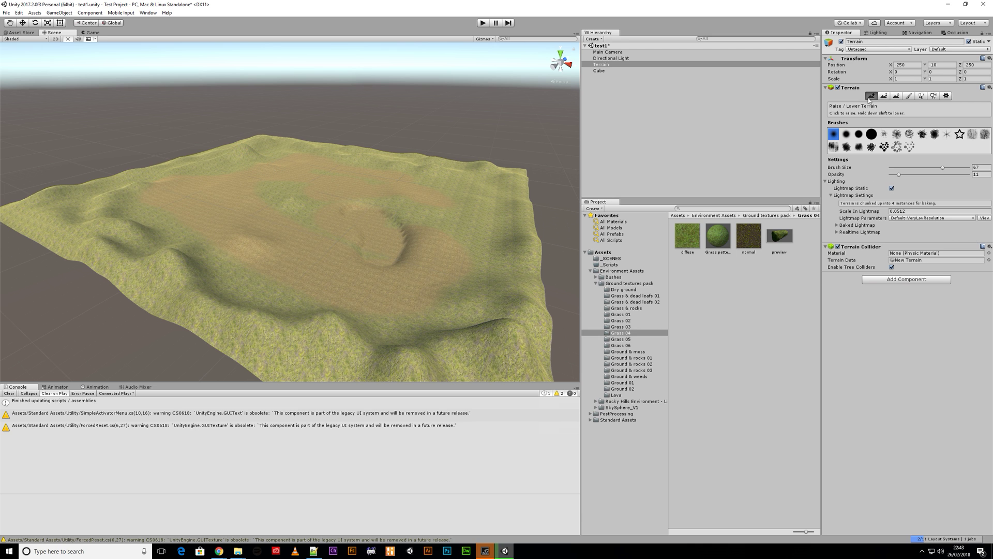
Step: Smooth the height of the hill at the terrain's far corner with brush size 67 and opacity 11
left_click(896, 96)
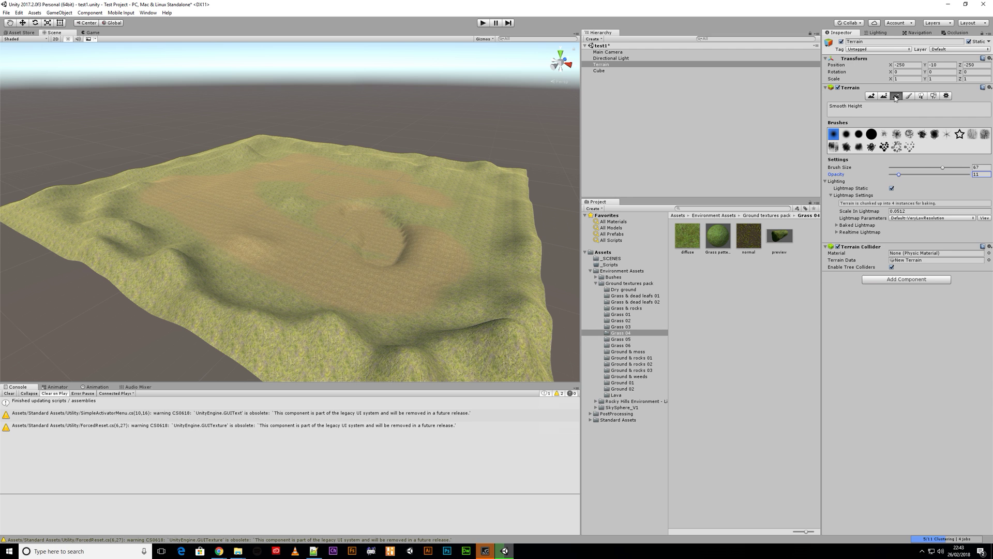
left_click_drag(243, 149, 247, 145)
scroll(372, 271, "up", 8)
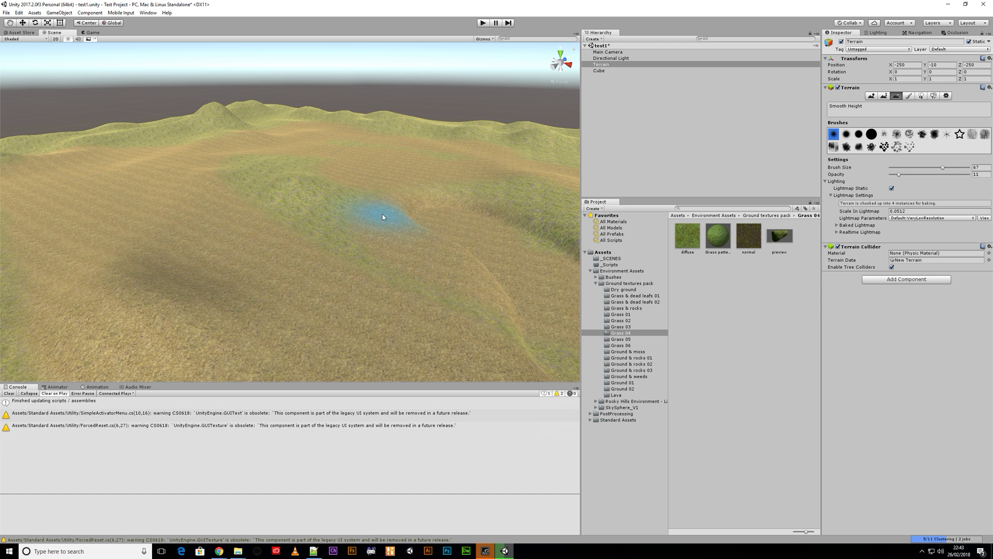
scroll(383, 218, "down", 8)
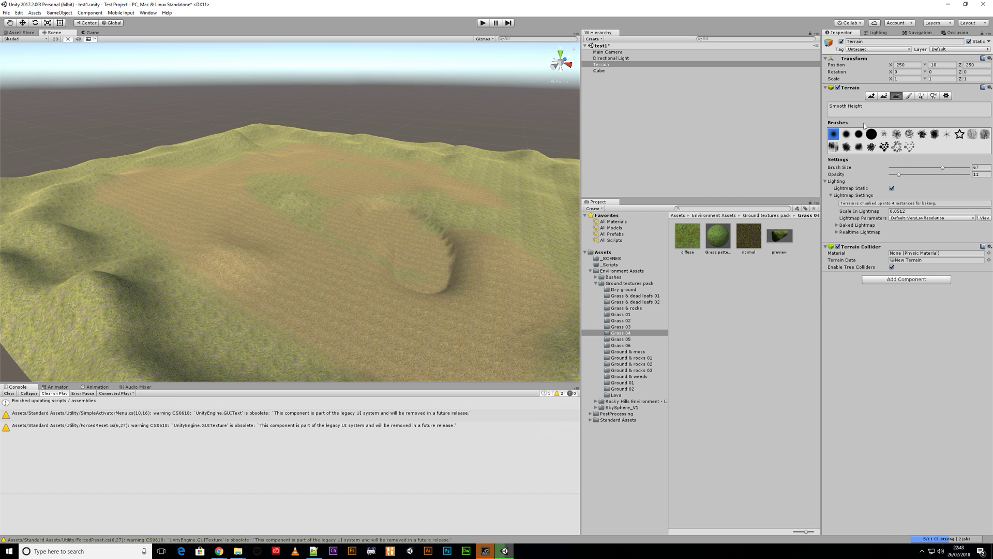
Step: Raise rounded hills and ridges across the terrain's brown inner area with the raise brush at opacity 11
left_click(872, 96)
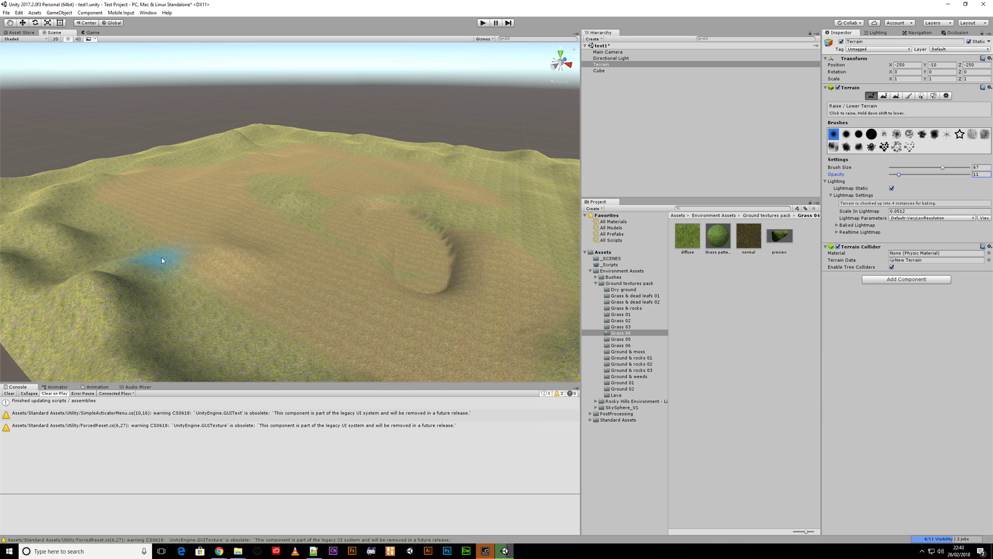
mouse_move(387, 236)
left_mouse_down()
mouse_move(344, 253)
mouse_move(237, 234)
left_mouse_up()
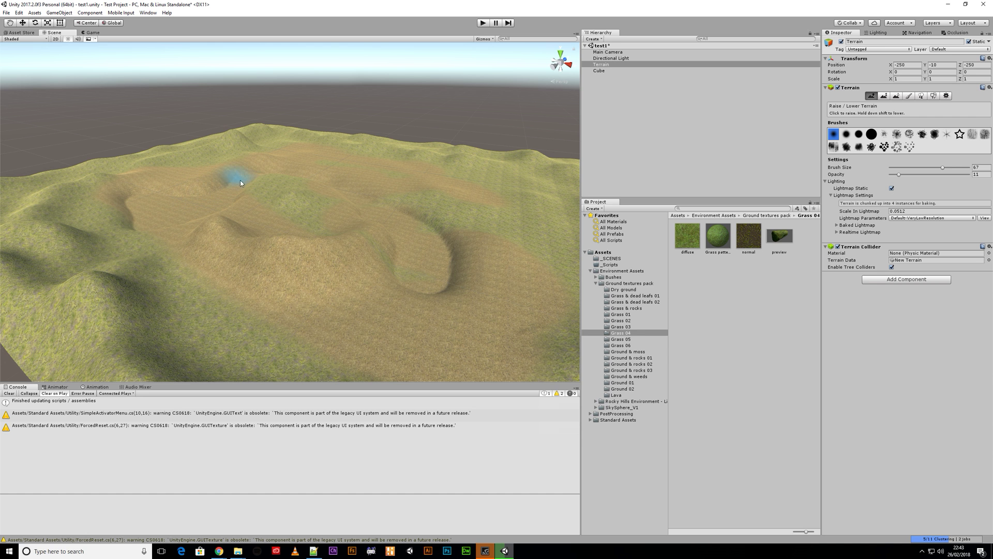
mouse_move(383, 244)
left_mouse_down("alt")
mouse_move(303, 252)
mouse_move(465, 266)
mouse_move(344, 283)
left_mouse_up("alt")
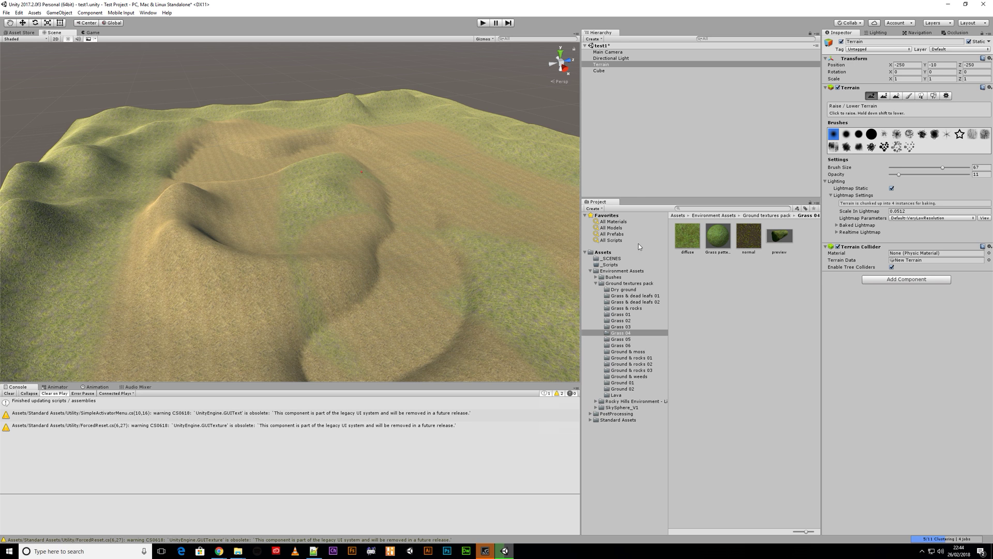
Step: Open the Water4 prefabs under Standard Assets > Environment > Water and select the Water4Simple prefab
left_click(619, 420)
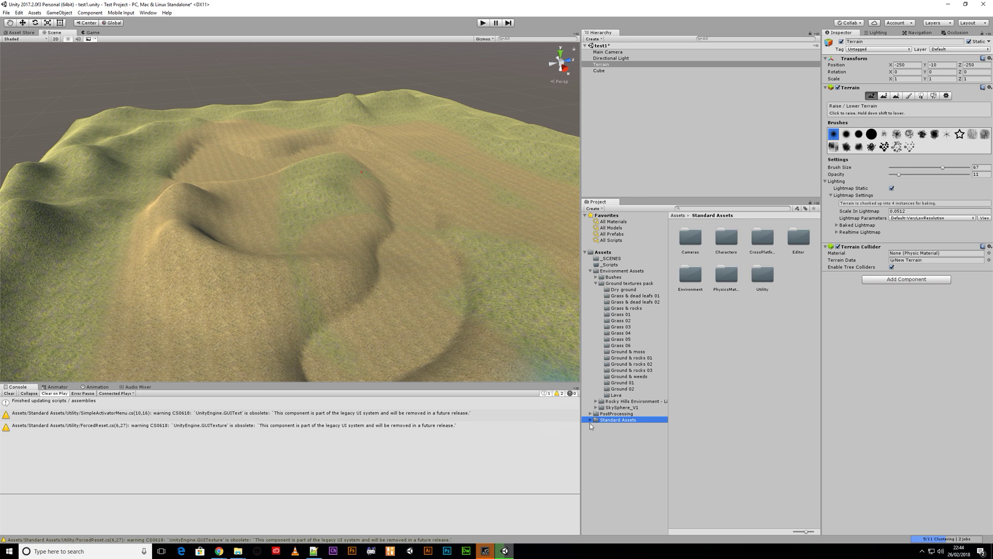
left_click(591, 420)
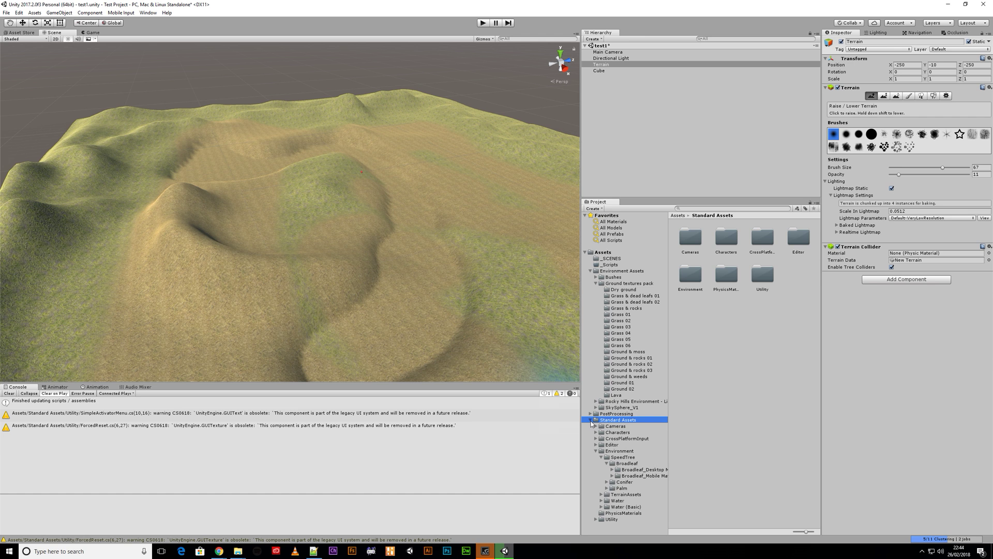
left_click(615, 506)
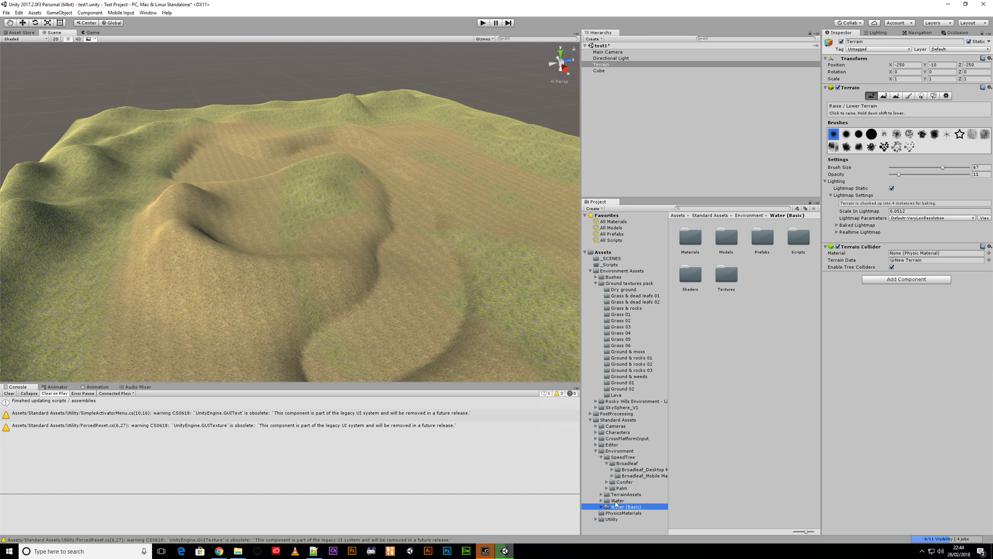
left_click(602, 501)
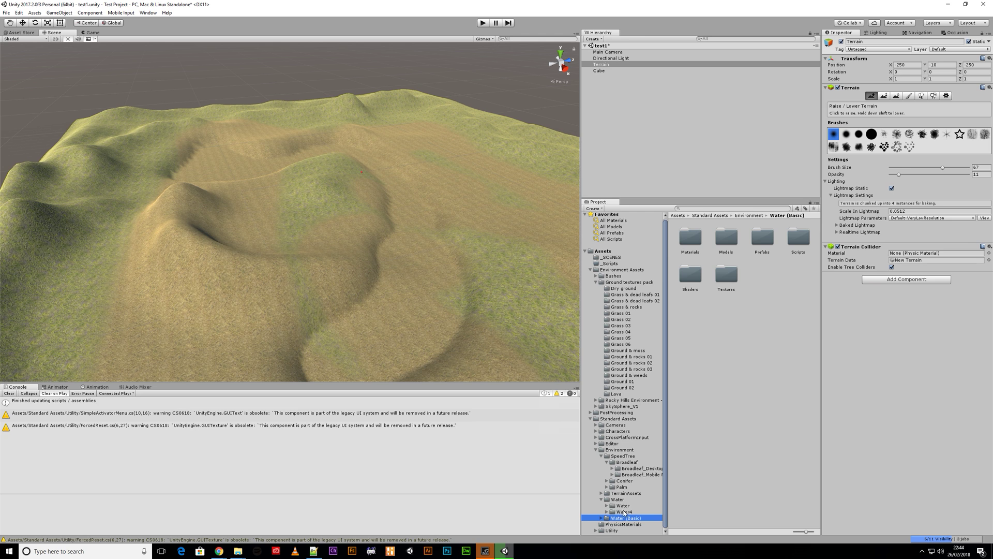
left_click(625, 512)
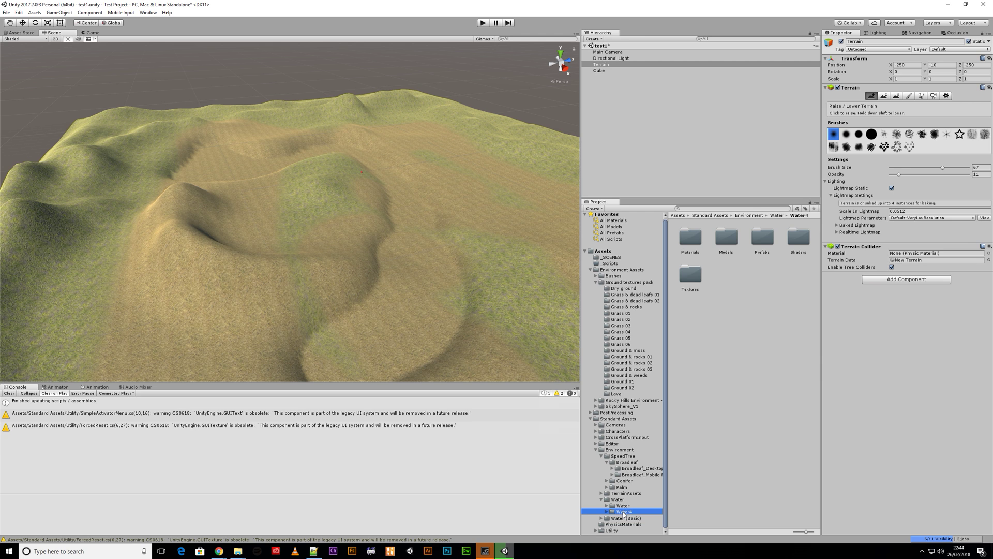
double_click(765, 243)
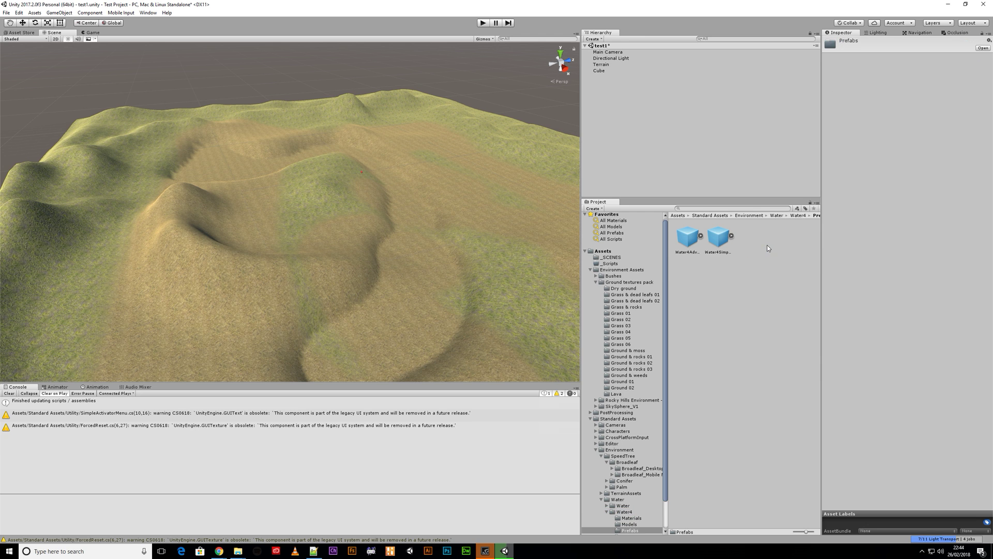
left_click(724, 243)
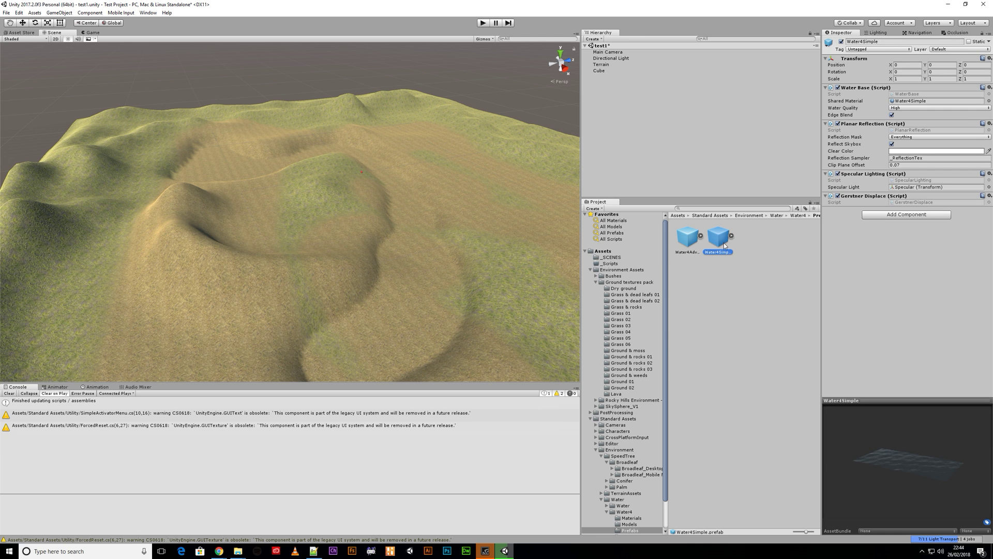
Step: Place a Water4Simple water plane in the scene over the terrain's sunken channel
left_click(691, 241)
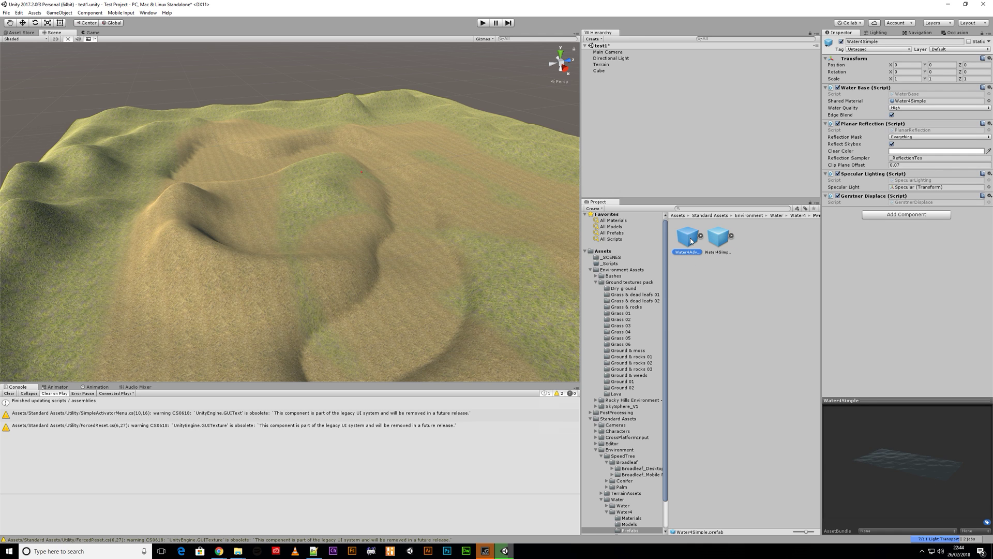
left_click(719, 239)
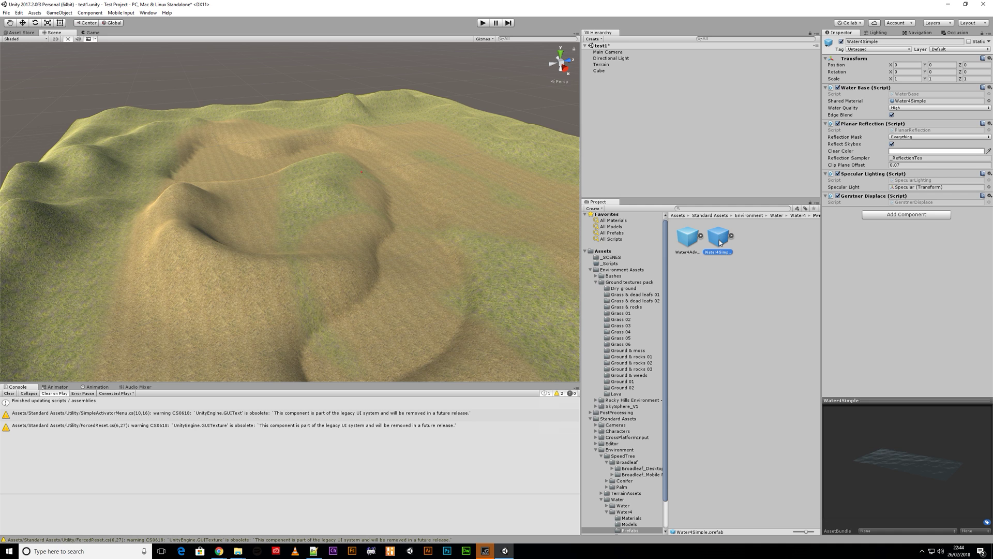
left_click_drag(721, 243, 391, 202)
right_click_drag(525, 234, 516, 206)
middle_click_drag(507, 247, 453, 156)
scroll(453, 156, "down", 10)
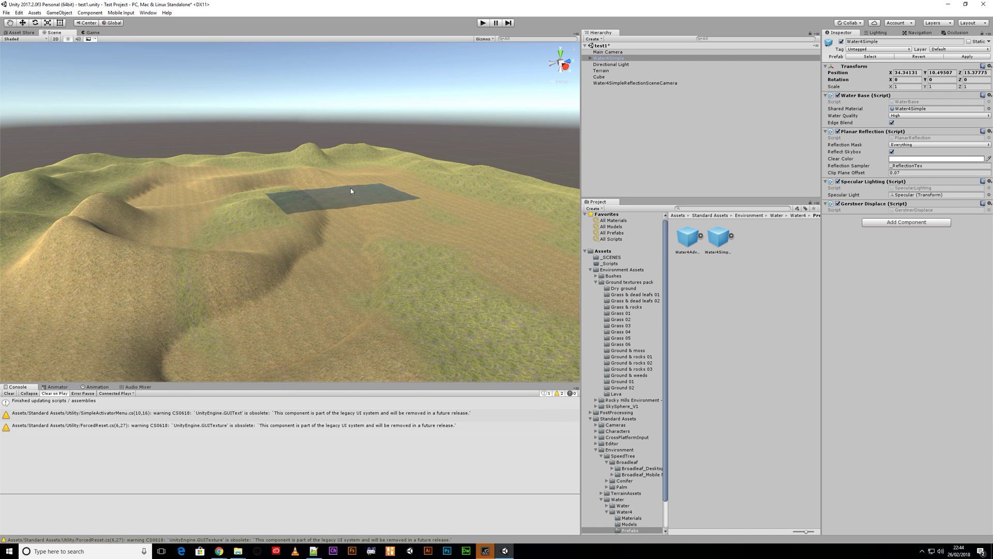
Step: Lower the water plane to about Y -7.55 and stretch it along X to a scale of about 5.51
left_click(945, 73)
type("0")
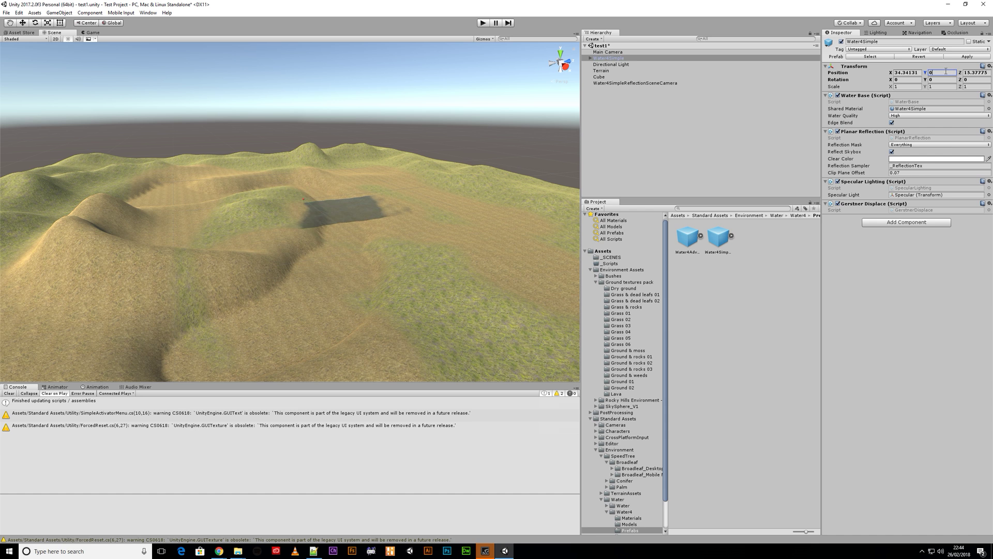
left_click_drag(924, 73, 827, 89)
right_click_drag(379, 216, 520, 255)
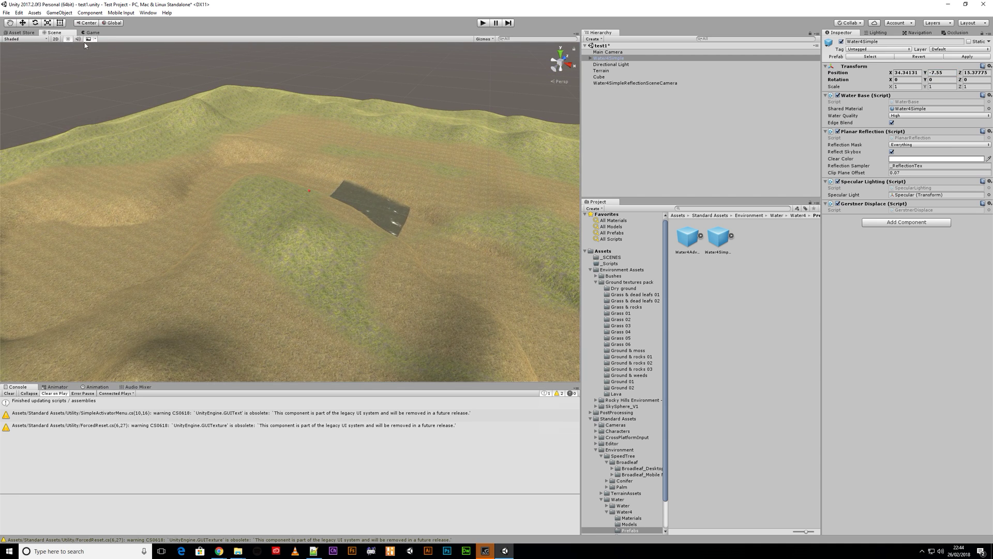
left_click(47, 23)
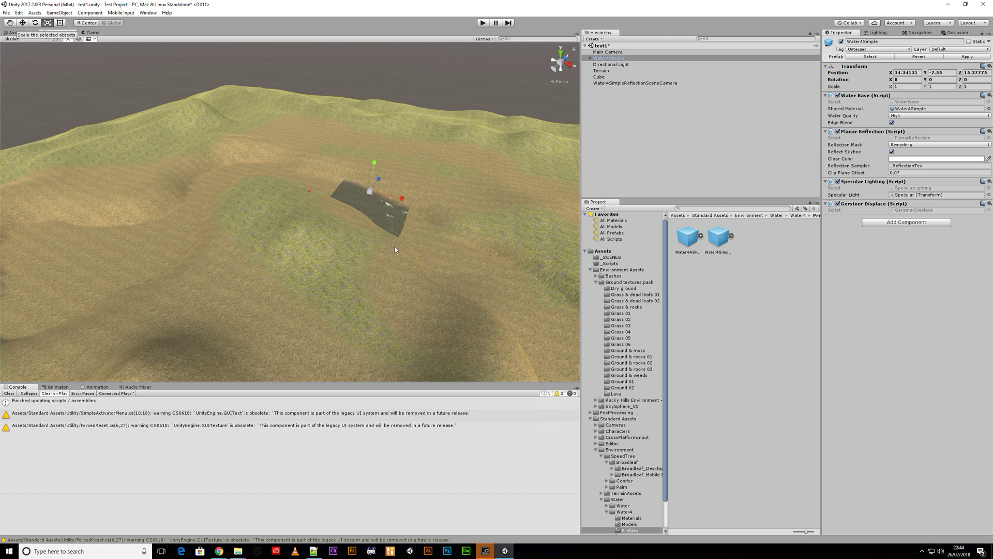
left_click_drag(401, 198, 462, 320)
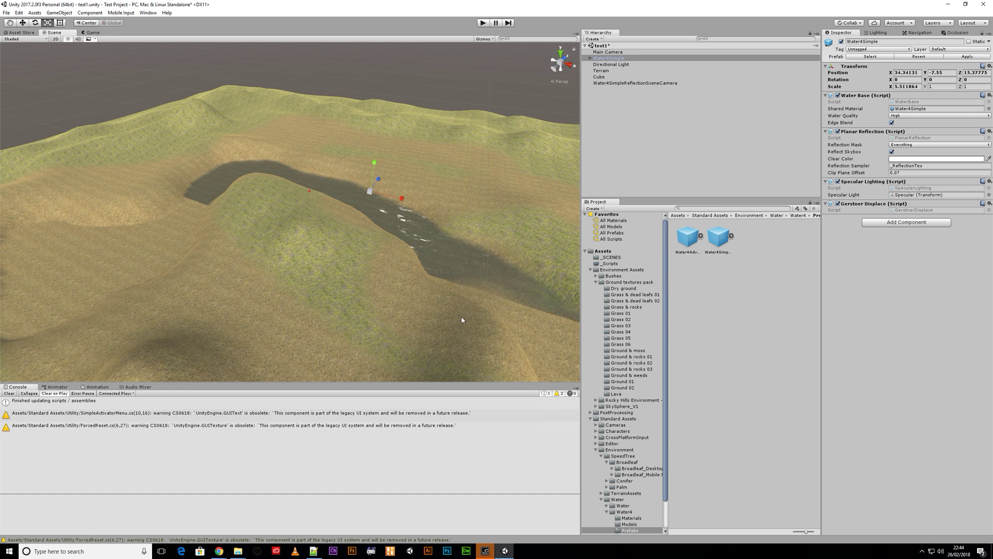
Step: Widen the water plane along Z to about 3.12 and reposition it at Y -2, Z about -46.15 to fill the channel
right_click_drag(462, 320, 361, 277)
middle_click_drag(466, 280, 317, 225)
scroll(396, 247, "down", 5)
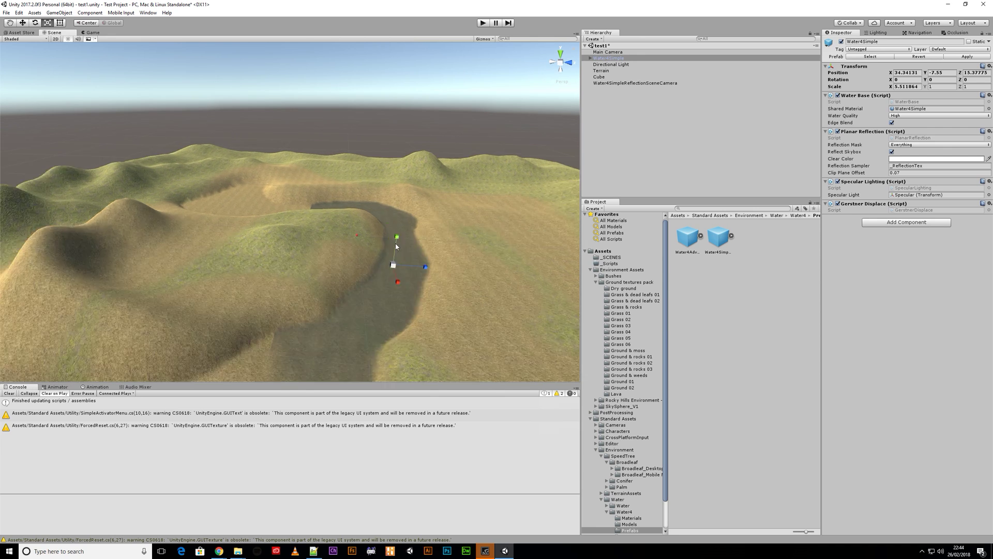
scroll(396, 247, "down", 2)
left_click_drag(408, 257, 434, 271)
left_click(22, 23)
left_click_drag(374, 224, 376, 201)
left_click_drag(406, 233, 320, 226)
mouse_move(288, 193)
left_mouse_down()
mouse_move(284, 221)
mouse_move(290, 207)
left_mouse_up()
left_click_drag(322, 243, 314, 243)
key("r")
left_click_drag(313, 245, 331, 247)
Step: Switch the Terrain to its Place Trees tool and start adding a new tree type
middle_click_drag(456, 283, 477, 261)
right_click_drag(477, 262, 502, 331)
scroll(409, 155, "down", 10)
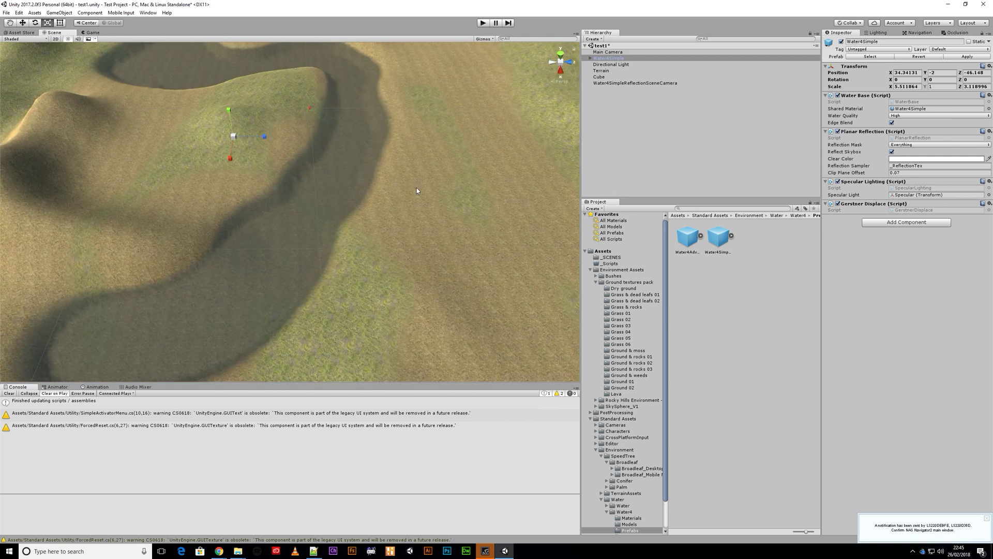
right_click_drag(418, 212, 416, 216)
middle_click_drag(416, 217, 412, 191)
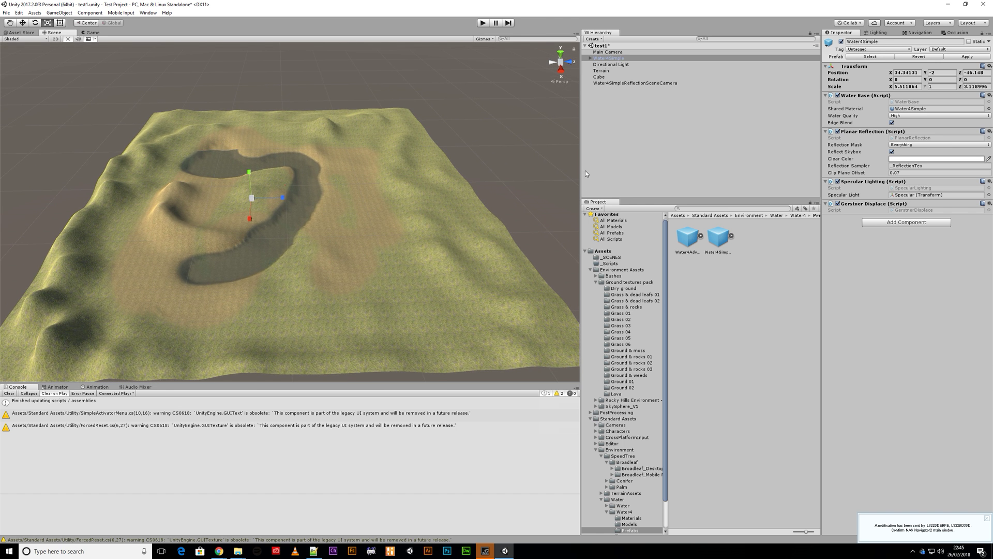
left_click(599, 71)
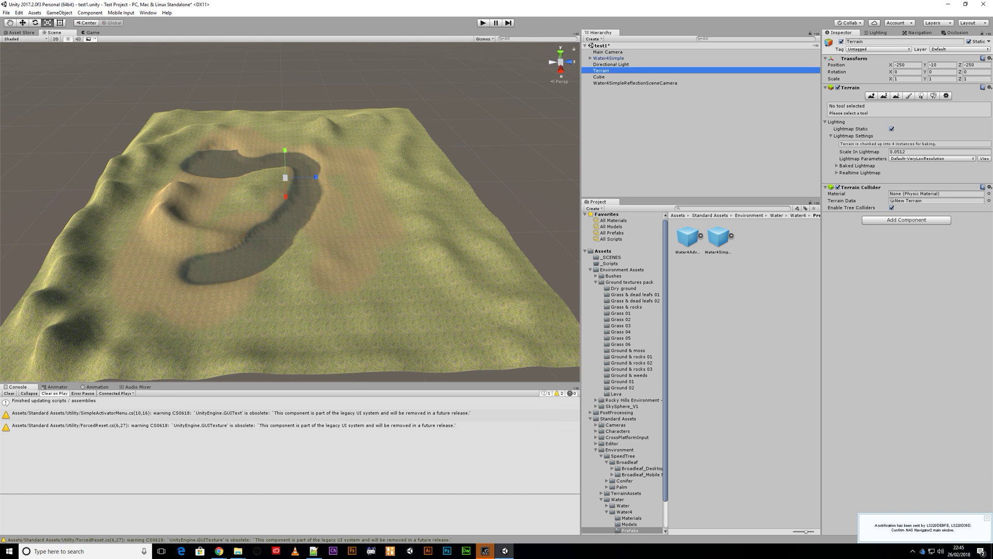
left_click(921, 96)
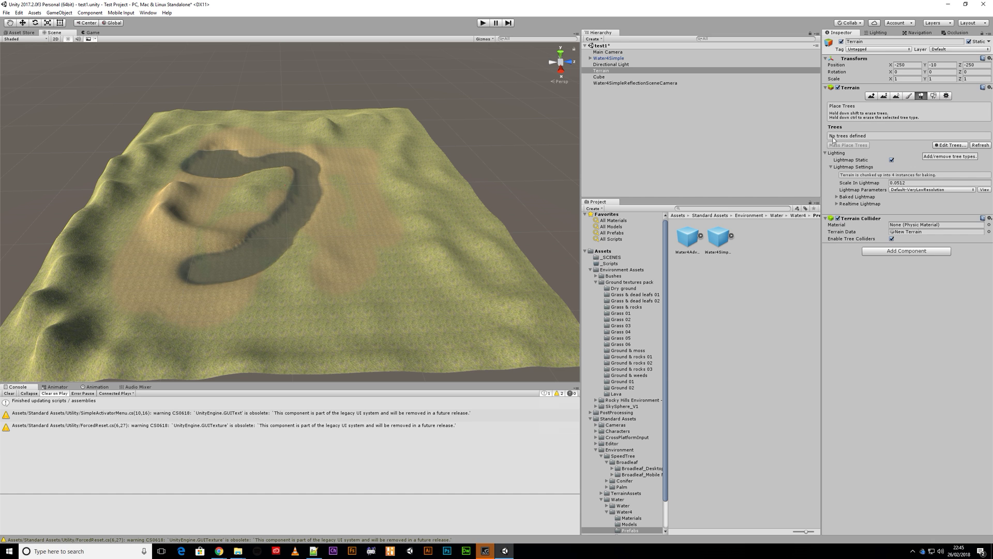
left_click(951, 146)
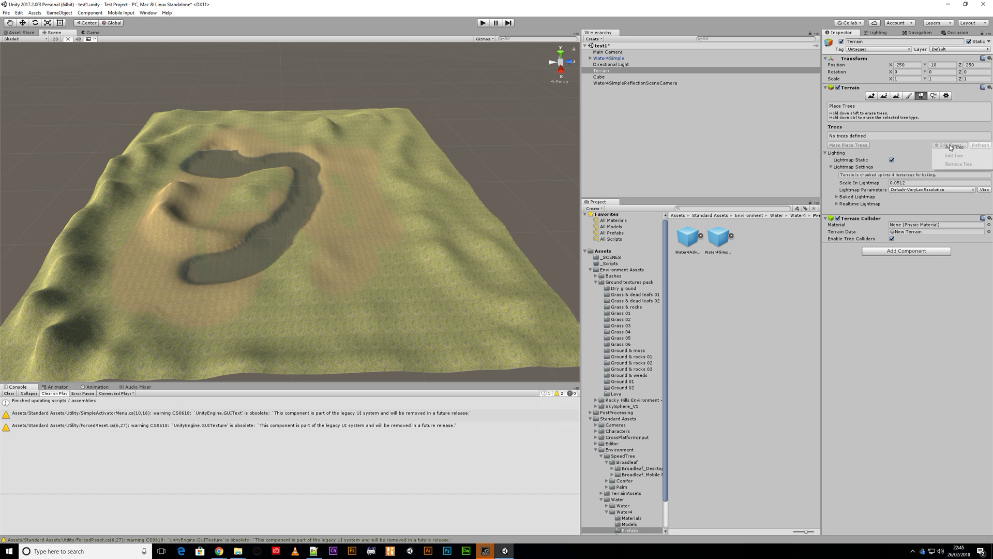
left_click(954, 148)
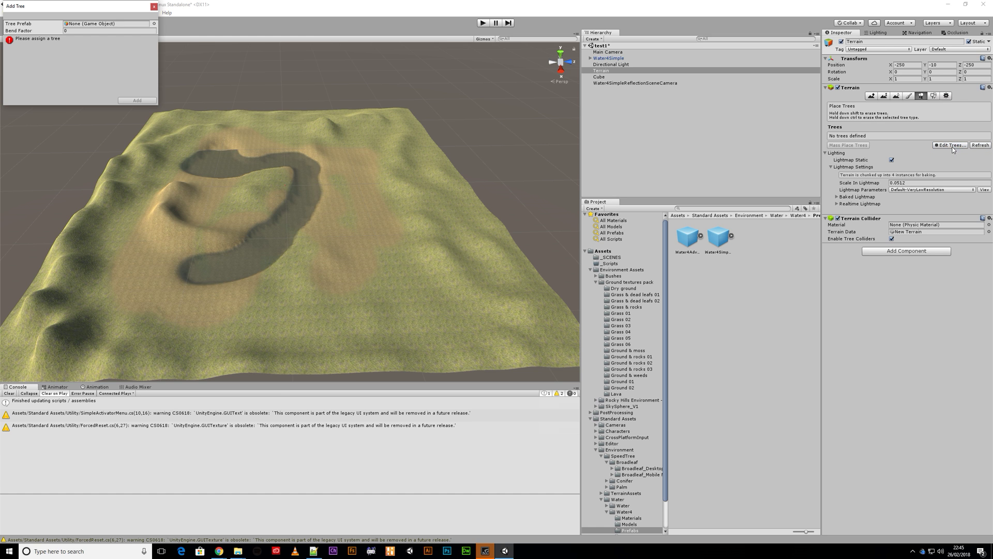
Step: Assign the Broadleaf_Desktop prefab from Standard Assets > Environment > SpeedTree > Broadleaf as the tree and add it
left_click(666, 501)
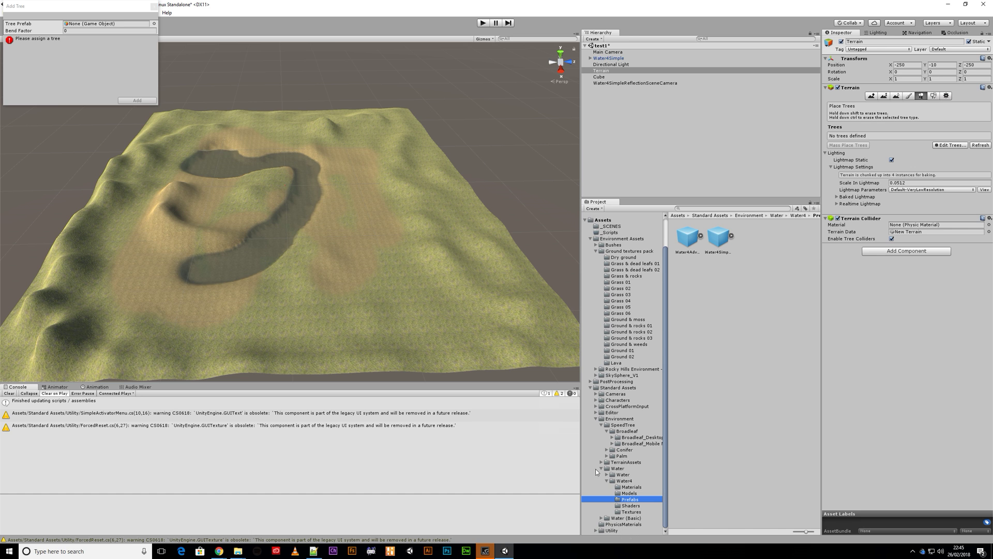
left_click(626, 431)
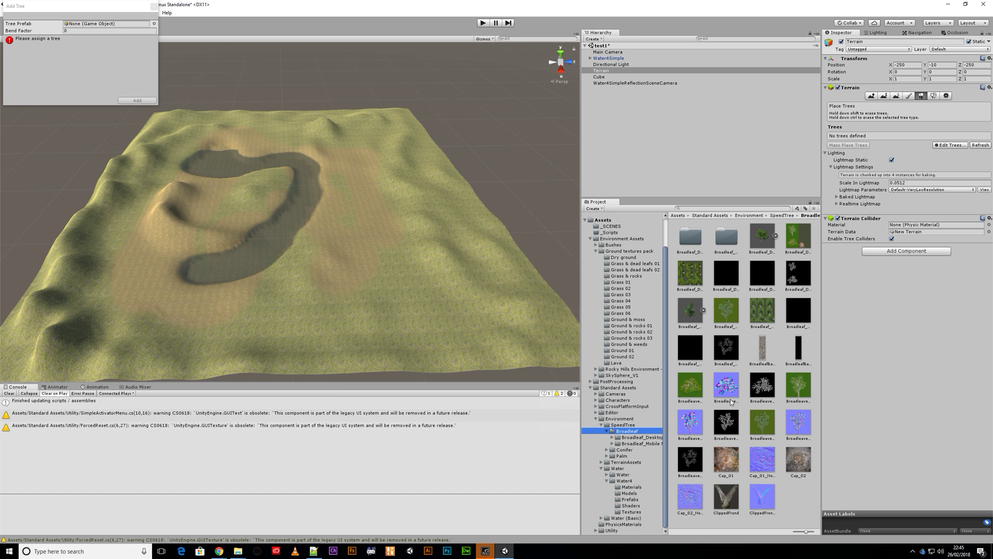
left_click_drag(798, 531, 790, 532)
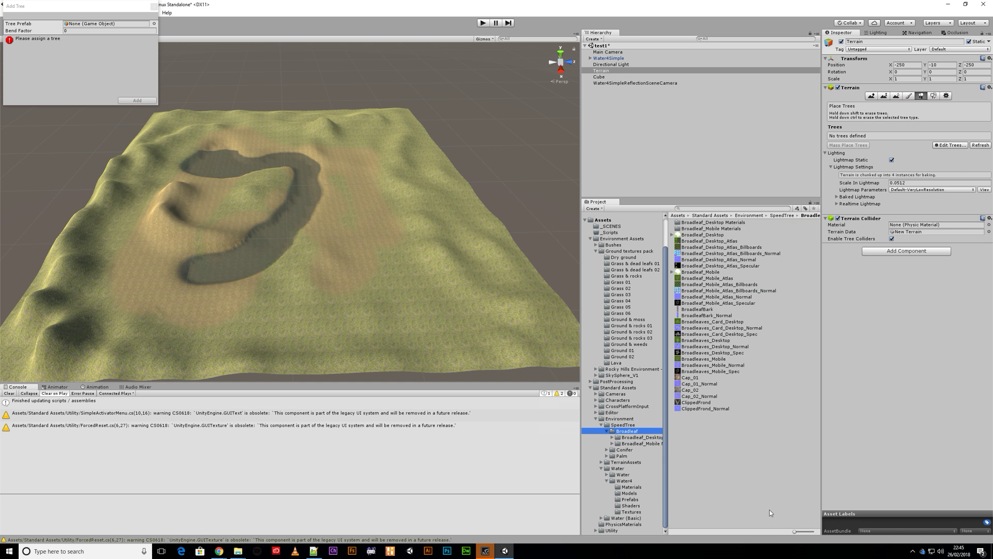
left_click_drag(684, 236, 100, 23)
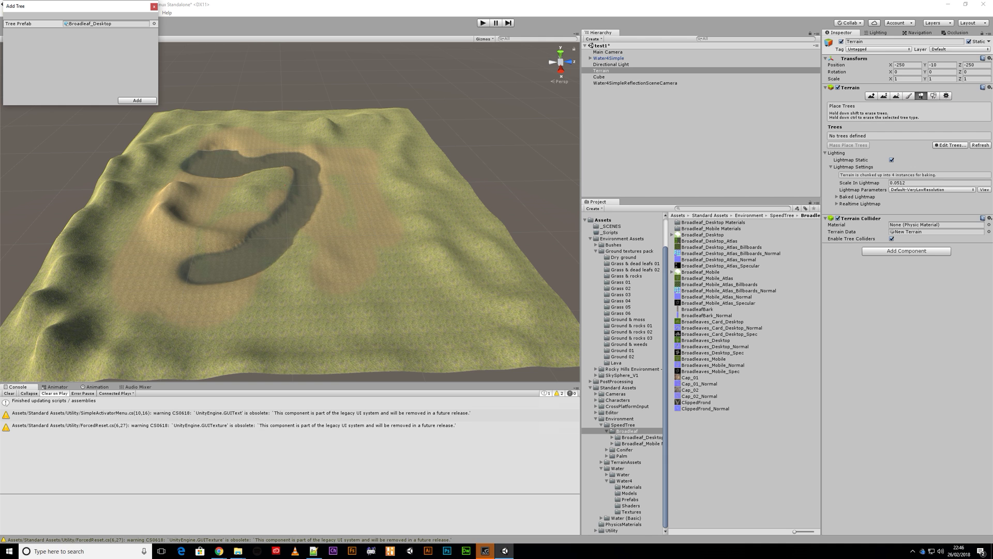
left_click(135, 100)
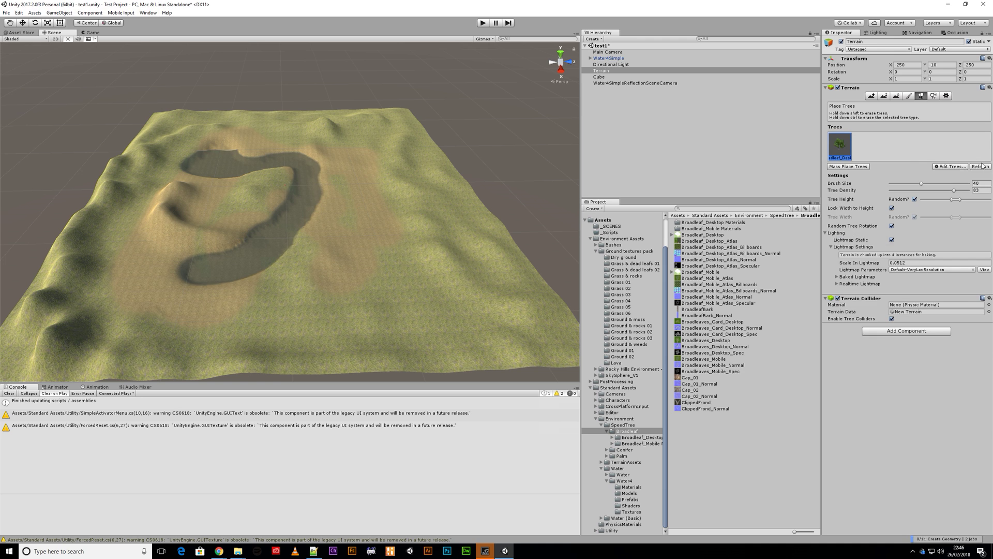
Step: Add the Conifer_Desktop prefab as a second tree type for the terrain
left_click(947, 168)
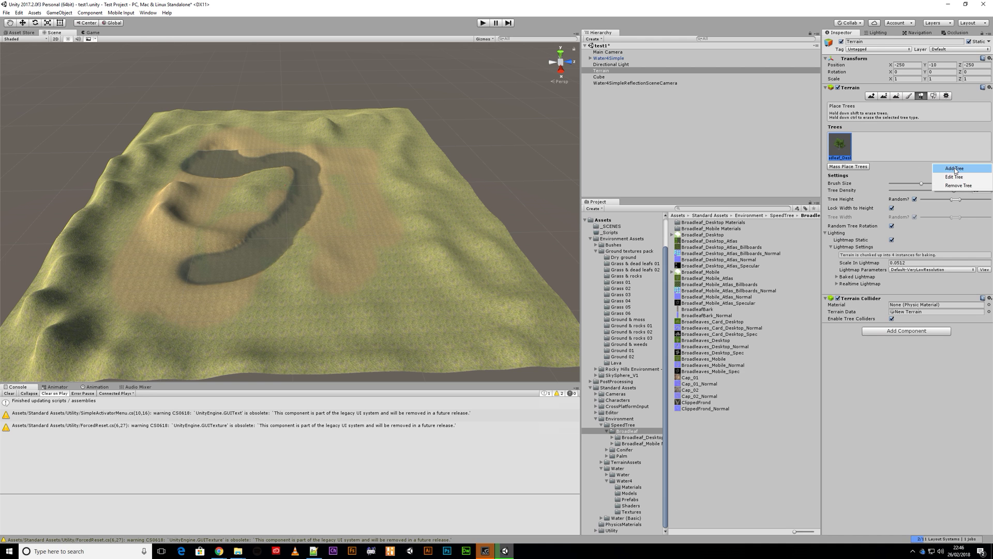
left_click(955, 172)
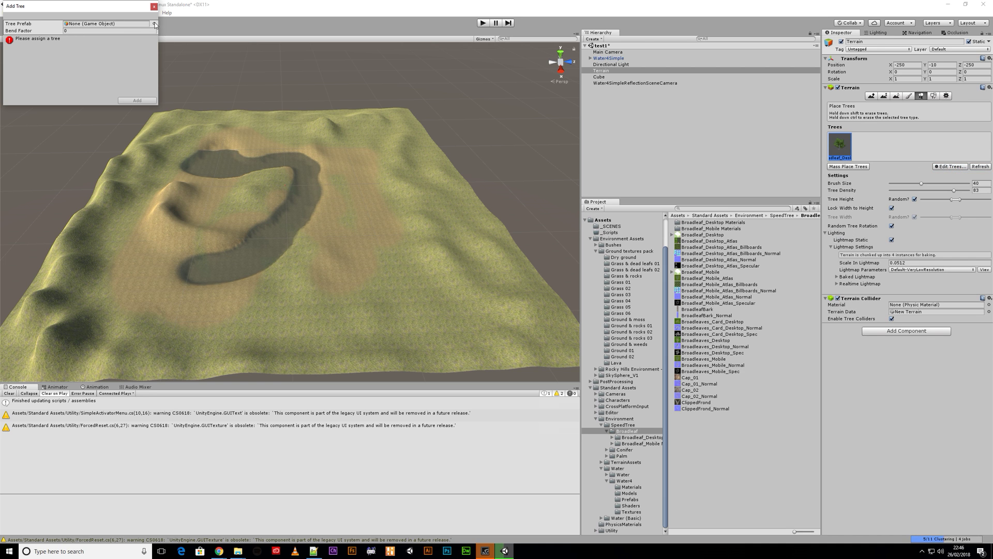
left_click(154, 25)
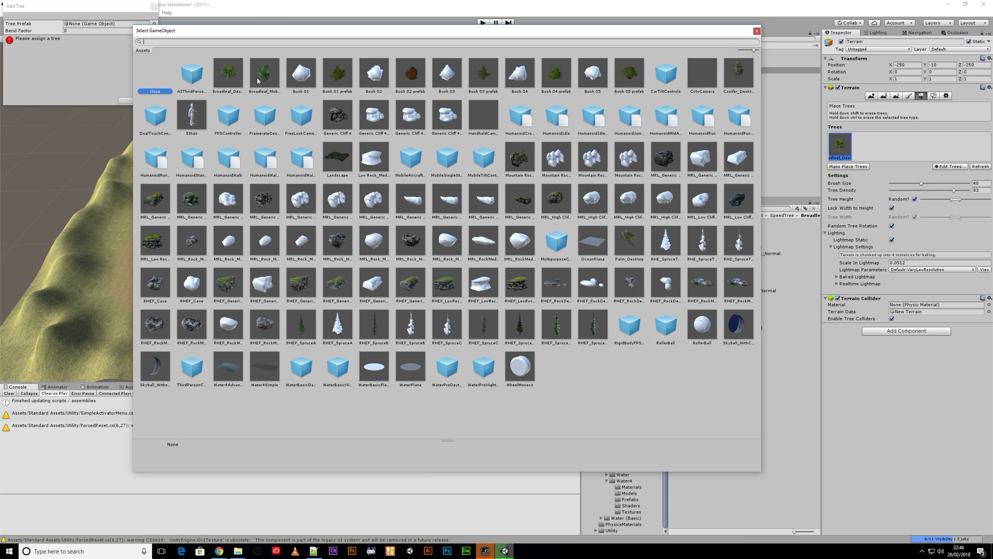
left_click(740, 72)
double_click(740, 72)
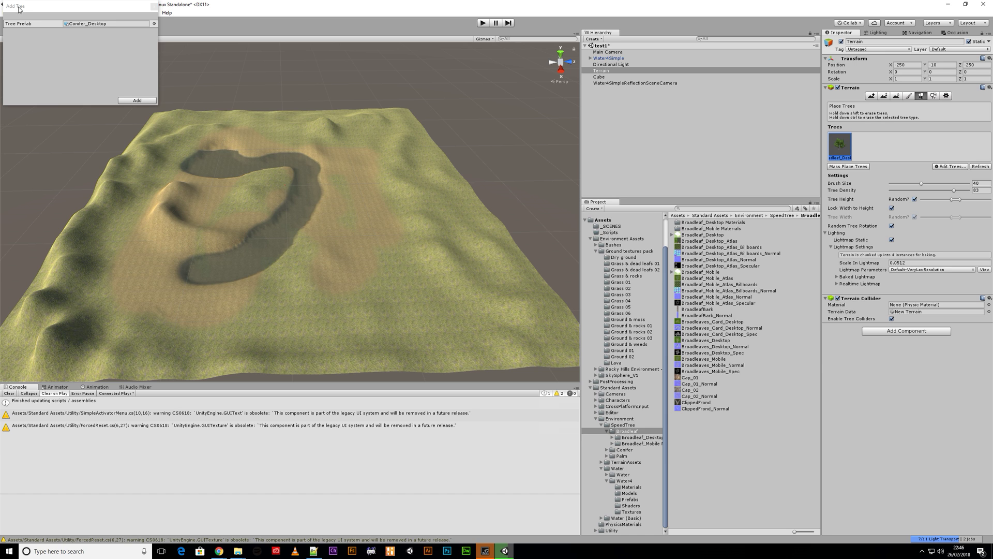
left_click(132, 101)
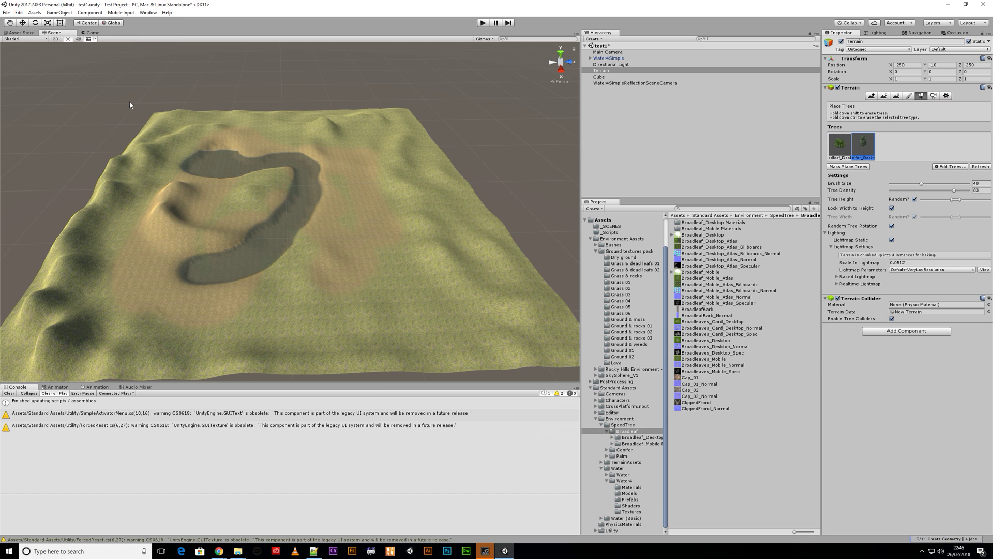
Step: Place two Broadleaf_Desktop trees on the open ground beside the channel at tree density 16, undoing the continuous painted stroke
left_click(834, 147)
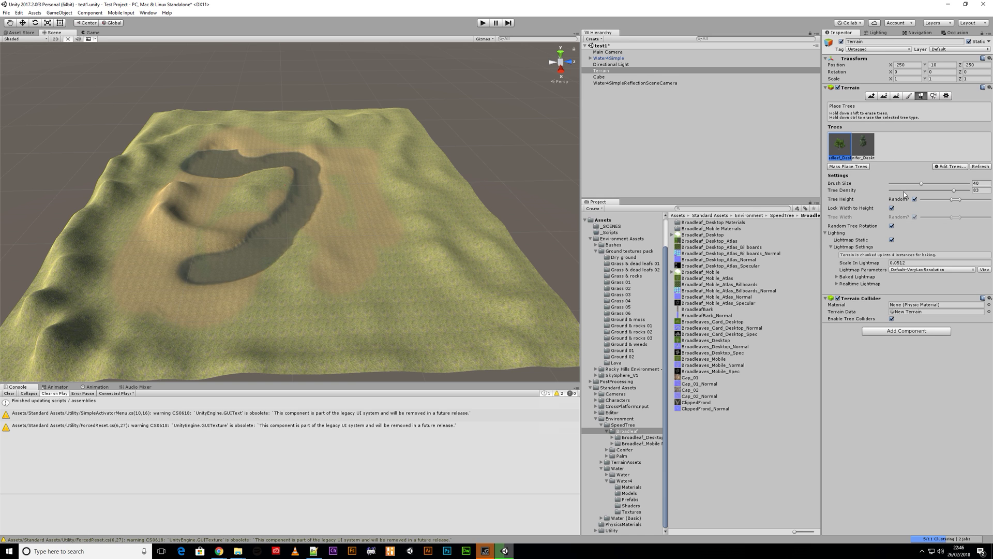
mouse_move(891, 192)
left_mouse_down()
mouse_move(918, 196)
mouse_move(898, 198)
left_mouse_up()
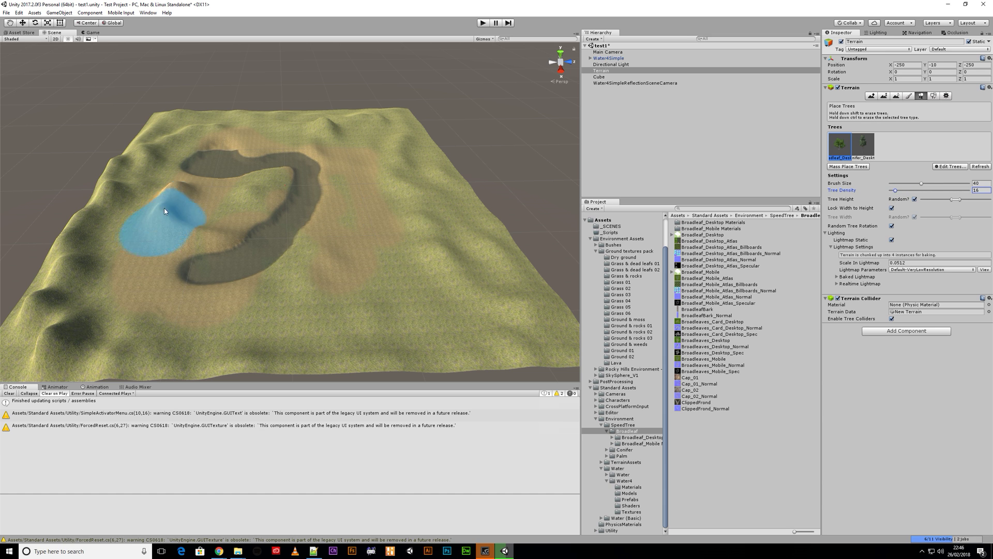
left_click(377, 244)
left_click(362, 285)
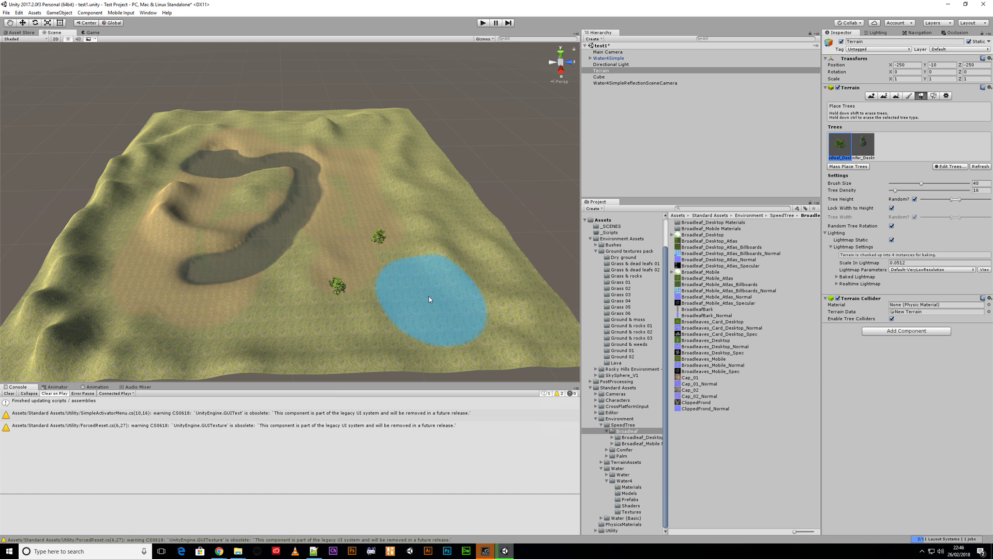
mouse_move(420, 288)
left_mouse_down()
mouse_move(427, 236)
mouse_move(365, 126)
mouse_move(328, 337)
mouse_move(407, 309)
left_mouse_up()
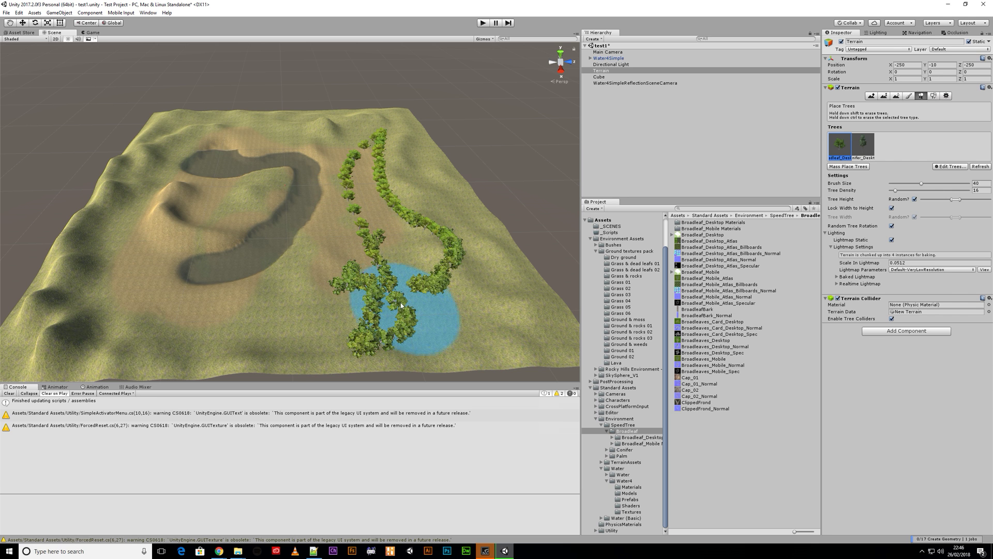
key("ctrl+z")
Step: Scatter single broadleaf trees around the channel and across the terrain's outer hills at tree density 33
left_click(911, 190)
left_click(413, 290)
left_click(425, 207)
left_click(355, 200)
left_click(411, 234)
left_click(466, 319)
left_click(373, 332)
left_click(325, 237)
left_click(252, 334)
left_click(128, 341)
left_click(117, 277)
left_click(123, 225)
left_click(162, 154)
left_click(206, 127)
left_click(285, 126)
left_click(367, 136)
left_click(243, 129)
left_click(362, 146)
left_click(431, 180)
left_click(475, 235)
left_click(370, 165)
left_click(392, 115)
left_click(460, 218)
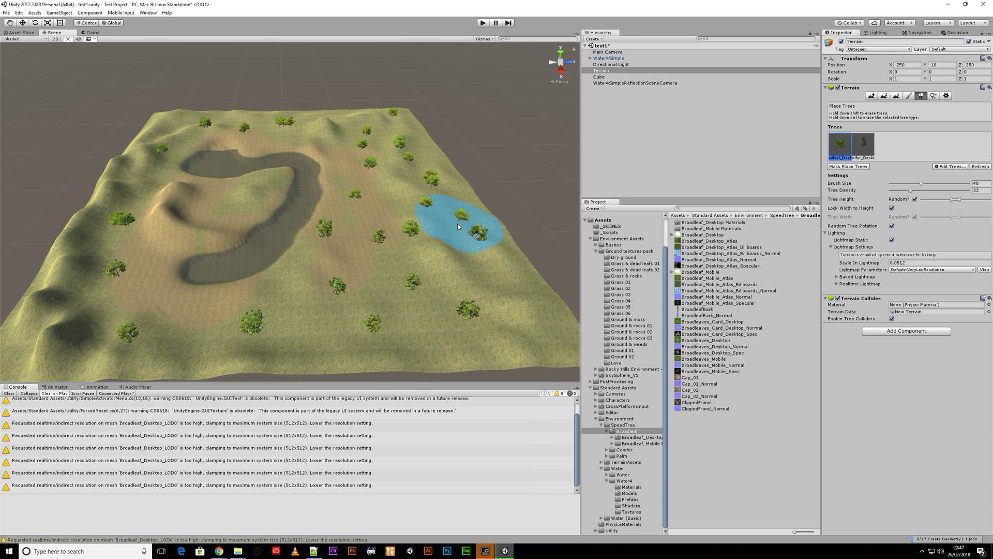
Step: Examine the LOD 0, LOD 1, LOD 2 and Billboard options in the Broadleaf_Desktop import settings
left_click(697, 236)
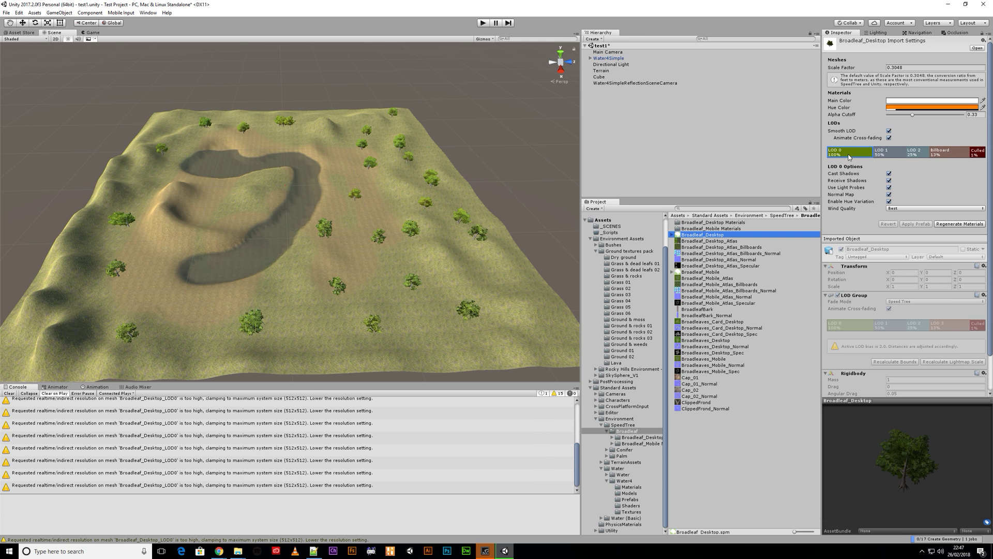
left_click(885, 155)
left_click(917, 155)
left_click(947, 155)
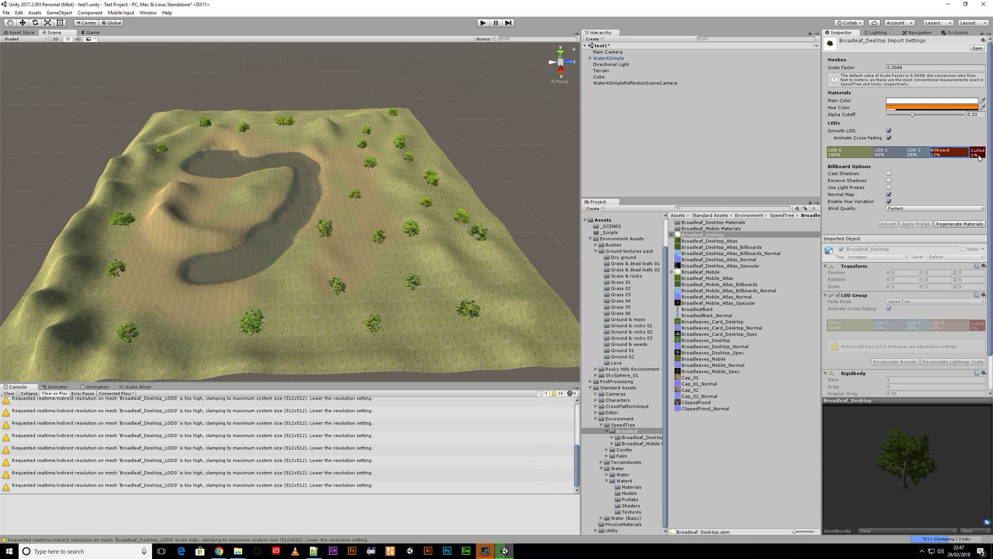
left_click(844, 152)
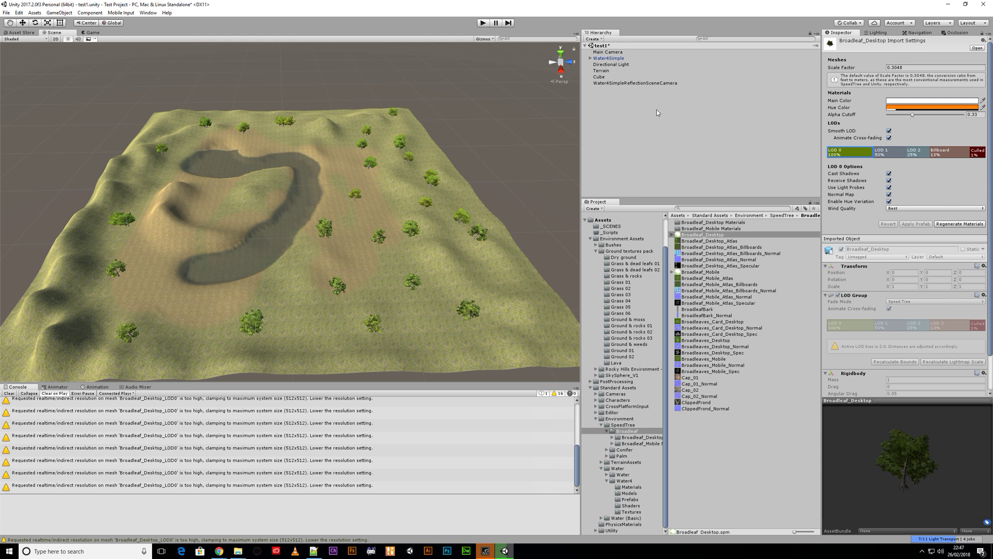
Step: Paint groups of Conifer_Desktop trees around the channel on the Terrain at brush size 40 and tree density 33
left_click(600, 71)
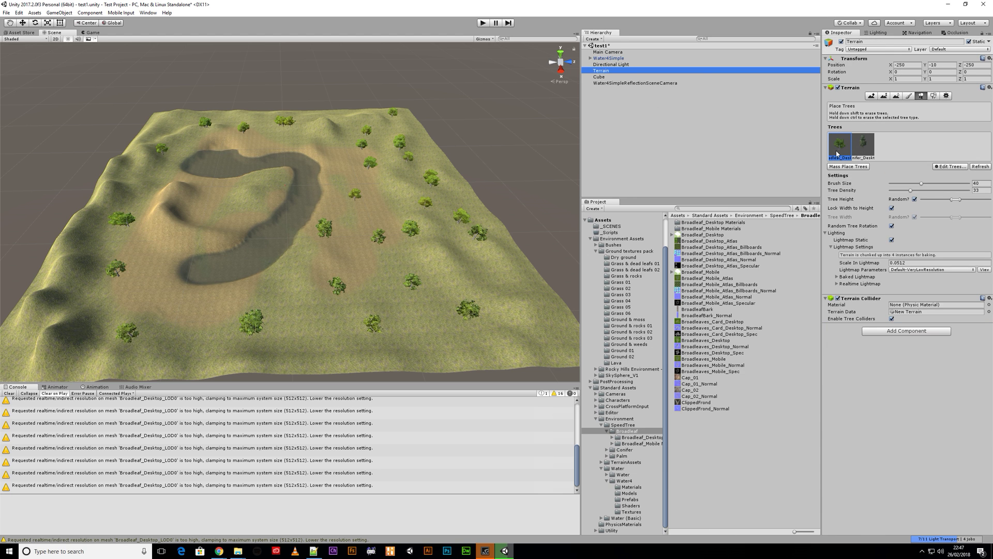
left_click(862, 147)
mouse_move(173, 349)
left_mouse_down()
mouse_move(195, 331)
mouse_move(326, 295)
mouse_move(300, 323)
mouse_move(363, 289)
left_mouse_up()
left_click_drag(392, 226, 331, 152)
mouse_move(229, 134)
left_mouse_down()
mouse_move(104, 203)
mouse_move(145, 168)
mouse_move(172, 215)
mouse_move(189, 200)
left_mouse_up()
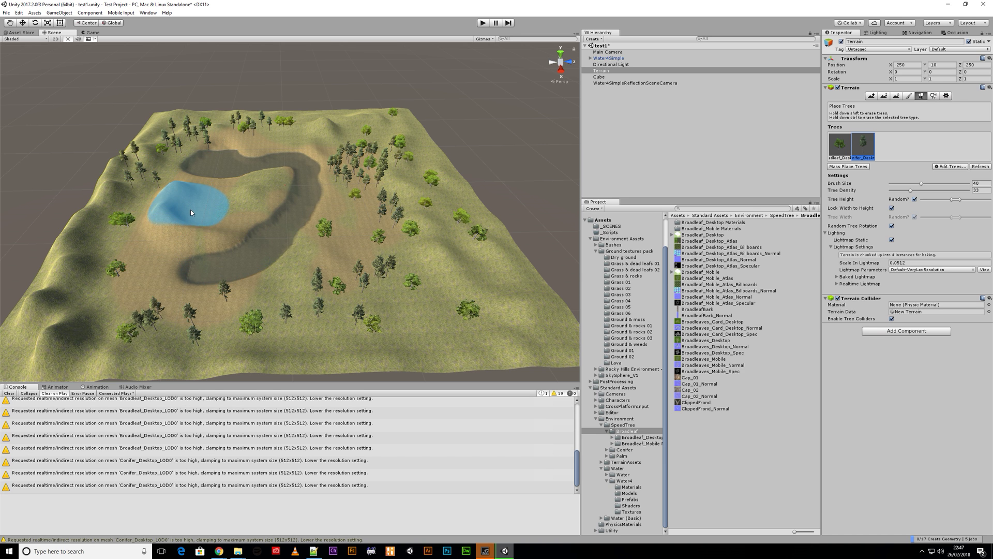
Step: Add the Bush 01 prefab from the Bushes assets as a detail mesh for the Terrain's Paint Details tool
left_click(935, 97)
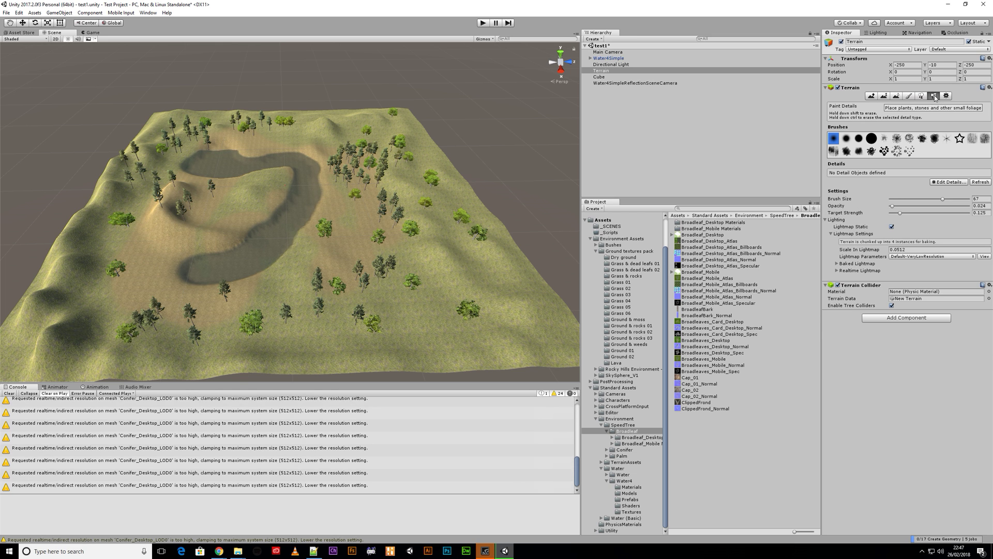
left_click(961, 183)
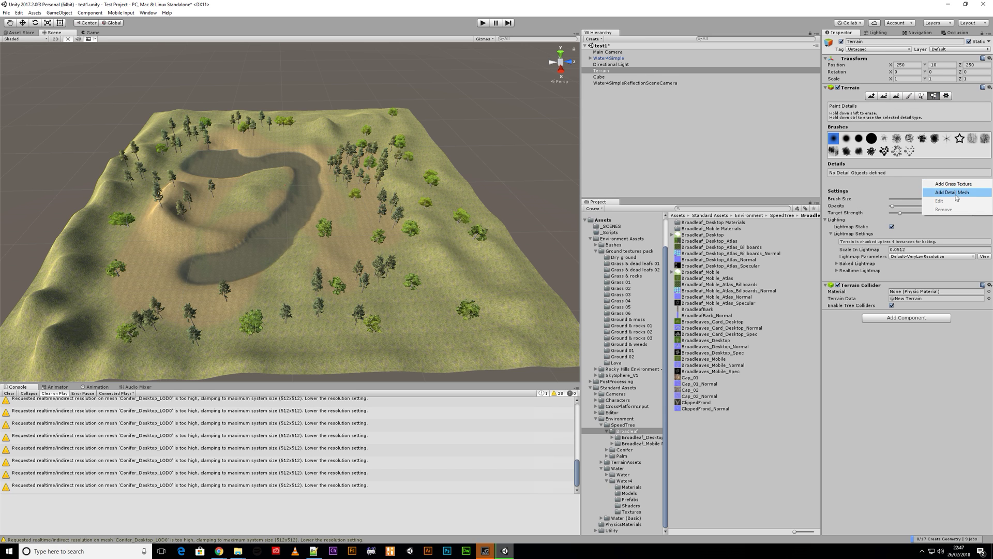
left_click(955, 192)
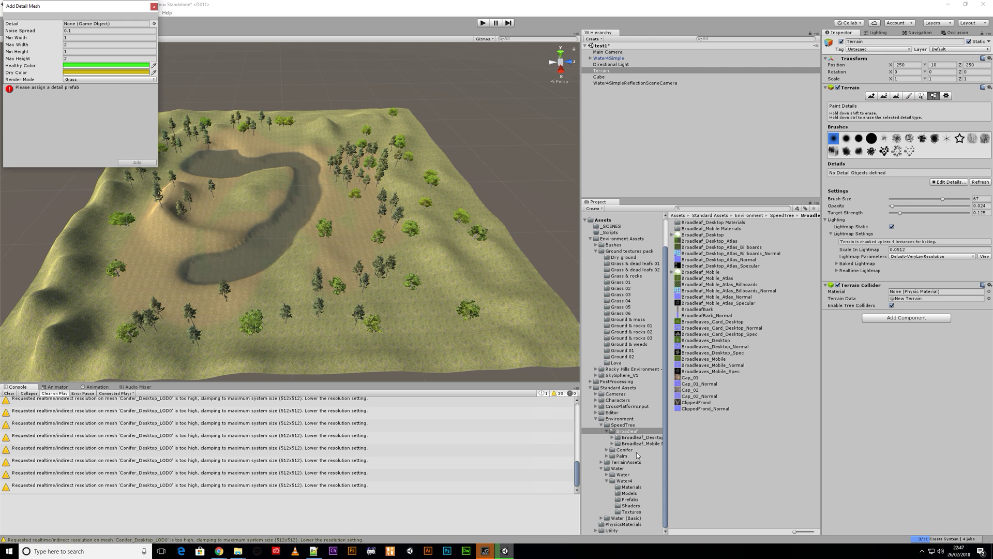
left_click(596, 244)
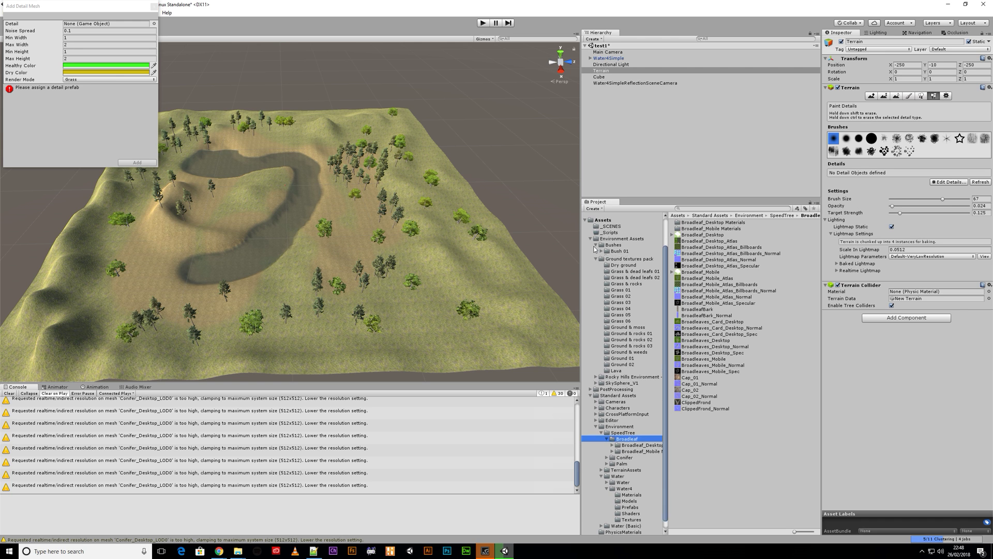
left_click(602, 252)
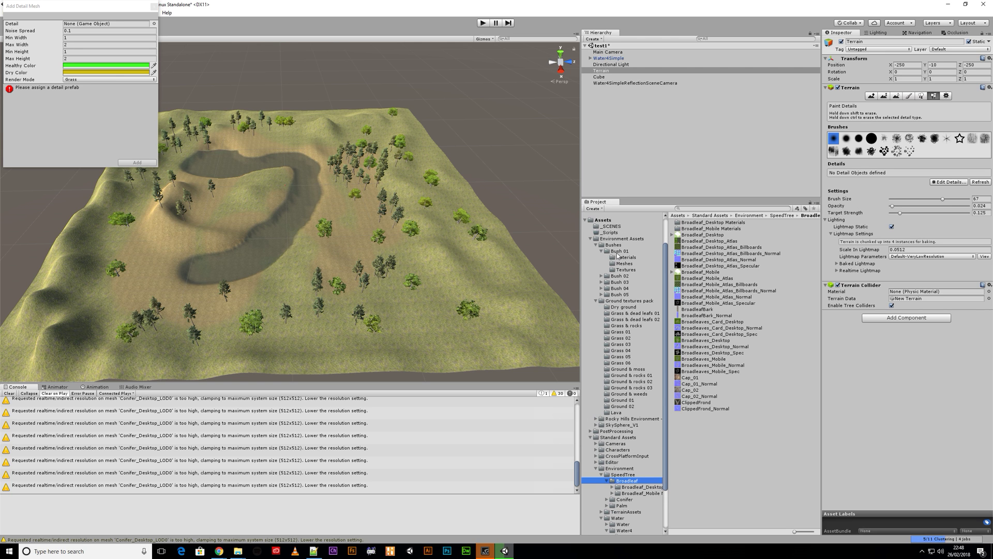
left_click(620, 251)
left_click_drag(696, 241, 81, 26)
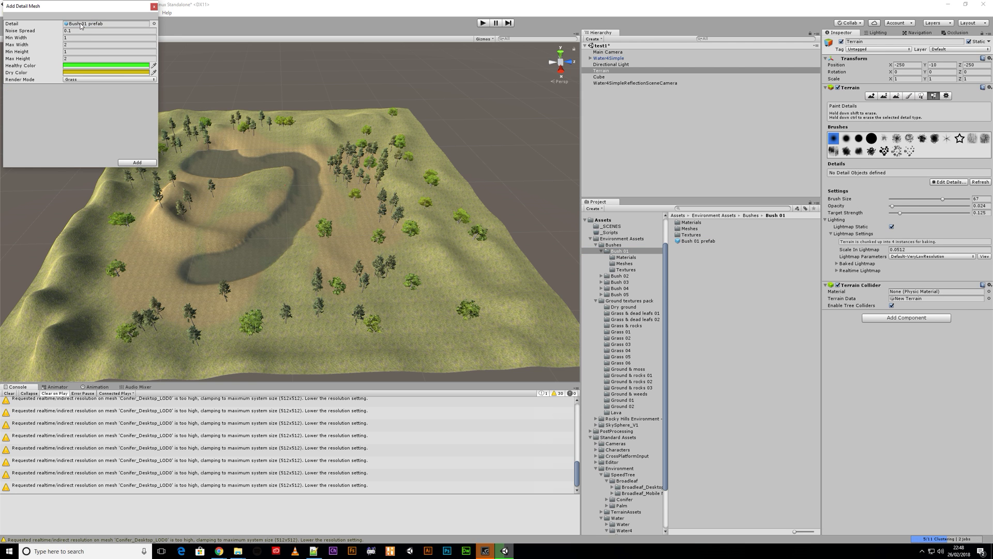
left_click(137, 162)
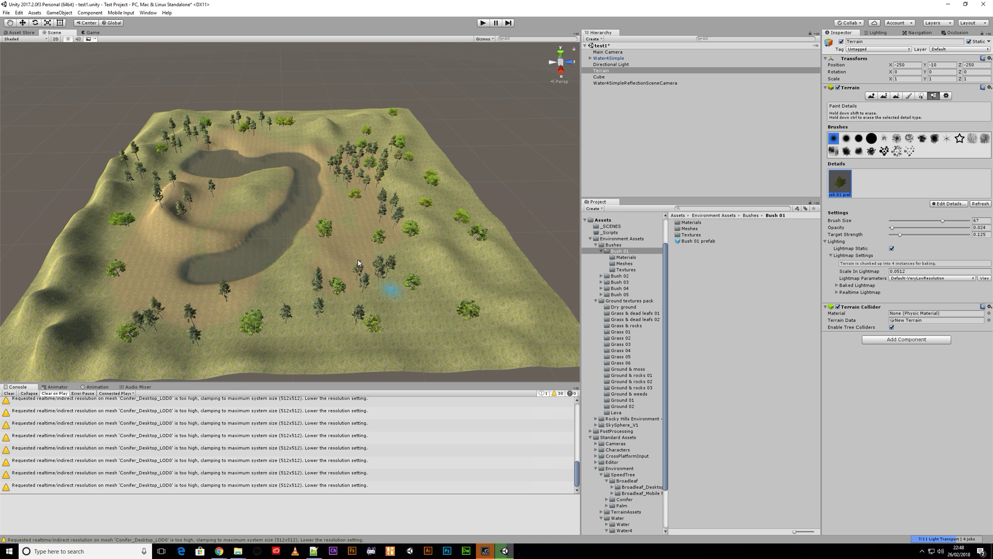
Step: Frame the Terrain in the scene and examine the painted Bush 01 foliage on the open ground beside the channel from near and far
left_click_drag(358, 261, 368, 249, "alt")
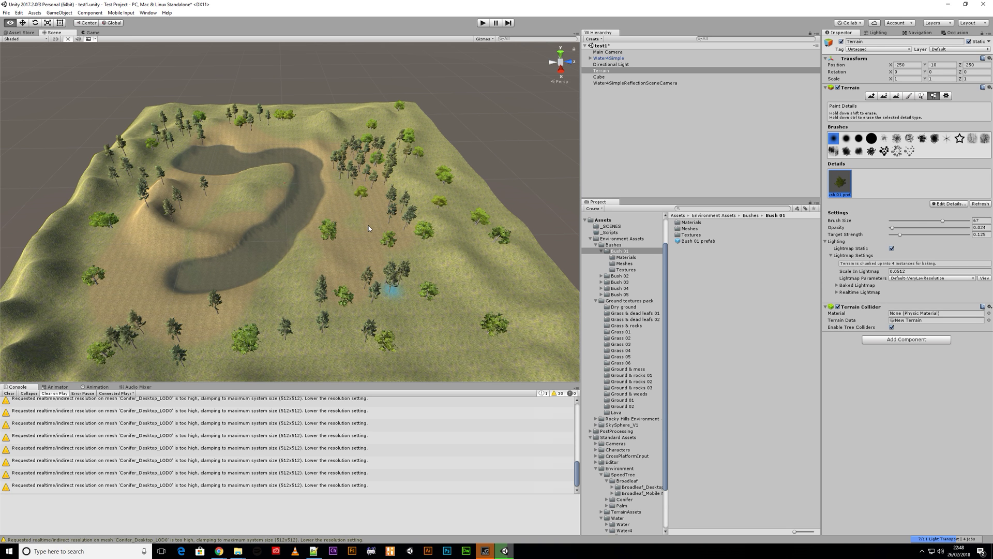
key("w")
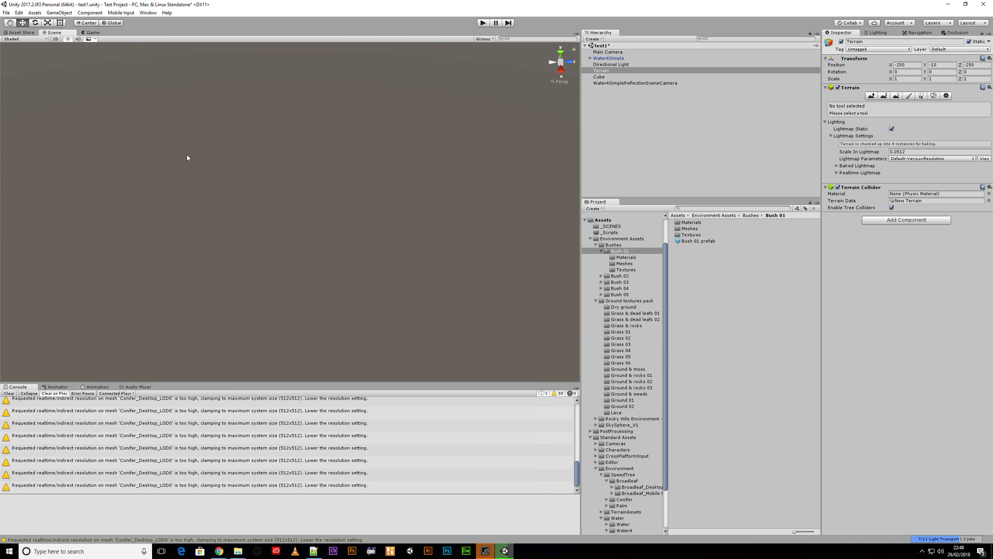
left_click(601, 73)
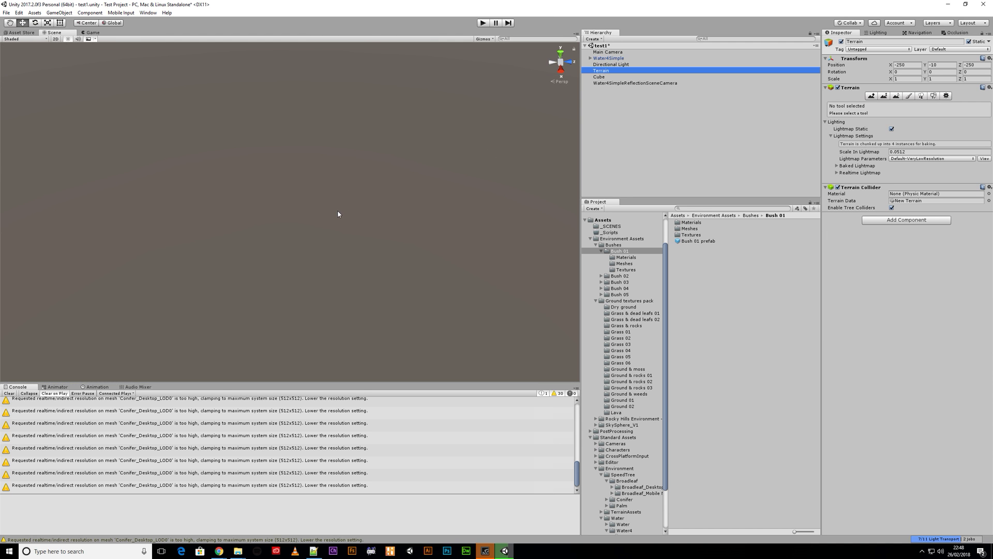
key("f")
scroll(343, 243, "up", 10)
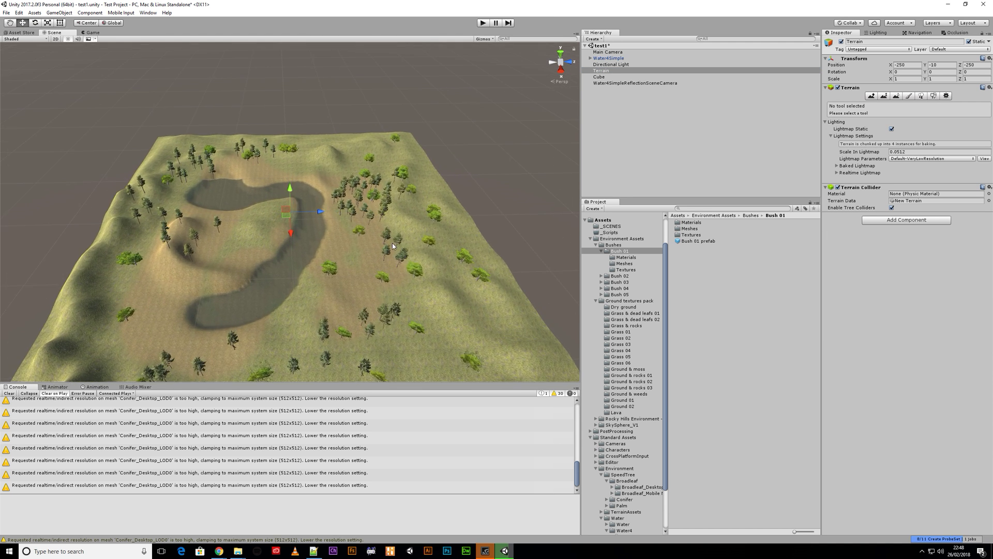
scroll(463, 321, "up", 1)
scroll(463, 304, "up", 1)
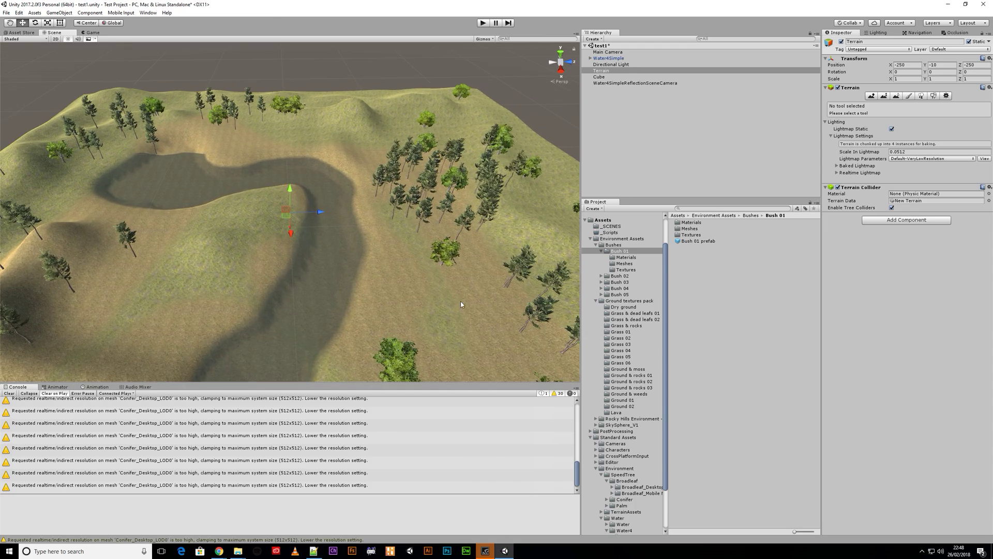
scroll(392, 230, "up", 4)
middle_click_drag(289, 184, 33, 96)
middle_click_drag(154, 214, 313, 180)
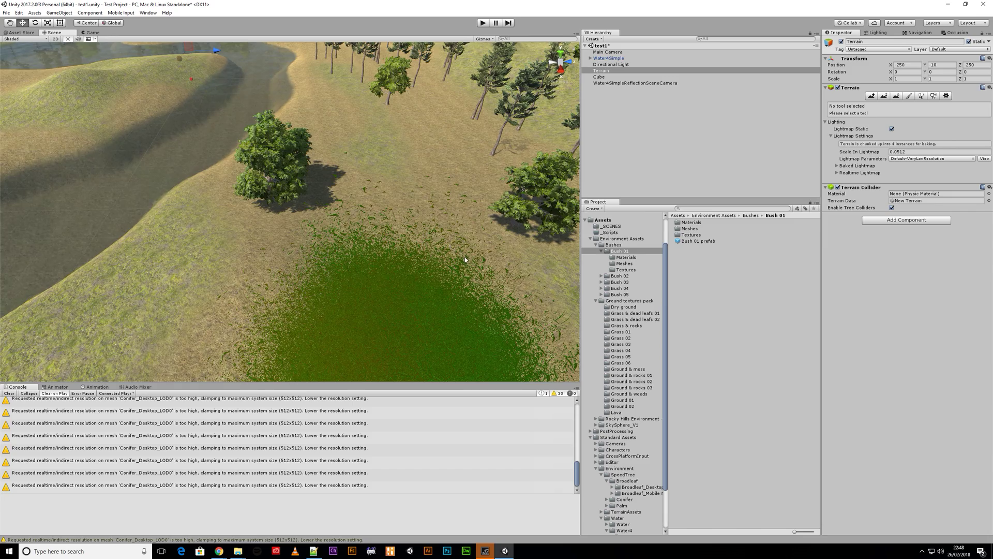
scroll(465, 249, "up", 3)
scroll(476, 256, "down", 5)
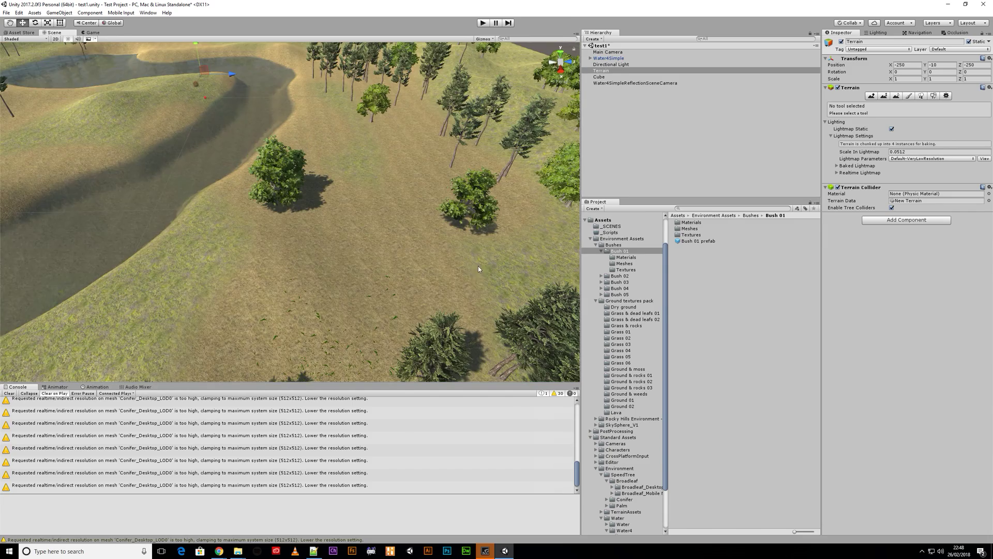
scroll(466, 278, "up", 5)
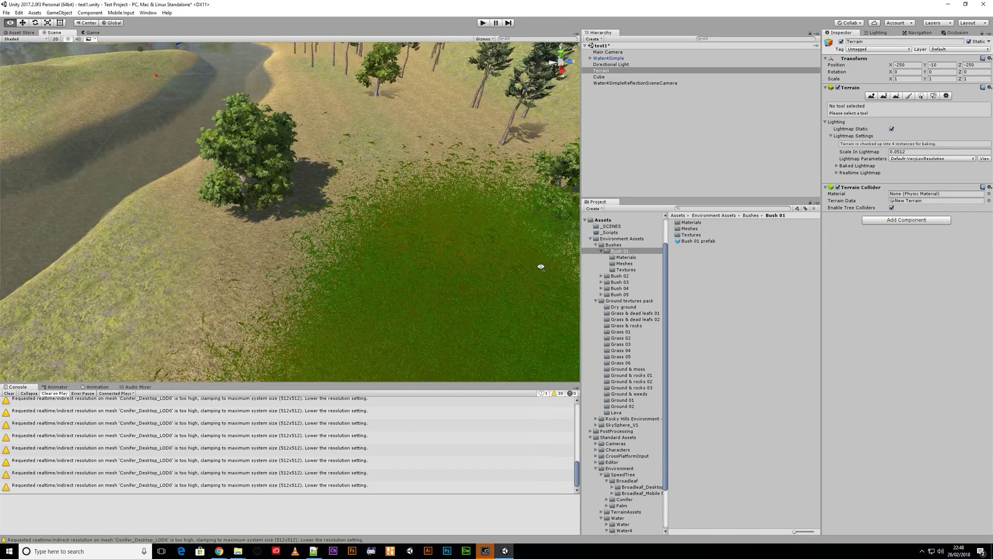